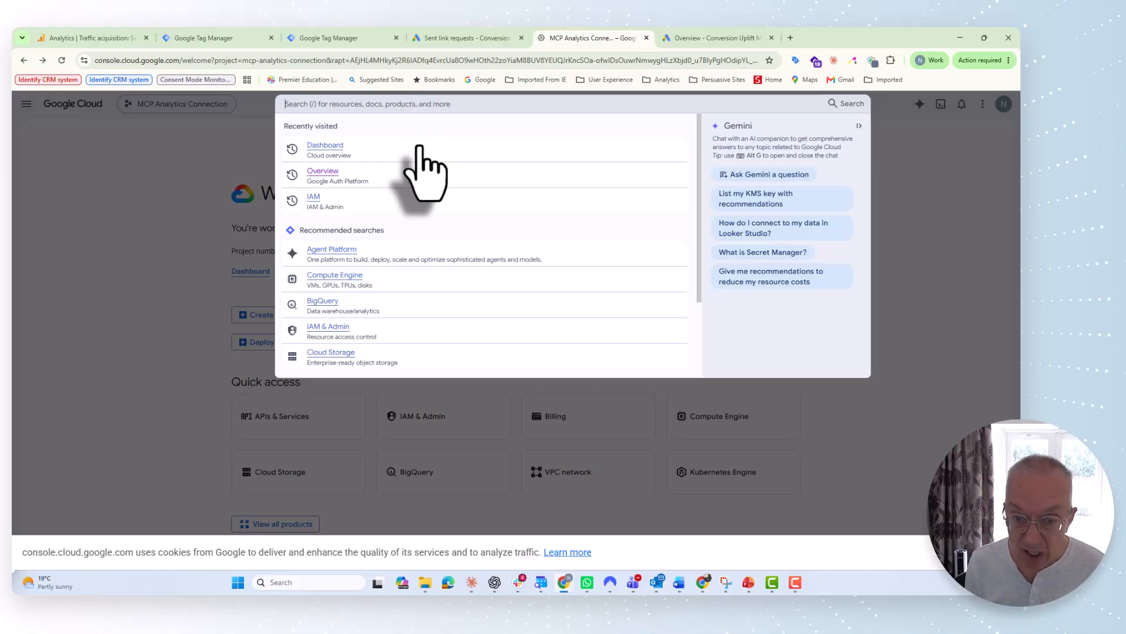
Step: Enable the Google Ads API for the project and open the OAuth consent overview
text(Googl)
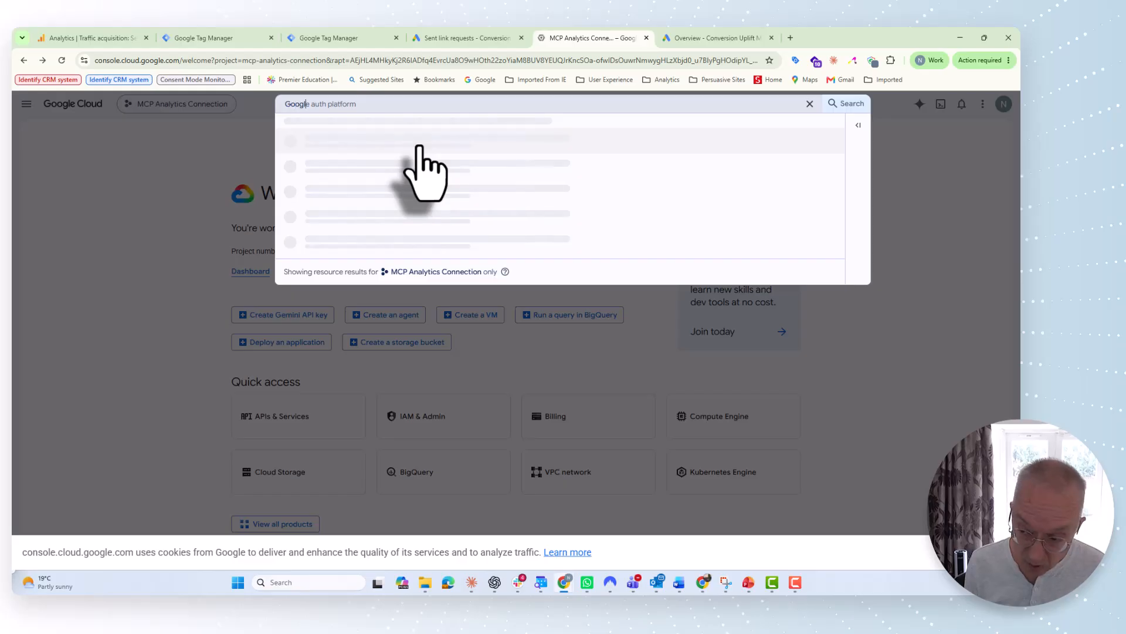
text(e Ads)
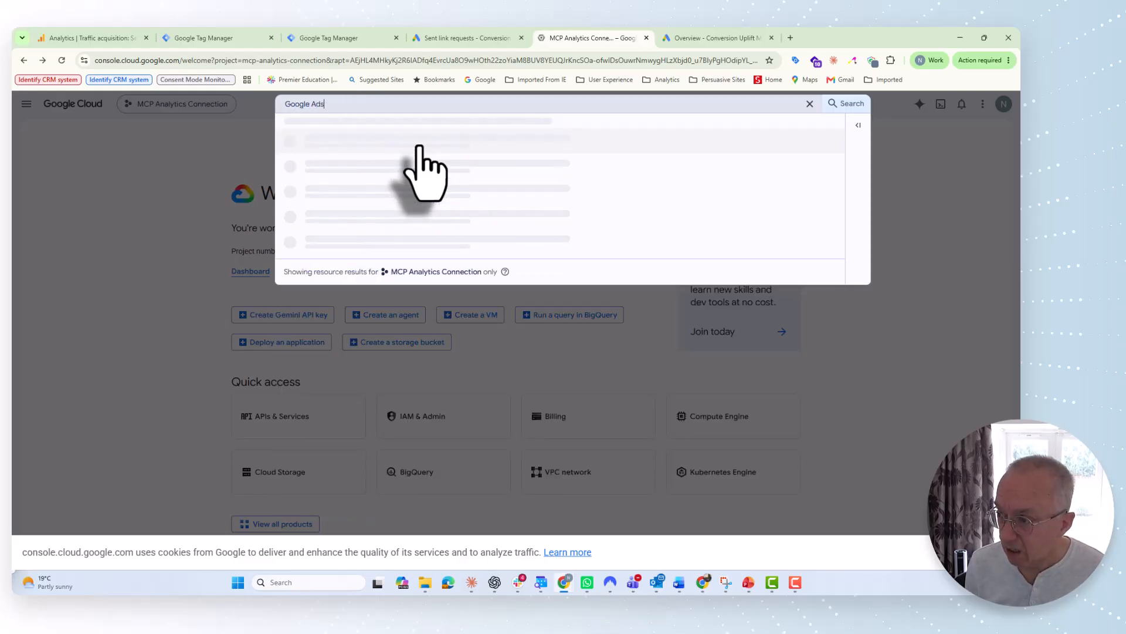
text( API)
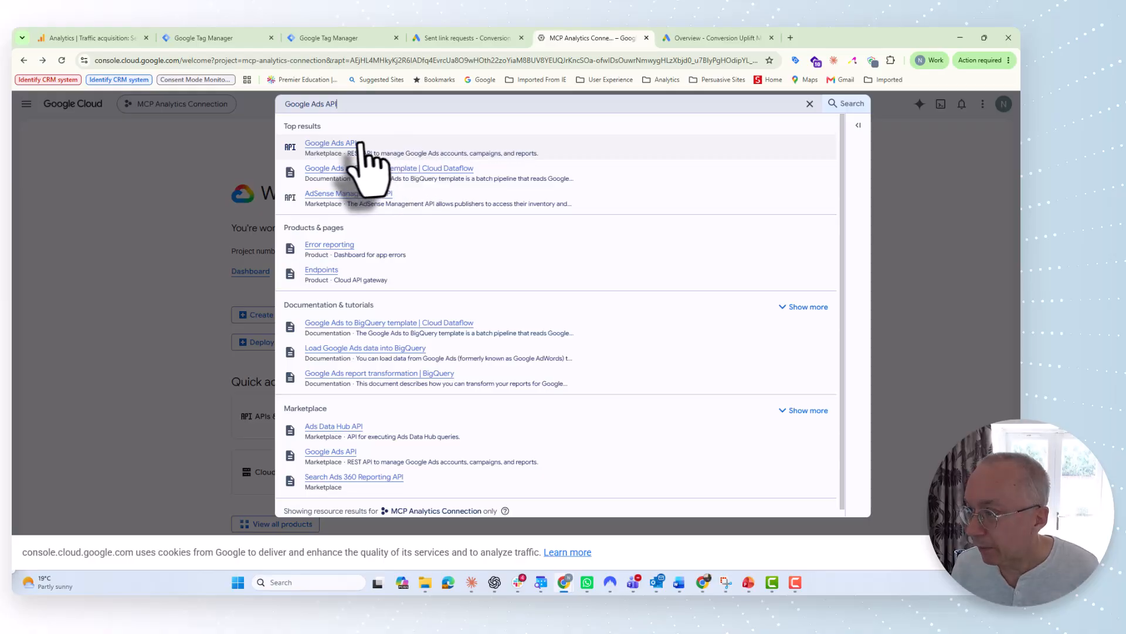
click(335, 146)
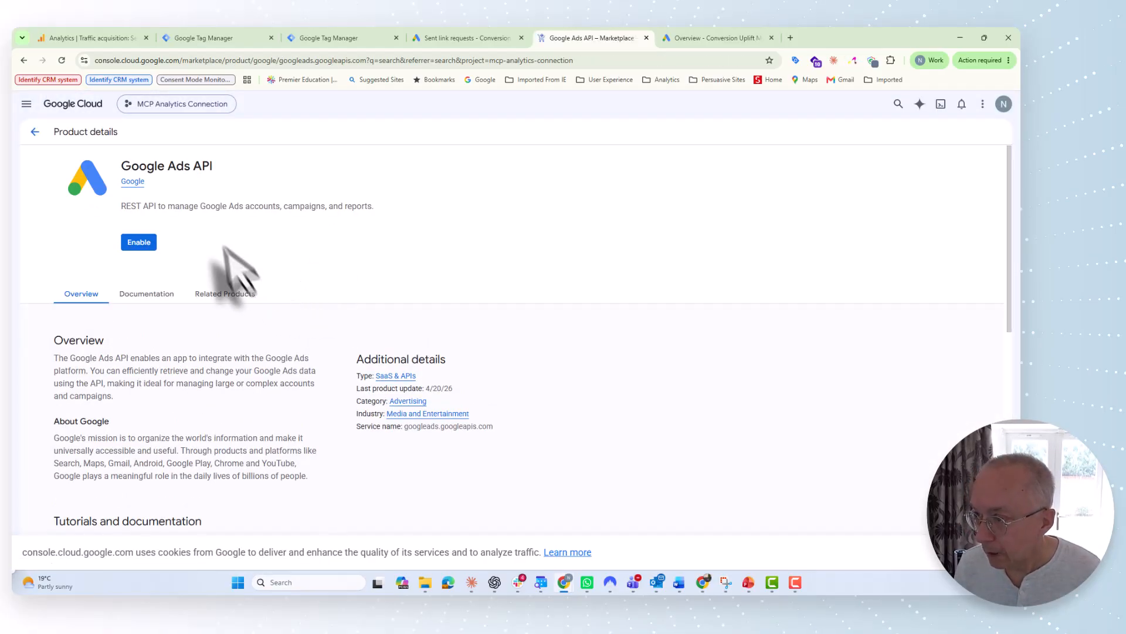
click(140, 243)
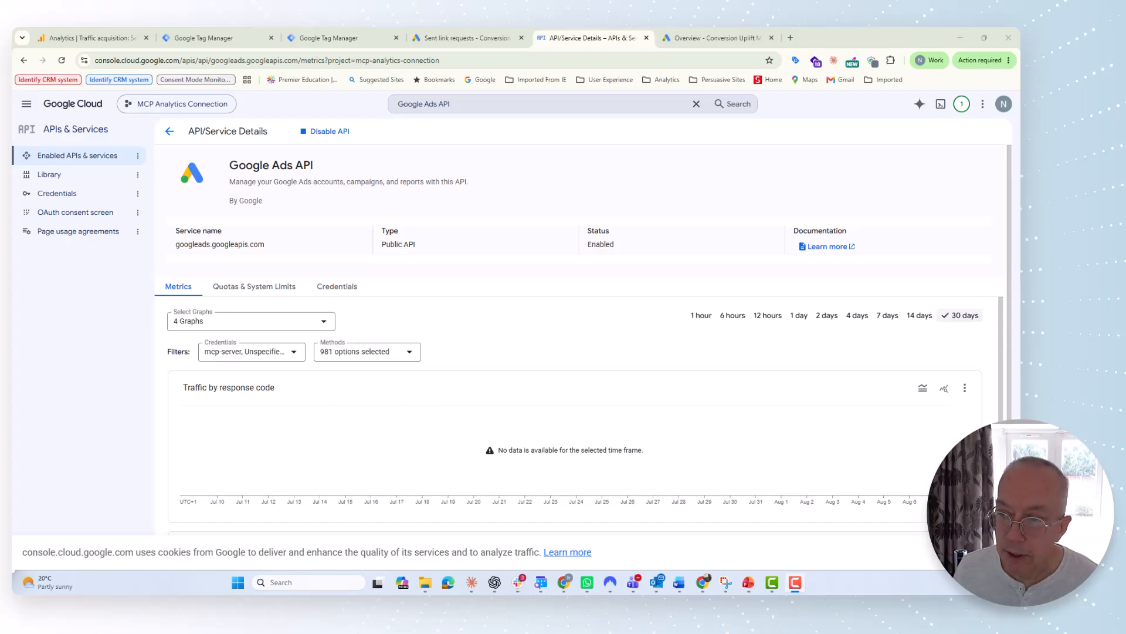
click(66, 214)
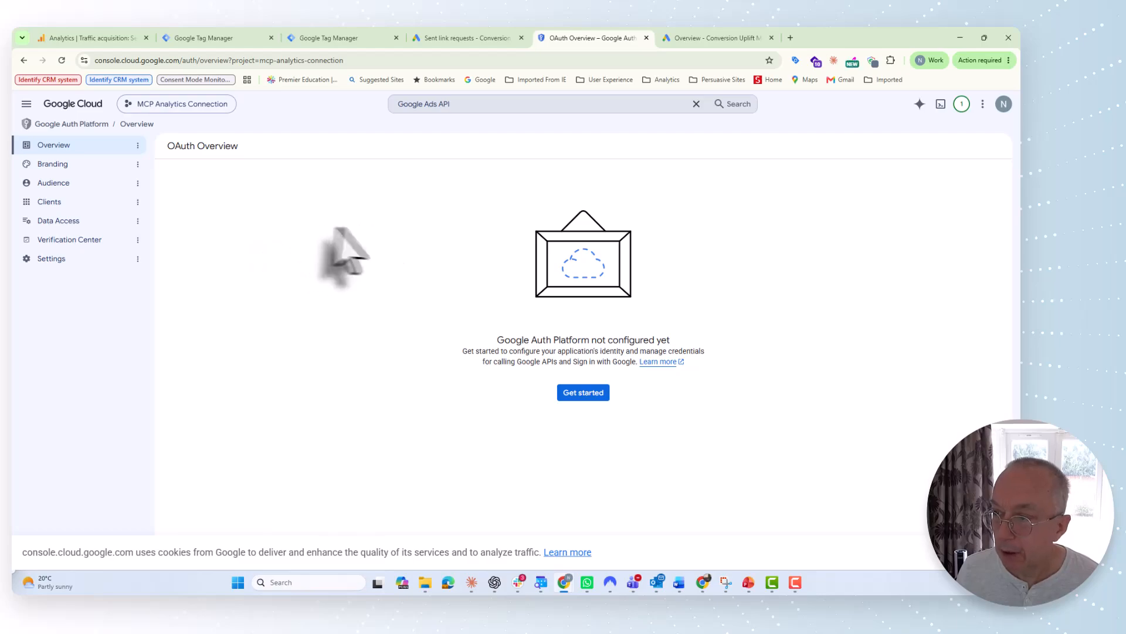
Step: Enter the app name 'Google Ads MCP' and pick the account email as support email
click(580, 394)
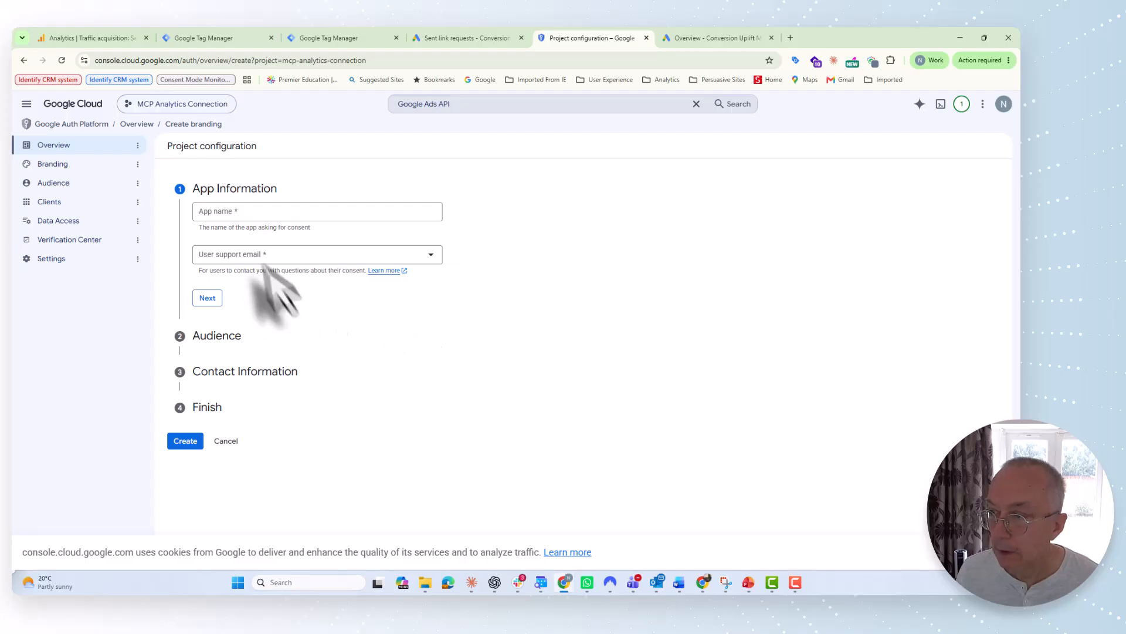
click(215, 213)
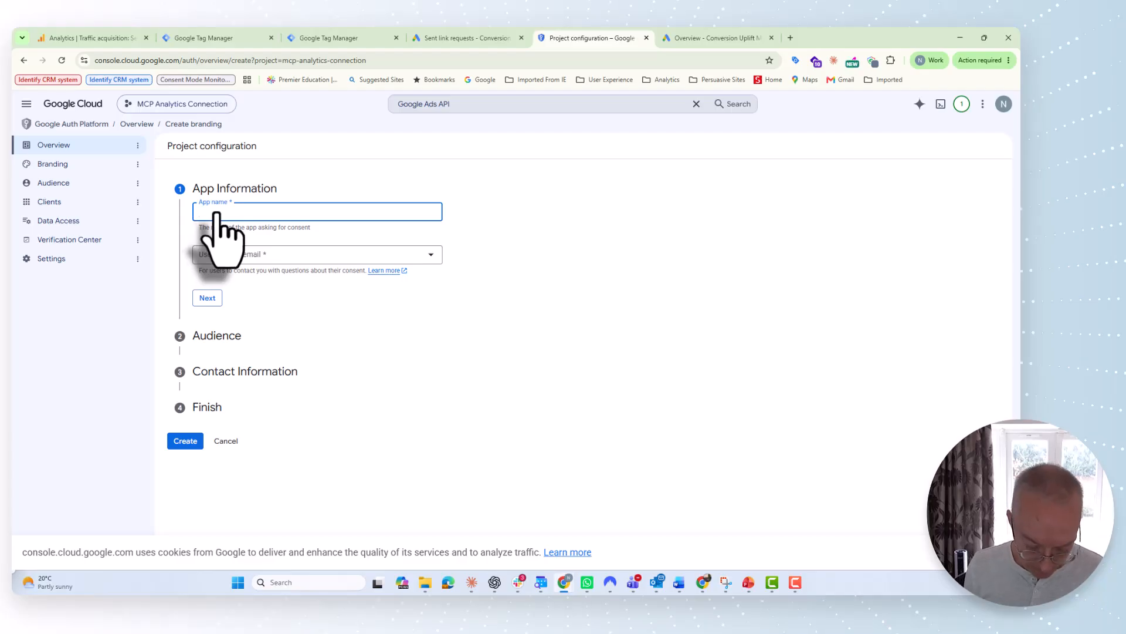
text(Google Ads MCP)
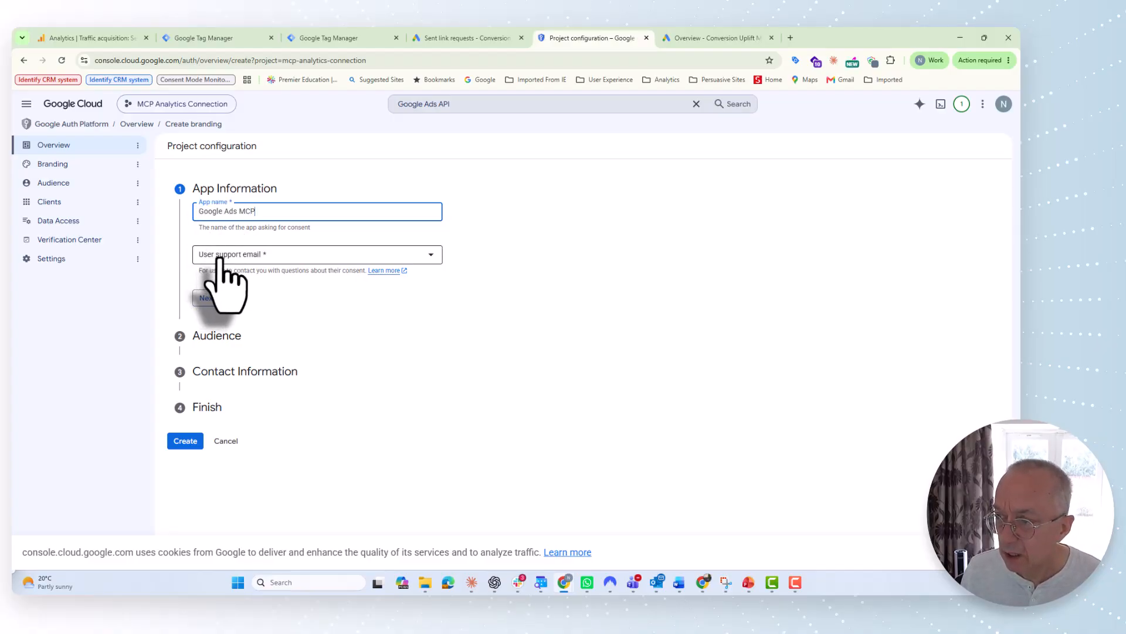
click(221, 256)
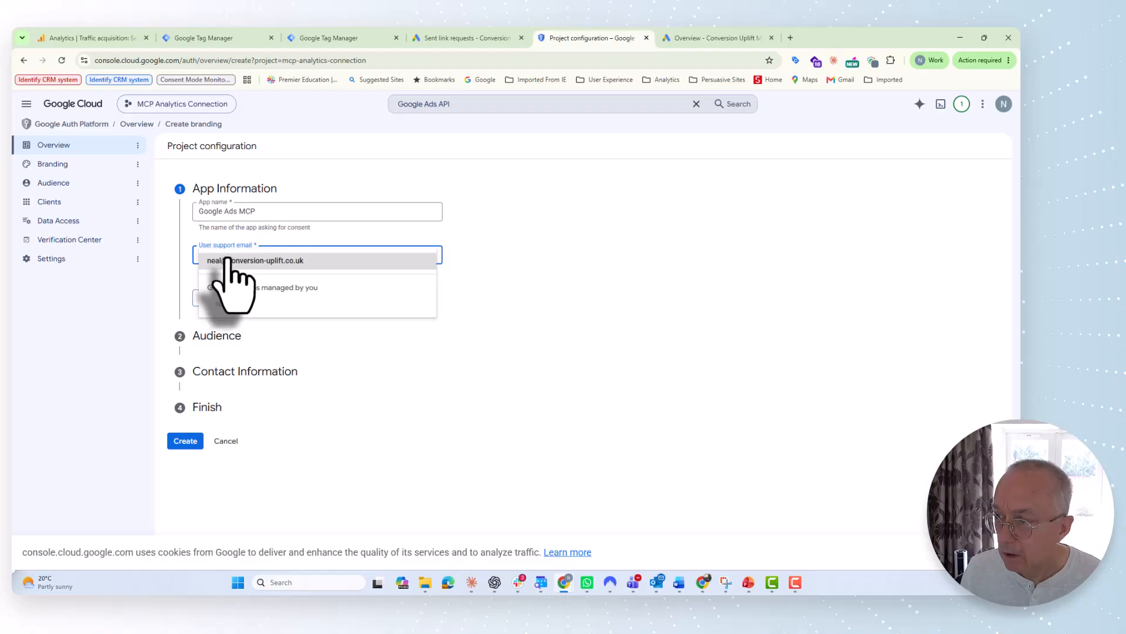
click(229, 259)
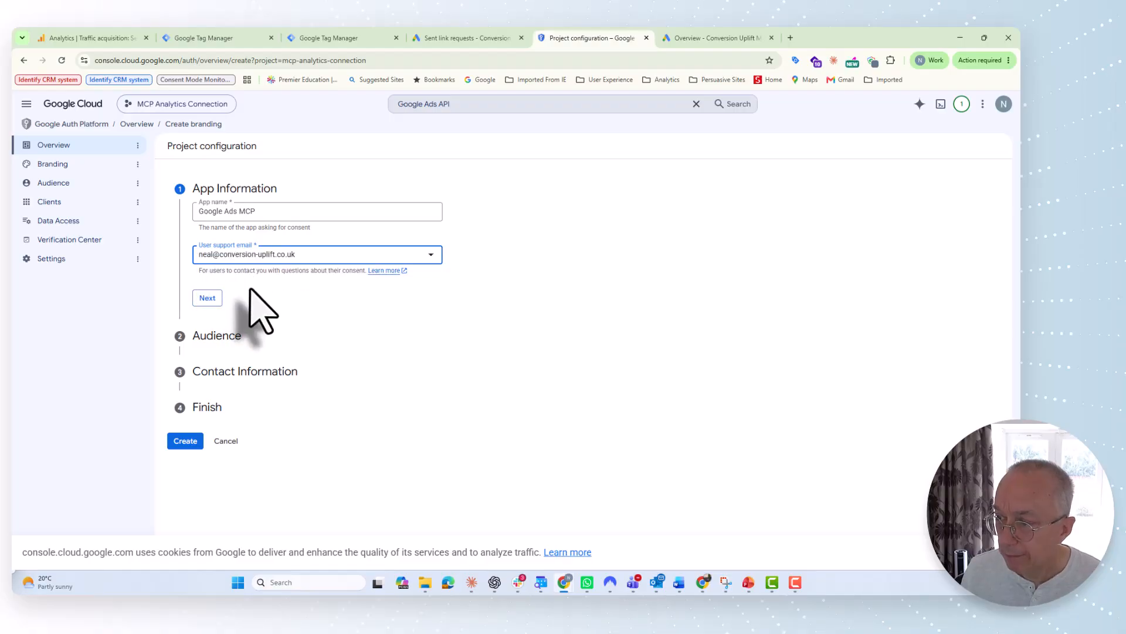
click(205, 298)
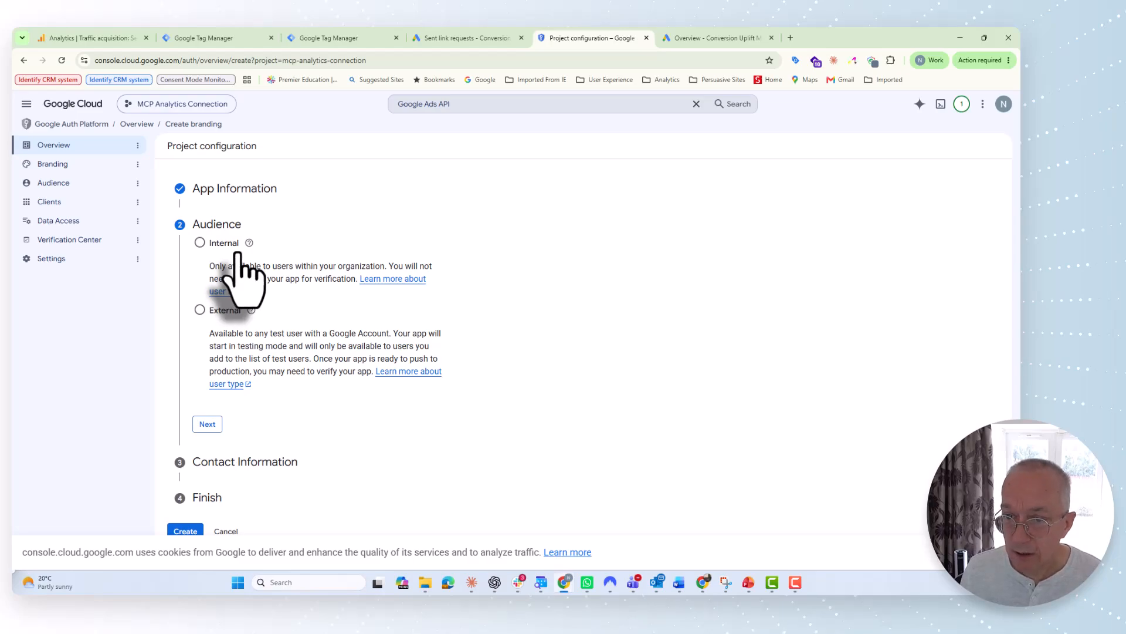
Step: Set the audience to External, add the contact email, and agree to the user data policy
click(199, 242)
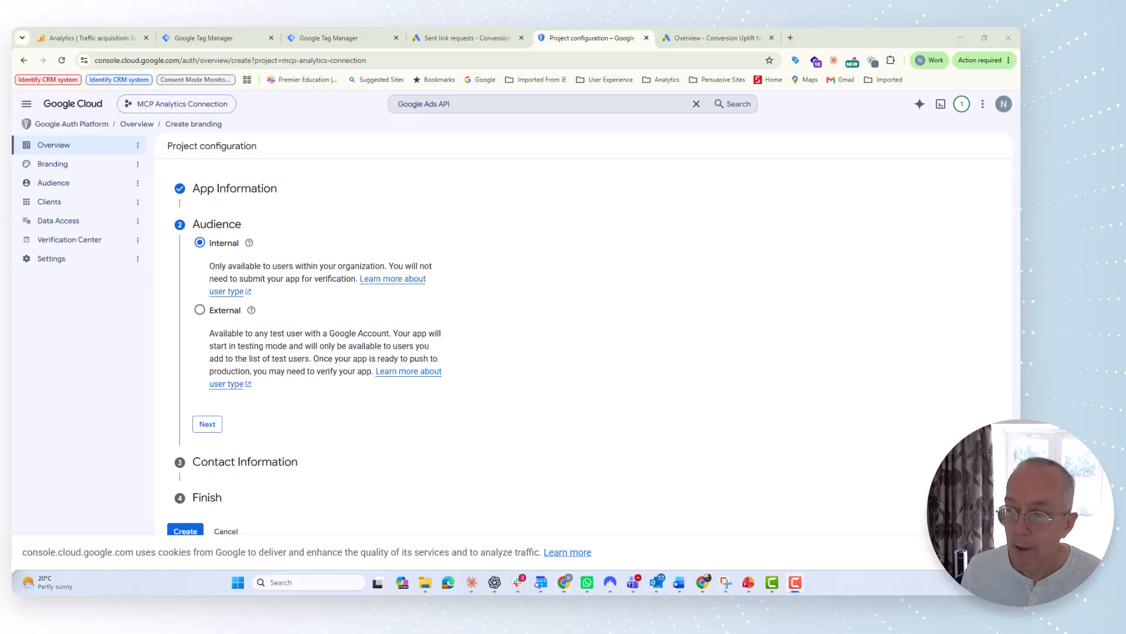
click(201, 313)
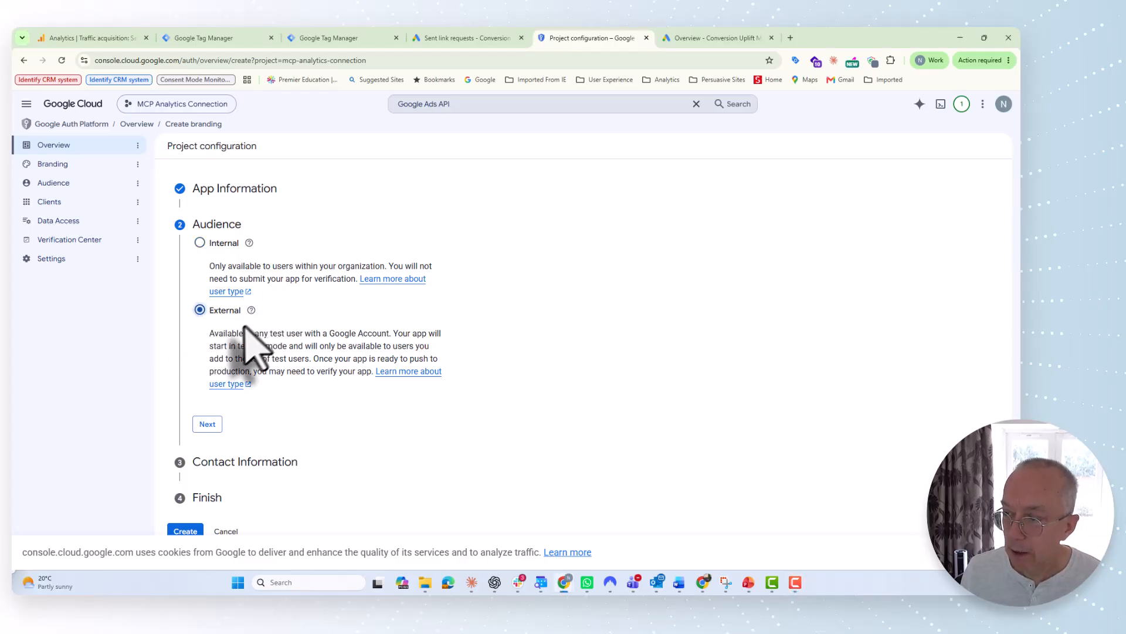
click(207, 423)
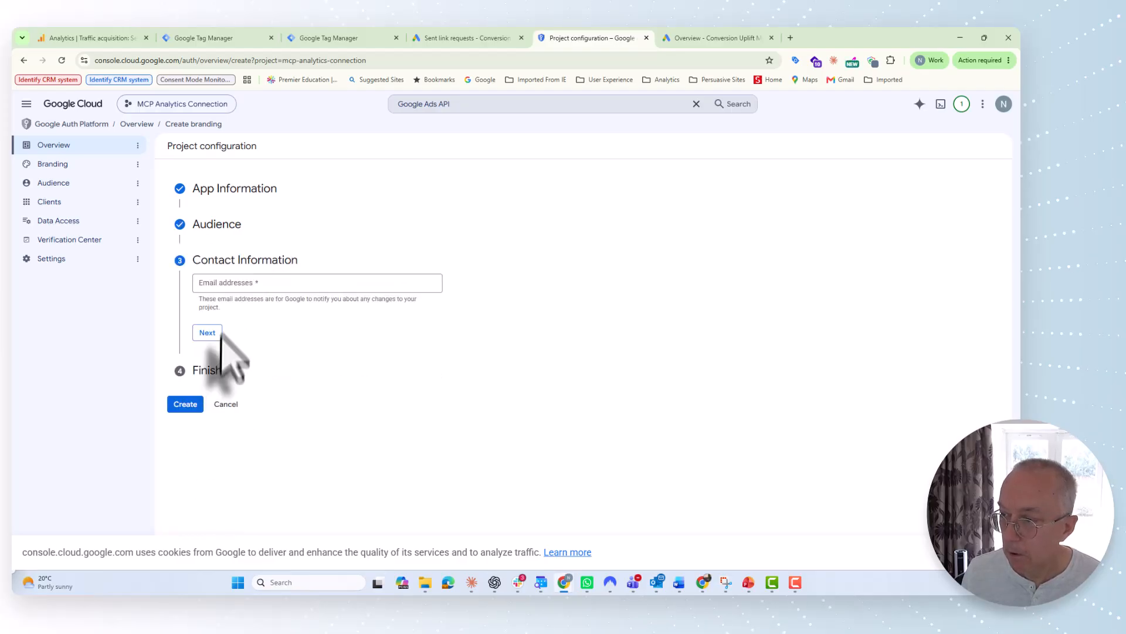
click(223, 284)
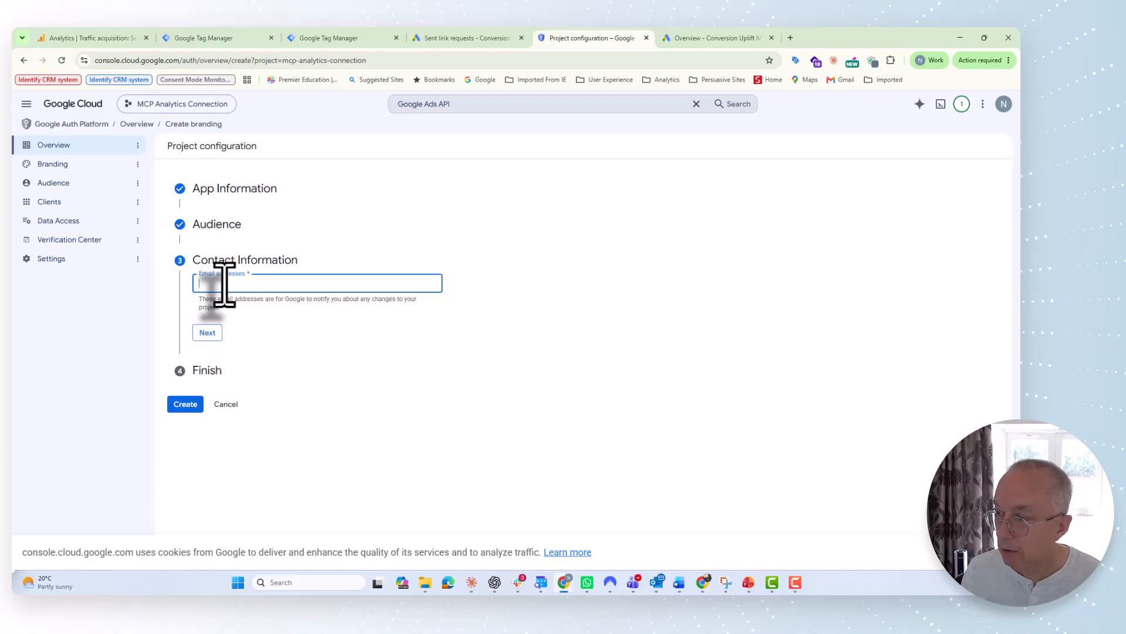
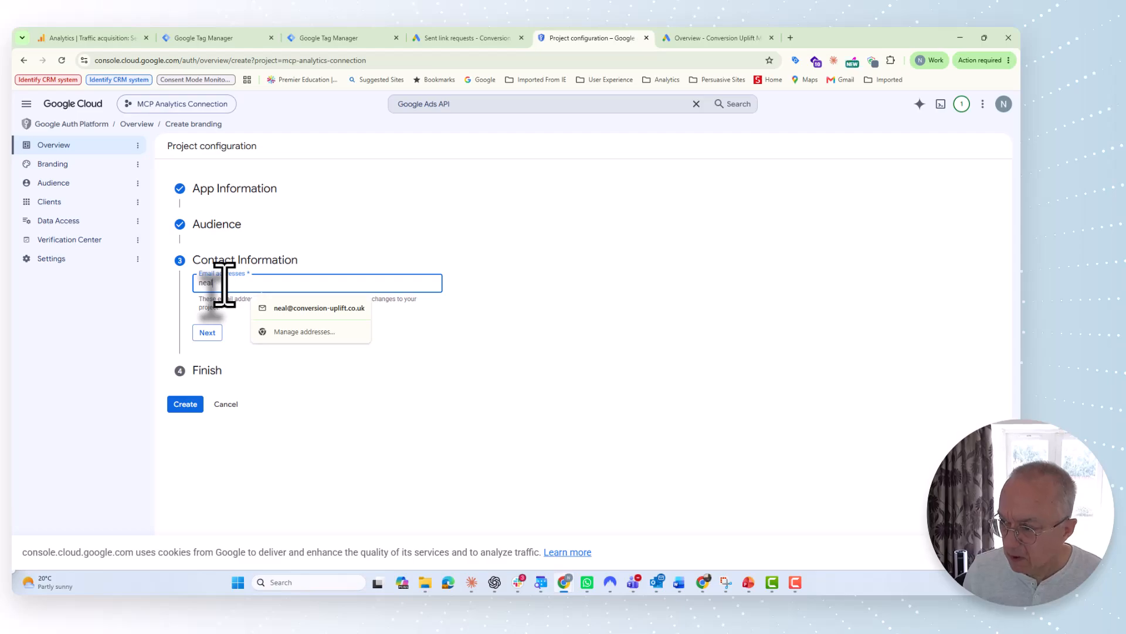
click(289, 308)
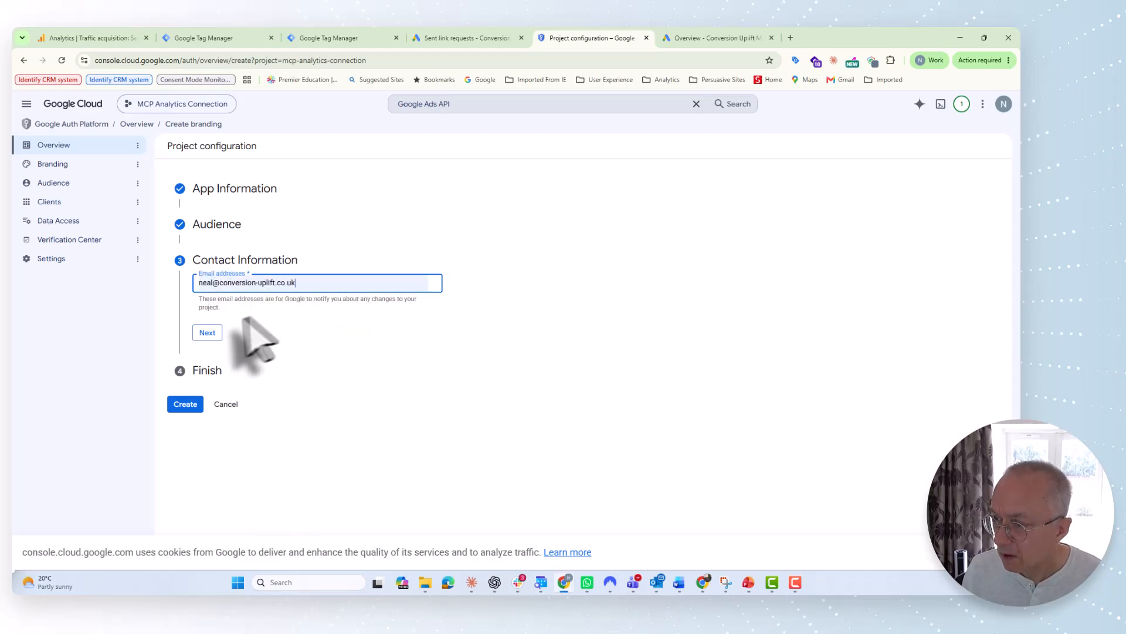
click(202, 333)
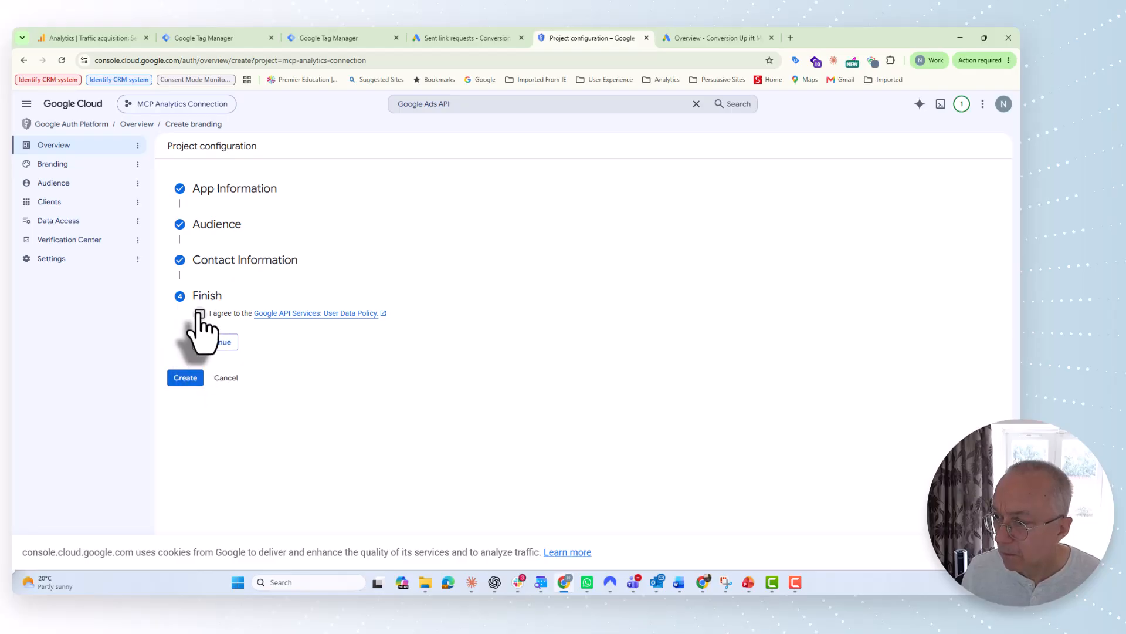
click(200, 314)
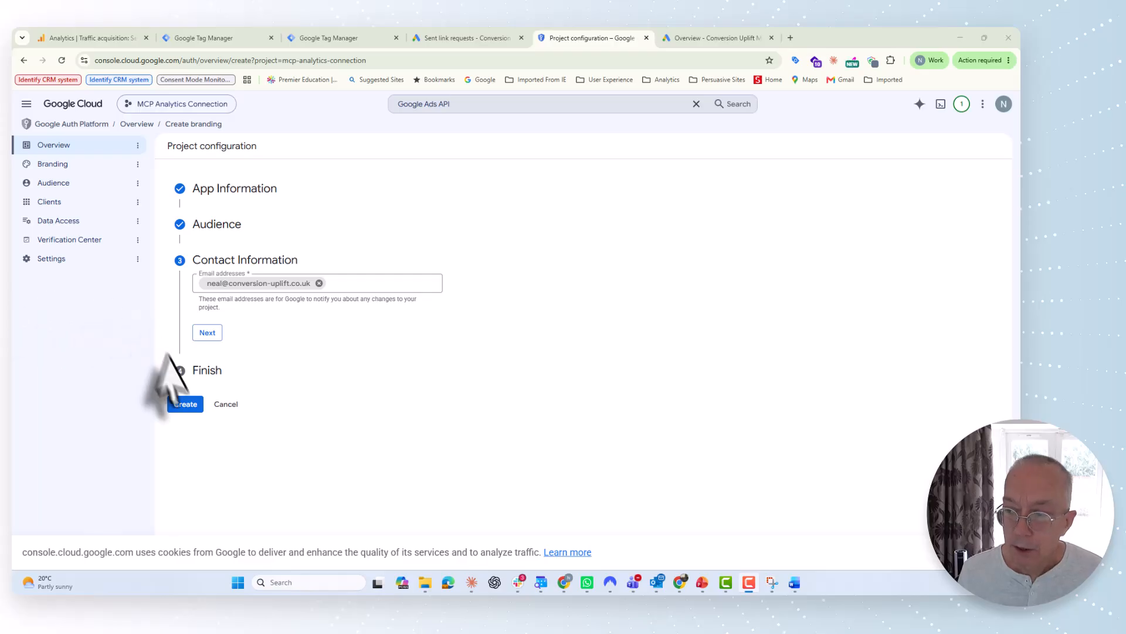
Step: Create the OAuth configuration, publish the app to production, and view the OAuth clients list
click(185, 404)
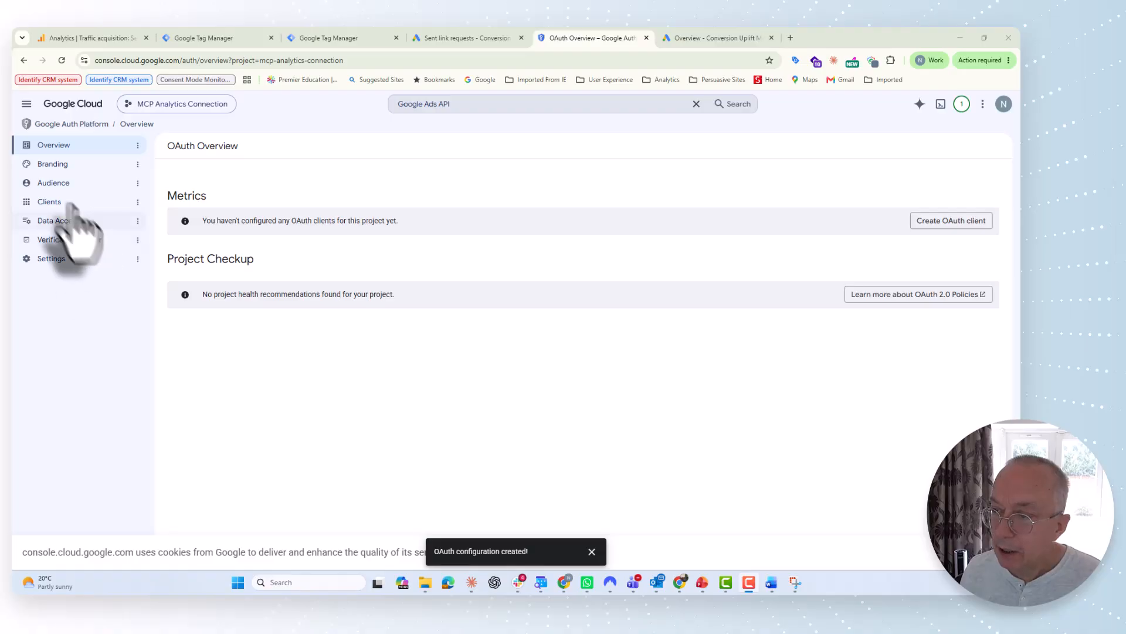
click(52, 184)
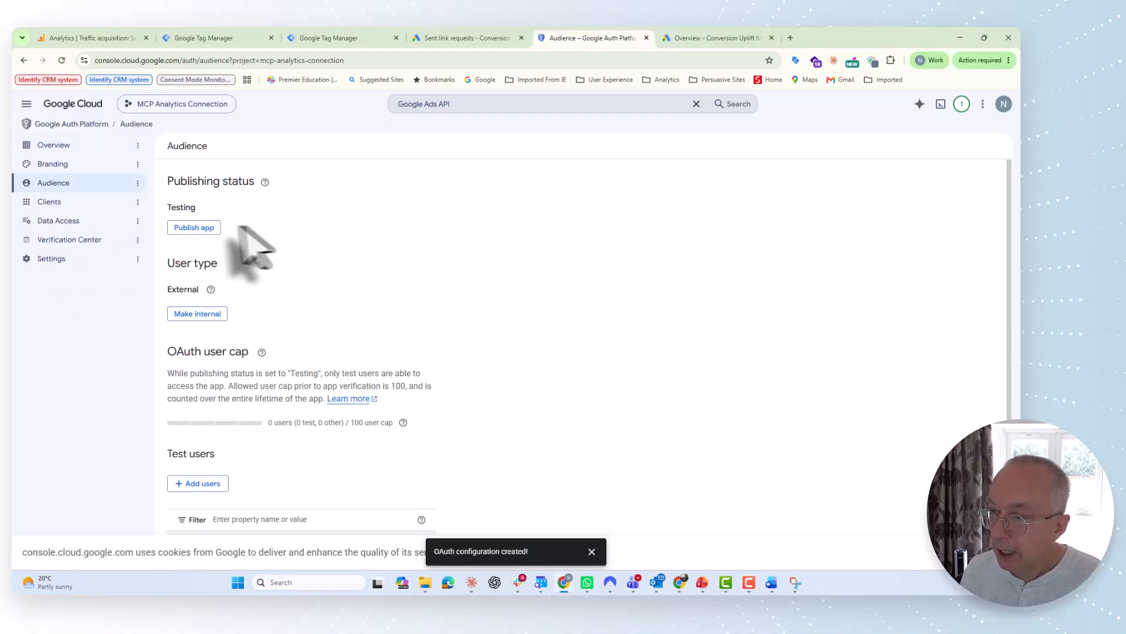
click(190, 229)
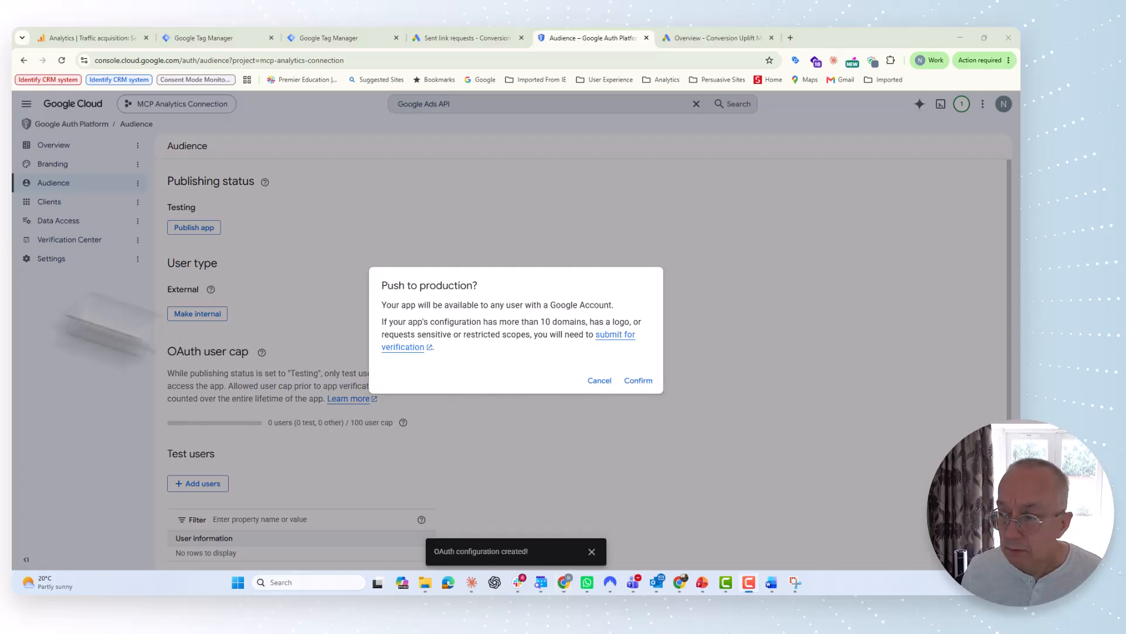
click(635, 380)
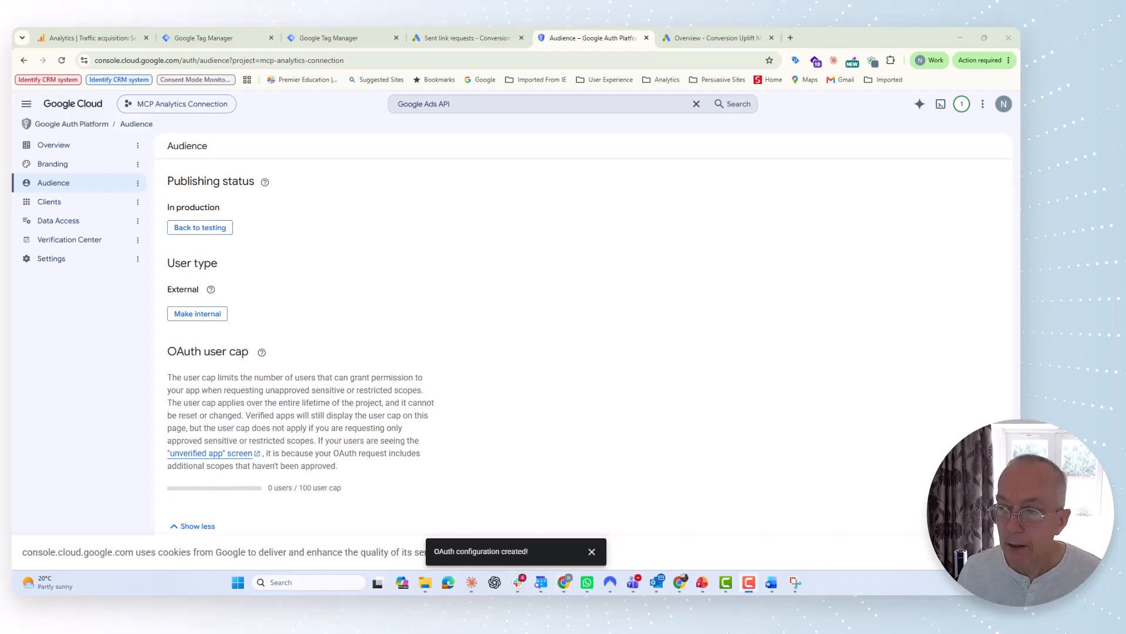
click(52, 203)
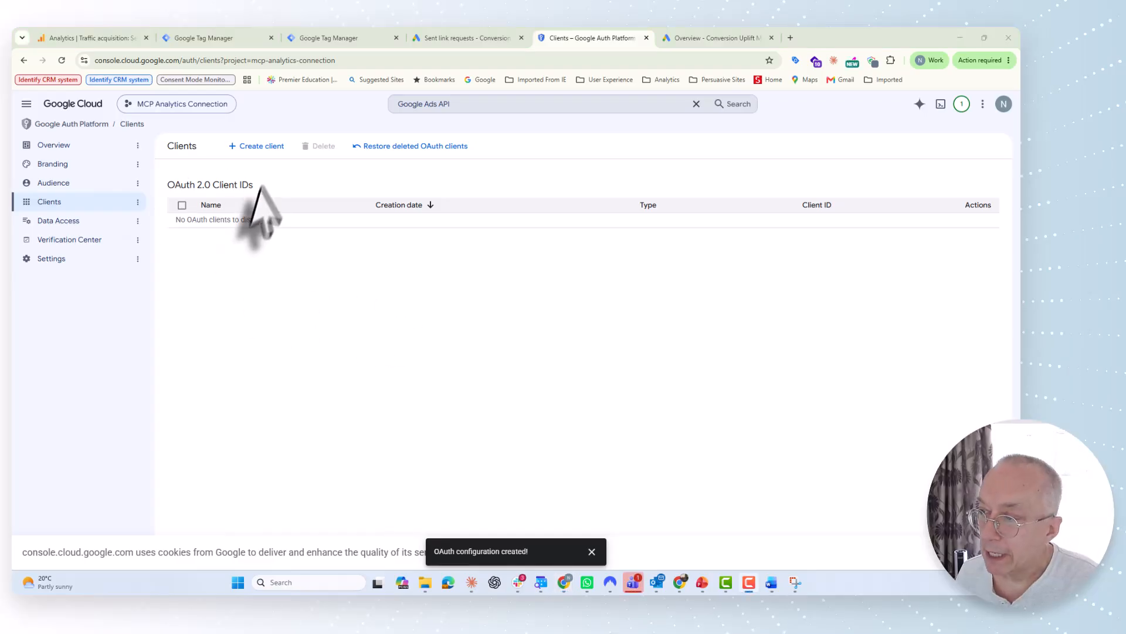
Step: Create a Desktop app OAuth client named 'Google Ads MCP'
click(259, 149)
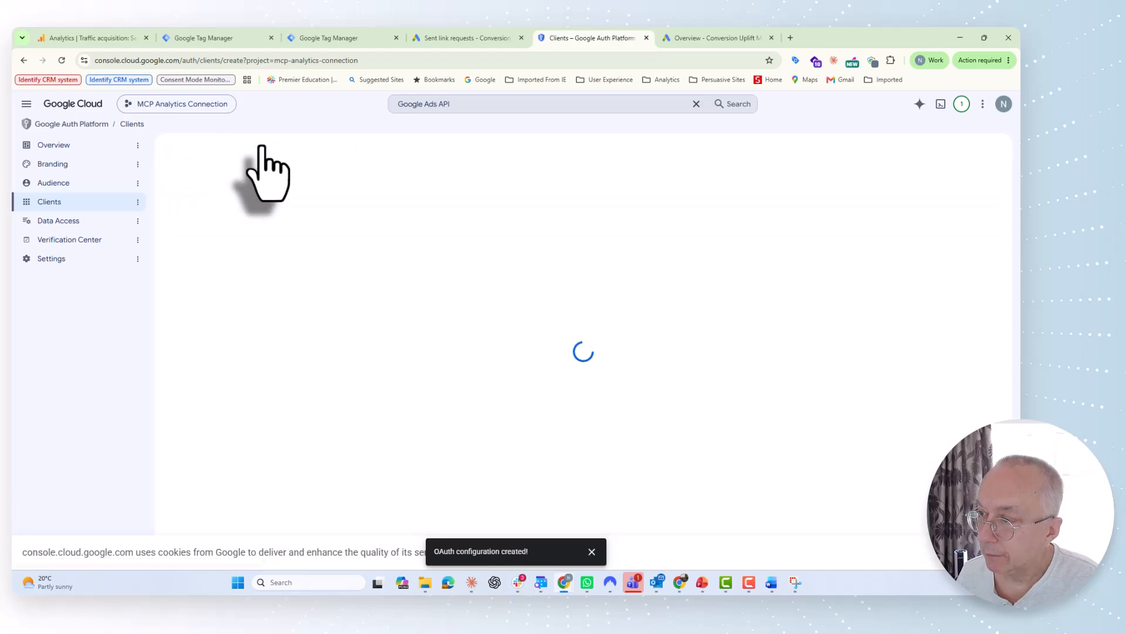
click(327, 227)
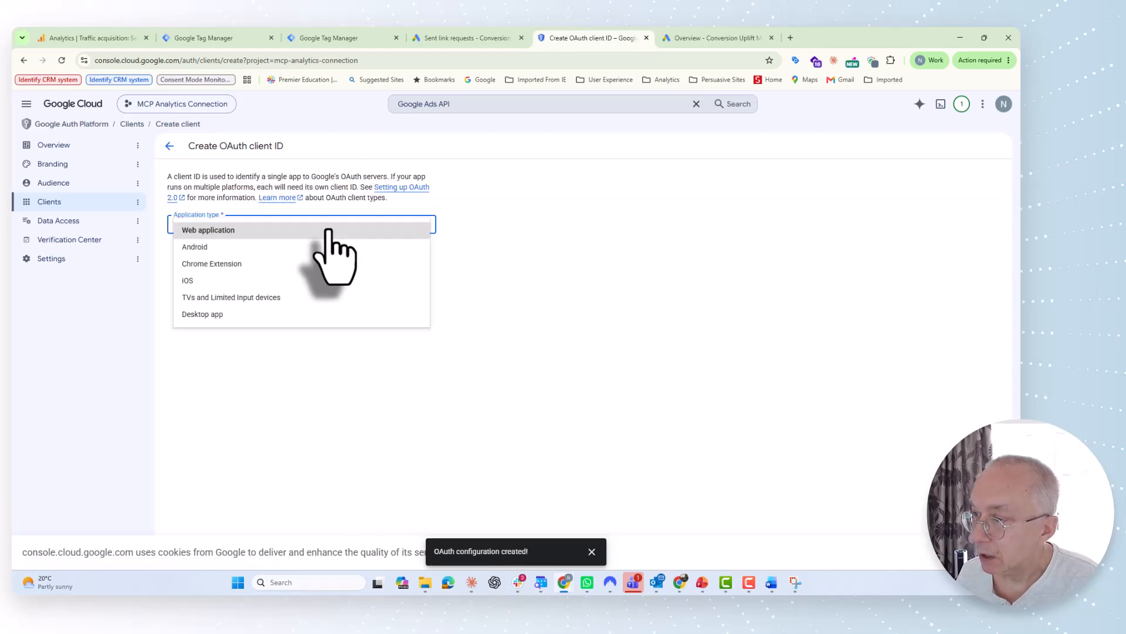
click(215, 314)
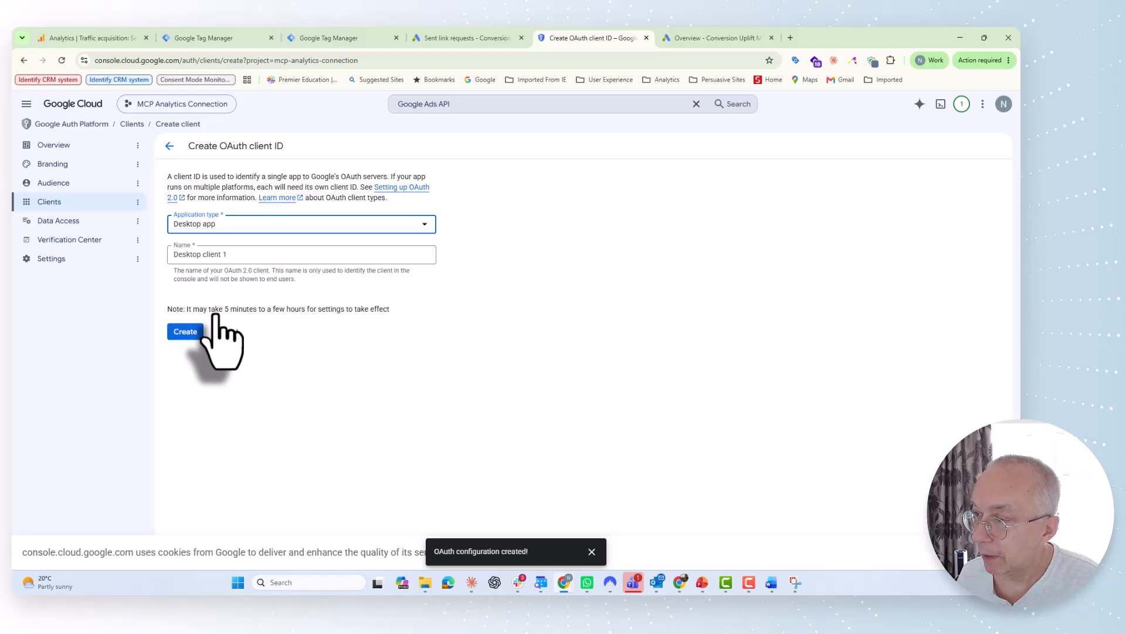
click(233, 255)
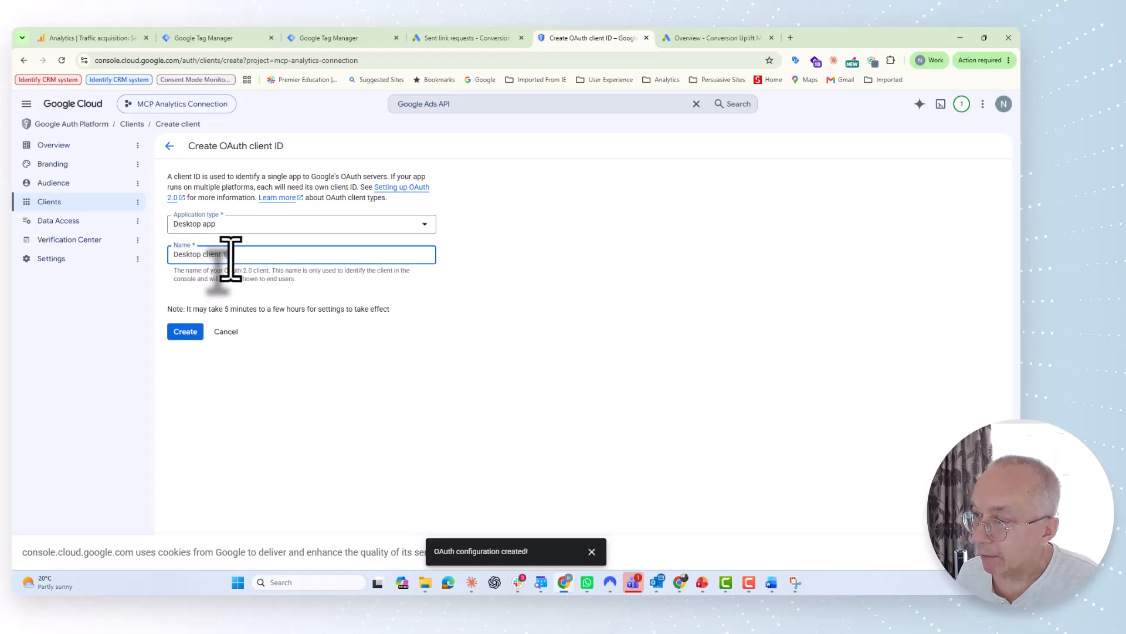
key(BackSpace)
key(BackSpace)
key(BackSpace)
key(BackSpace)
key(BackSpace)
key(BackSpace)
key(BackSpace)
key(BackSpace)
key(BackSpace)
key(BackSpace)
key(BackSpace)
key(BackSpace)
key(BackSpace)
key(BackSpace)
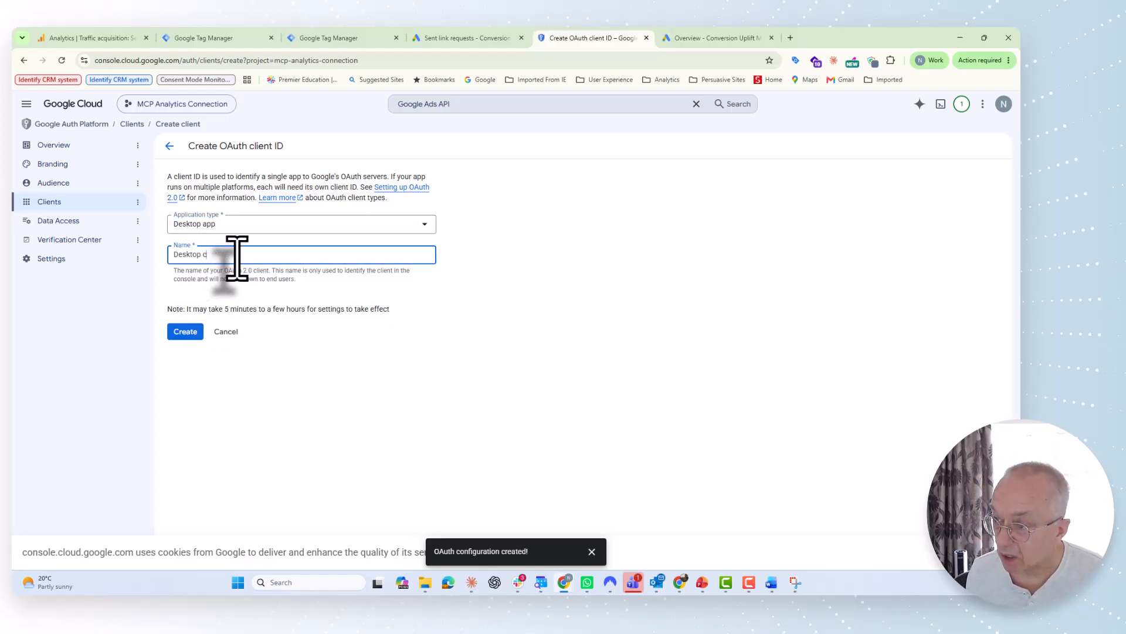
text(Google Ads MCP)
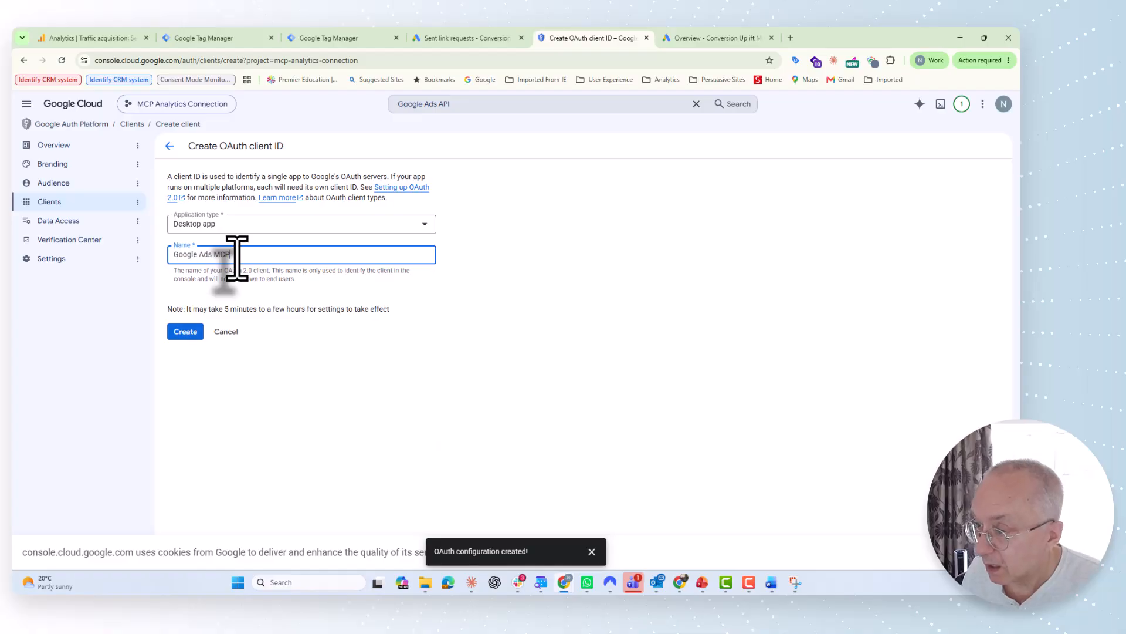
click(187, 331)
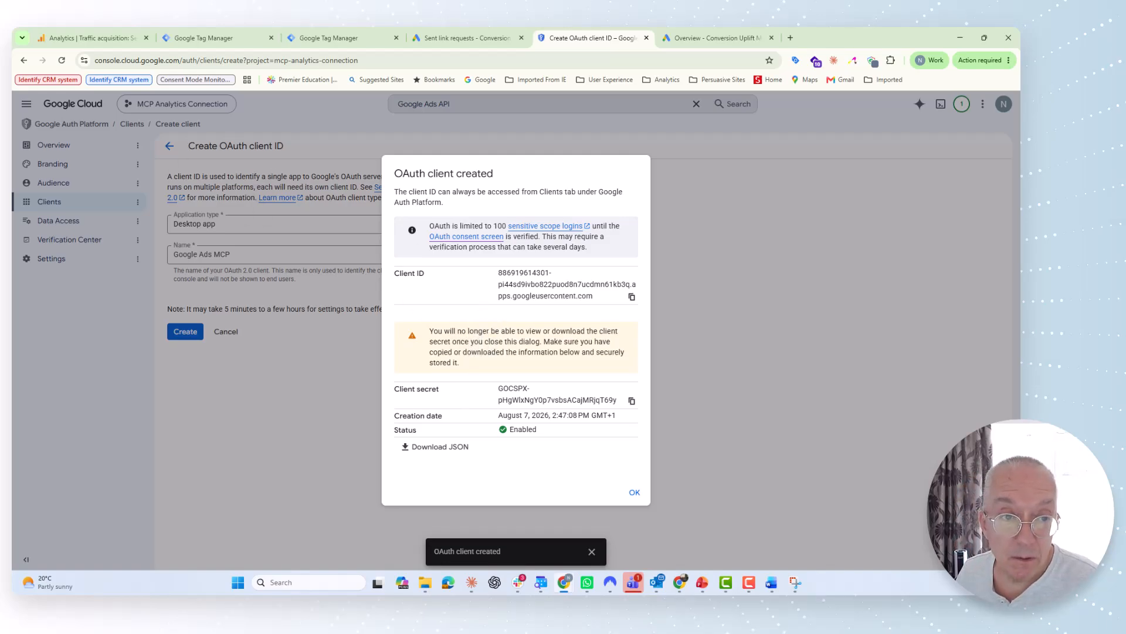
Step: Dismiss the client-created confirmation to return to the OAuth 2.0 Client IDs list
key(F9)
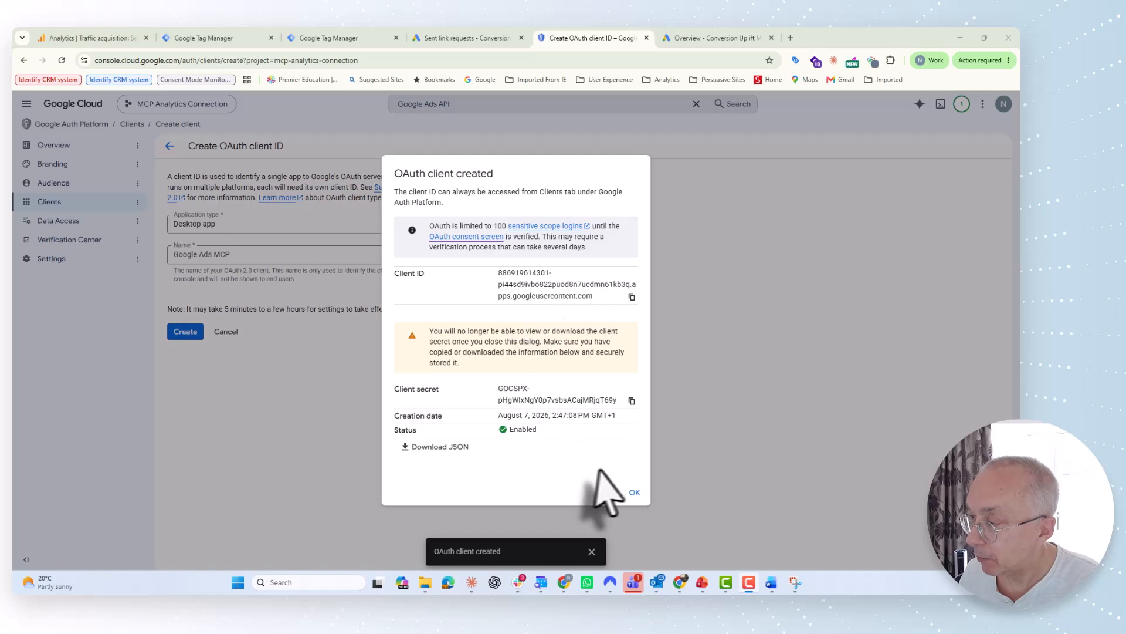
click(632, 493)
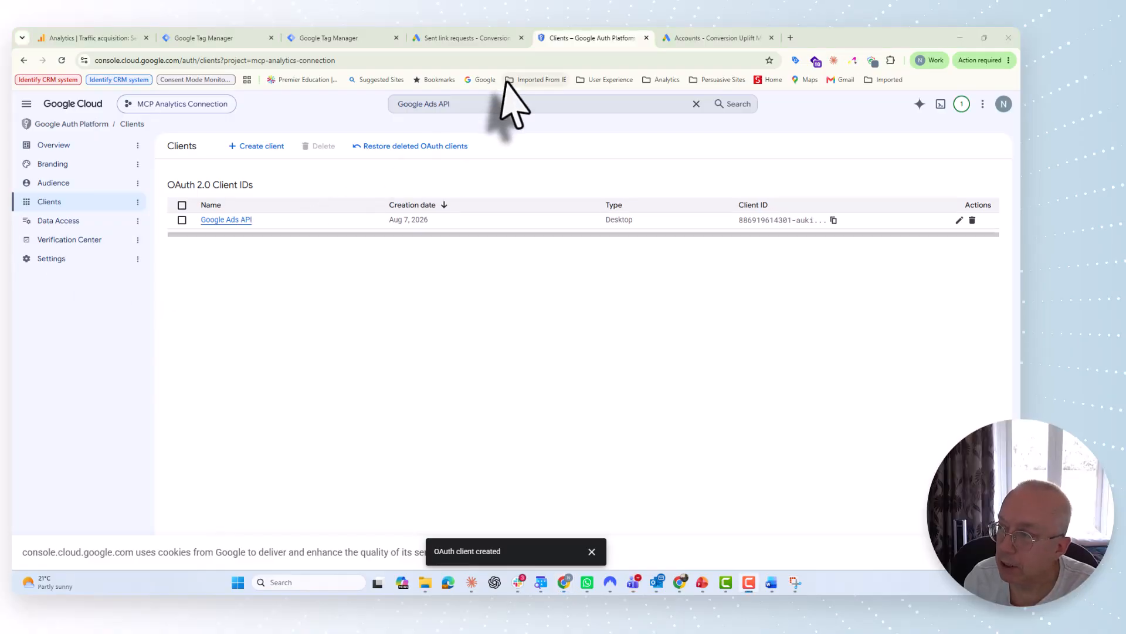
Step: Switch to the Google Ads tab showing the Conversion Uplift MCC Accounts page
click(700, 39)
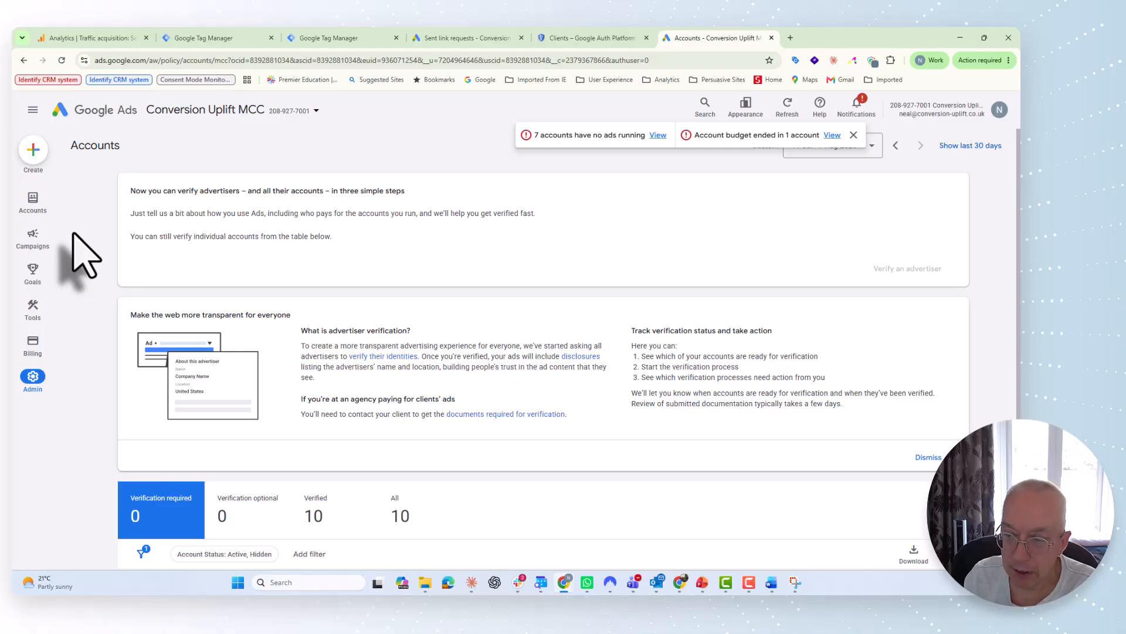
click(31, 382)
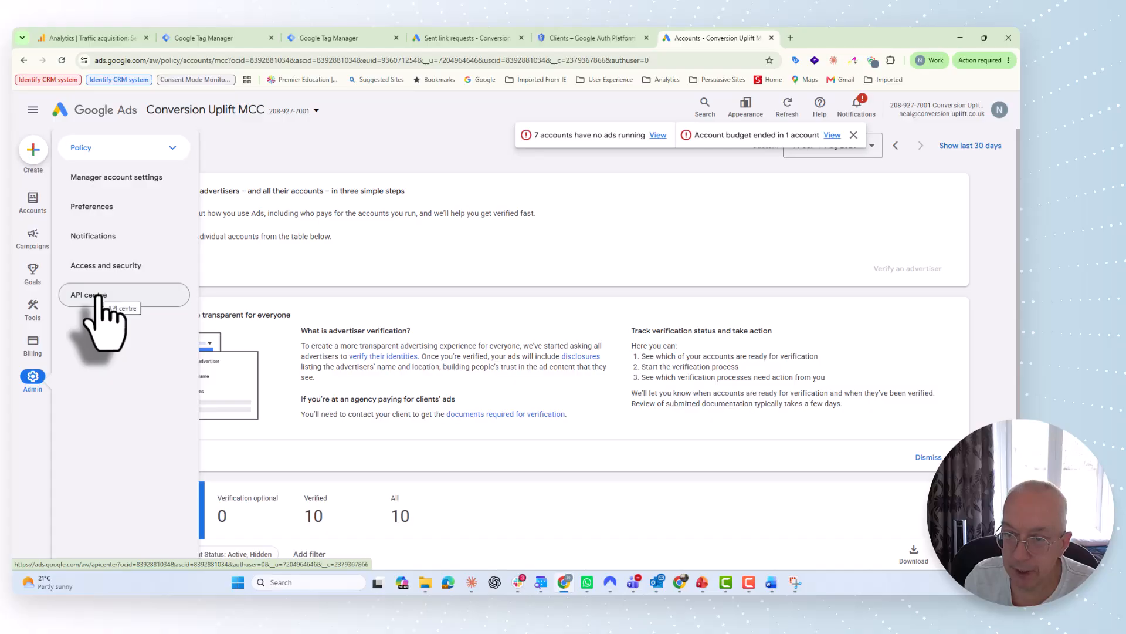
Step: Open the API centre to view the masked developer token and Explorer access level
click(88, 294)
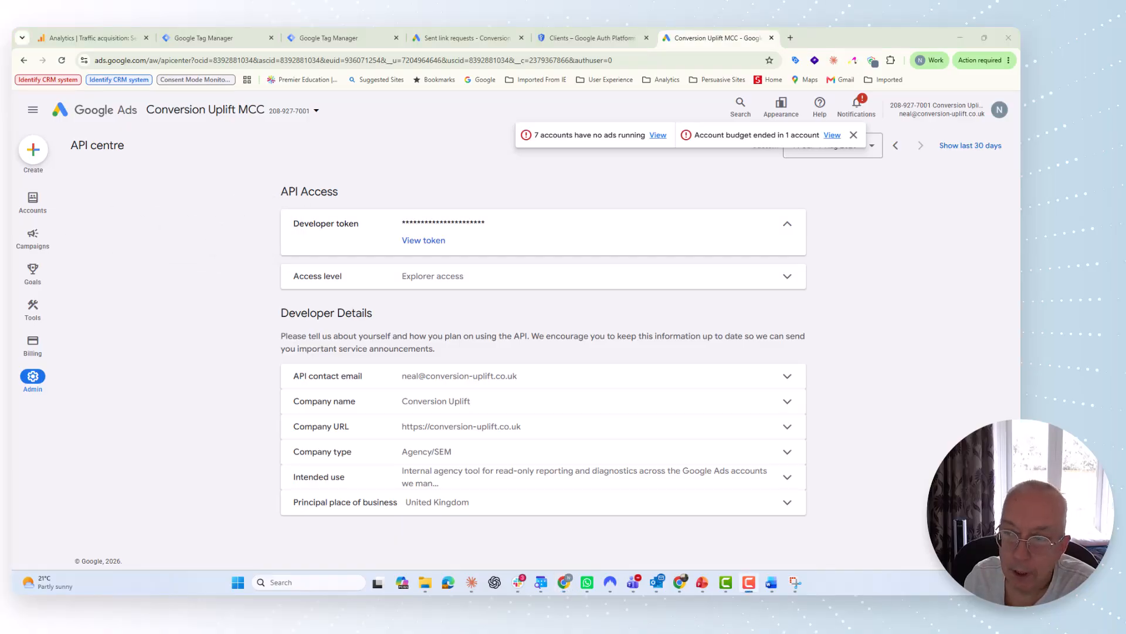
mouse_move(33, 272)
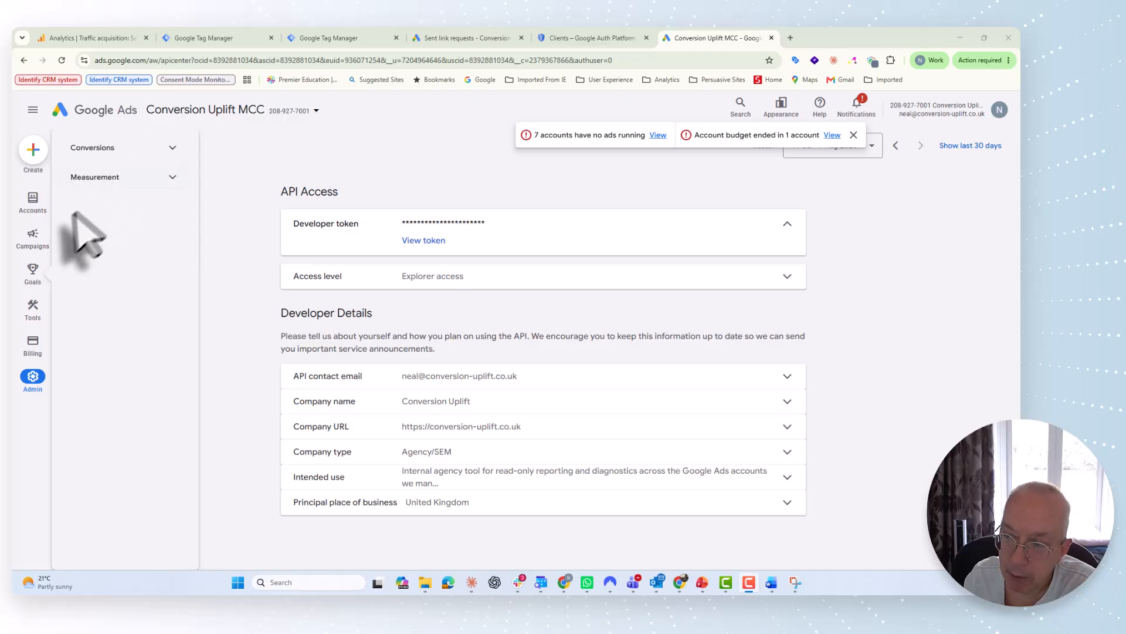
Step: Open Sub-account settings to list the client accounts linked under the manager account
mouse_move(33, 230)
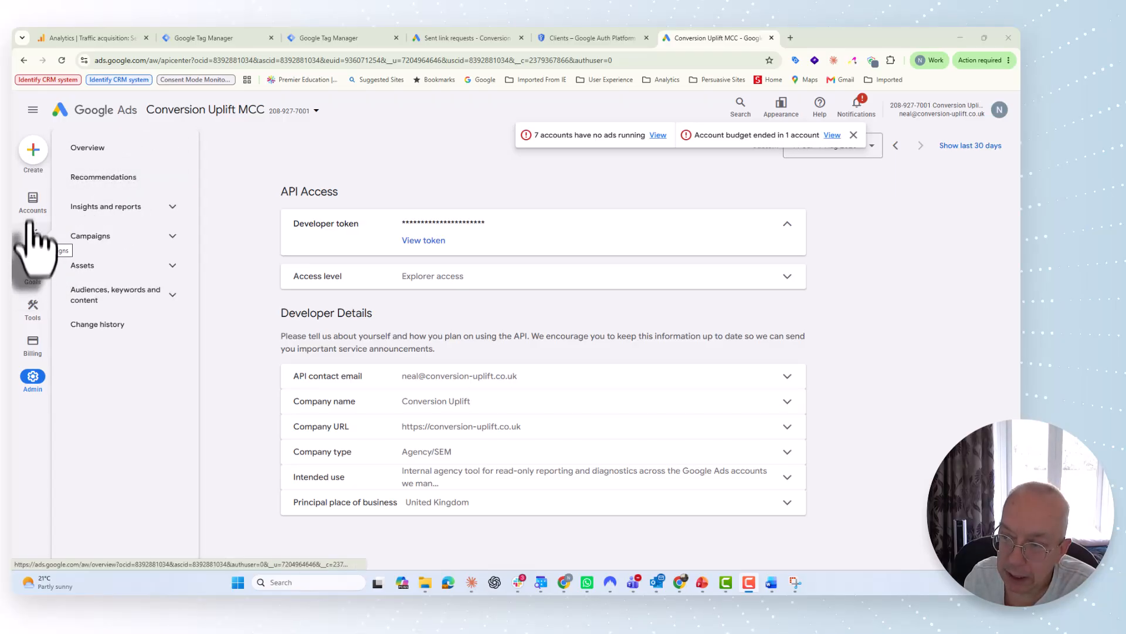
mouse_move(33, 205)
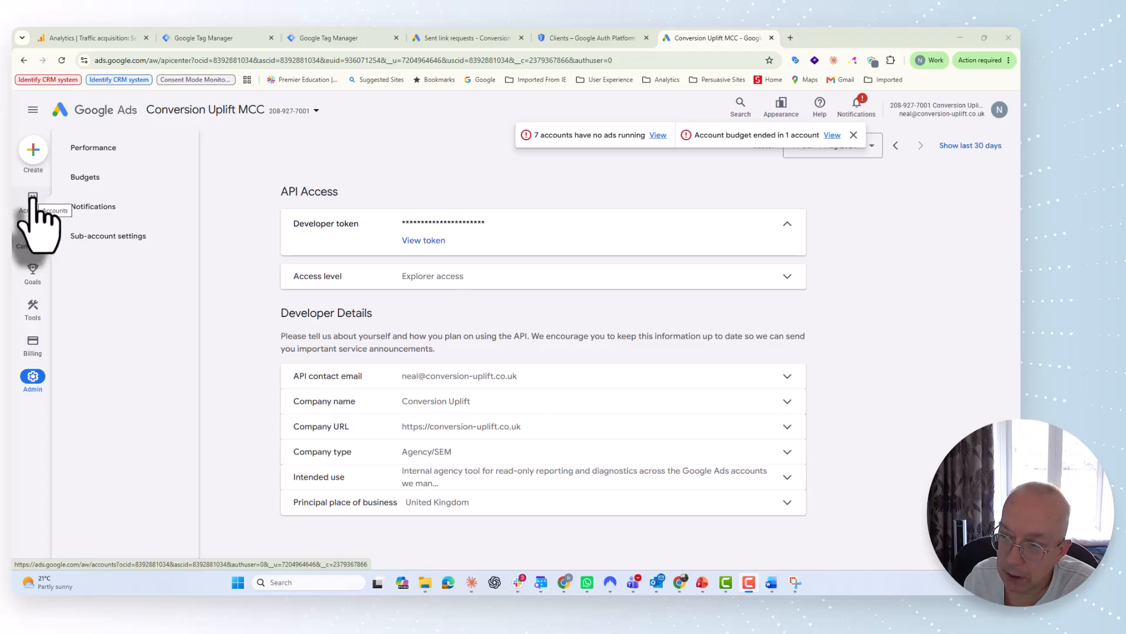
click(33, 201)
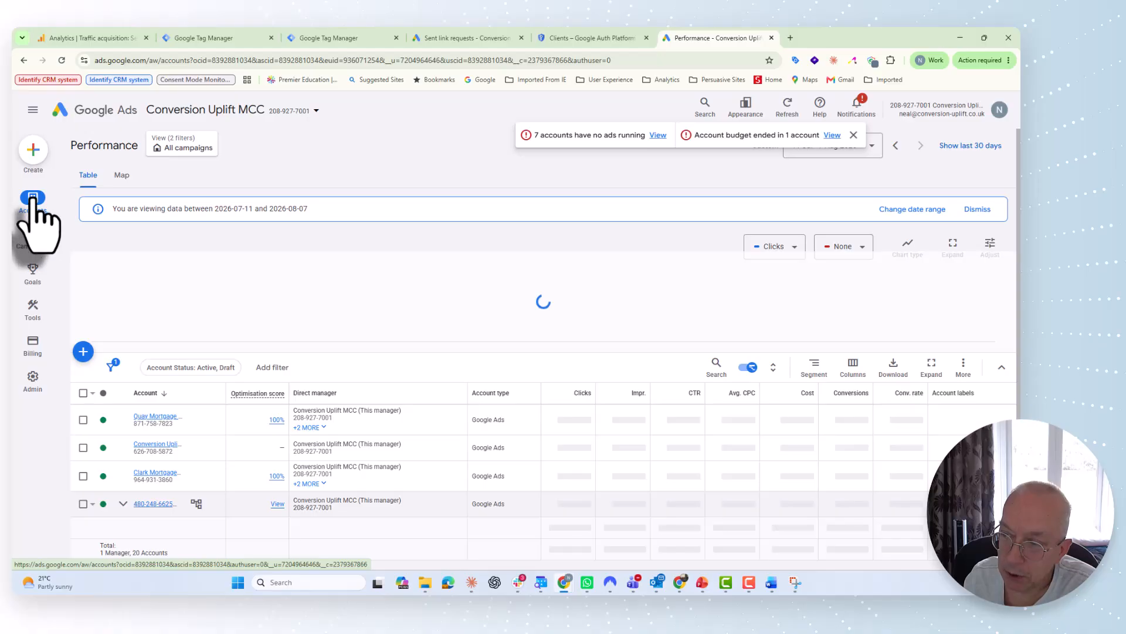
mouse_move(33, 203)
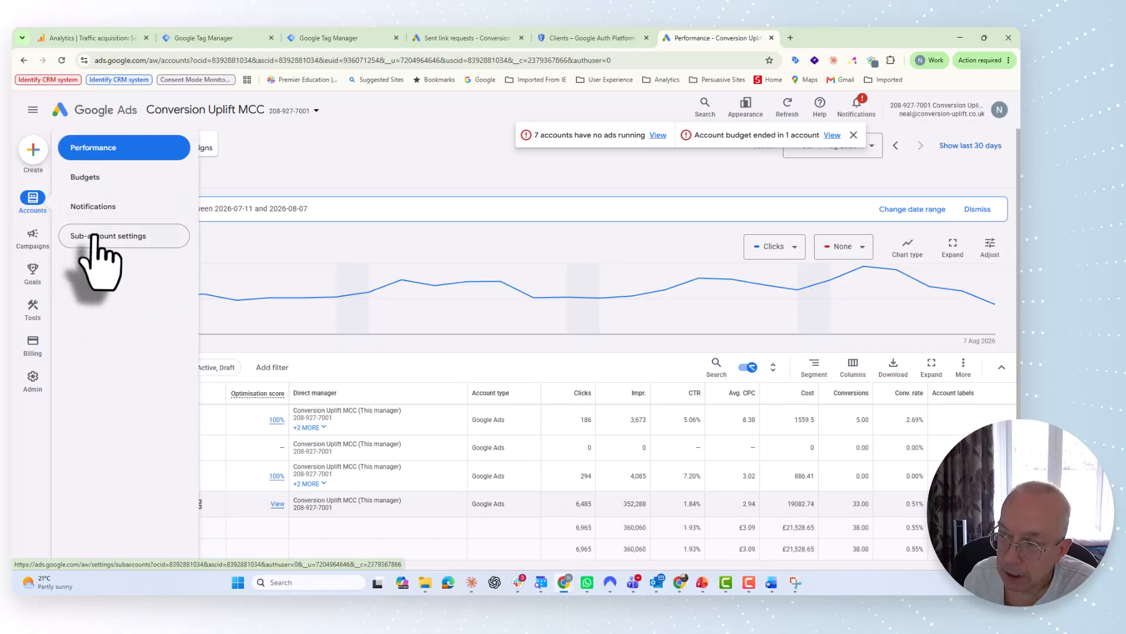
click(94, 236)
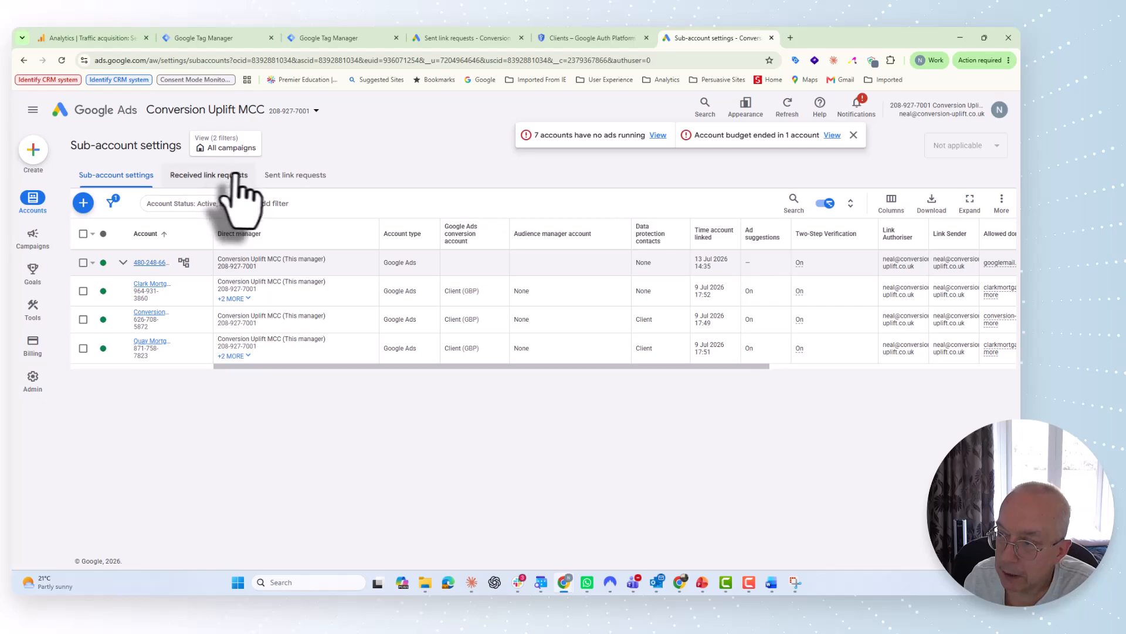
Step: Open the Link existing account panel and focus its customer ID box
click(83, 203)
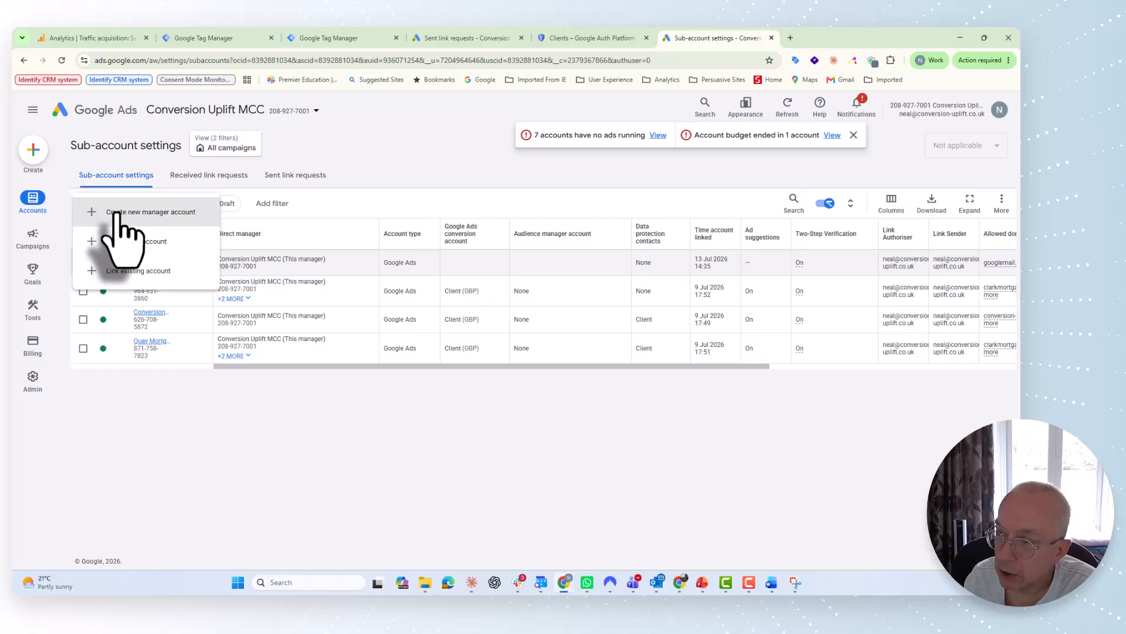
click(125, 271)
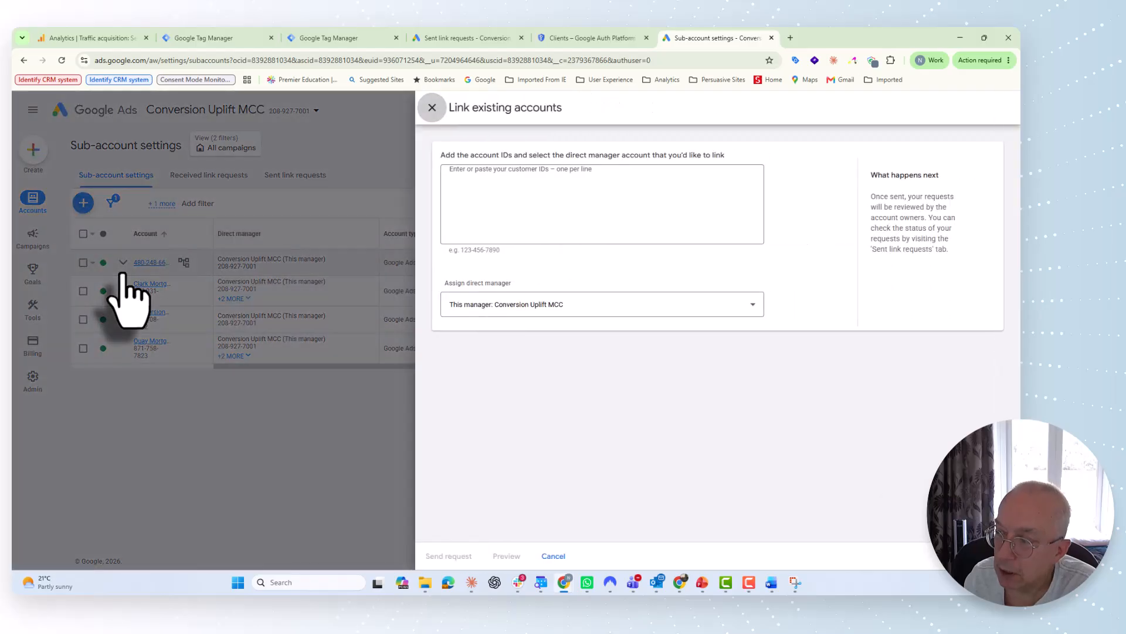
click(462, 177)
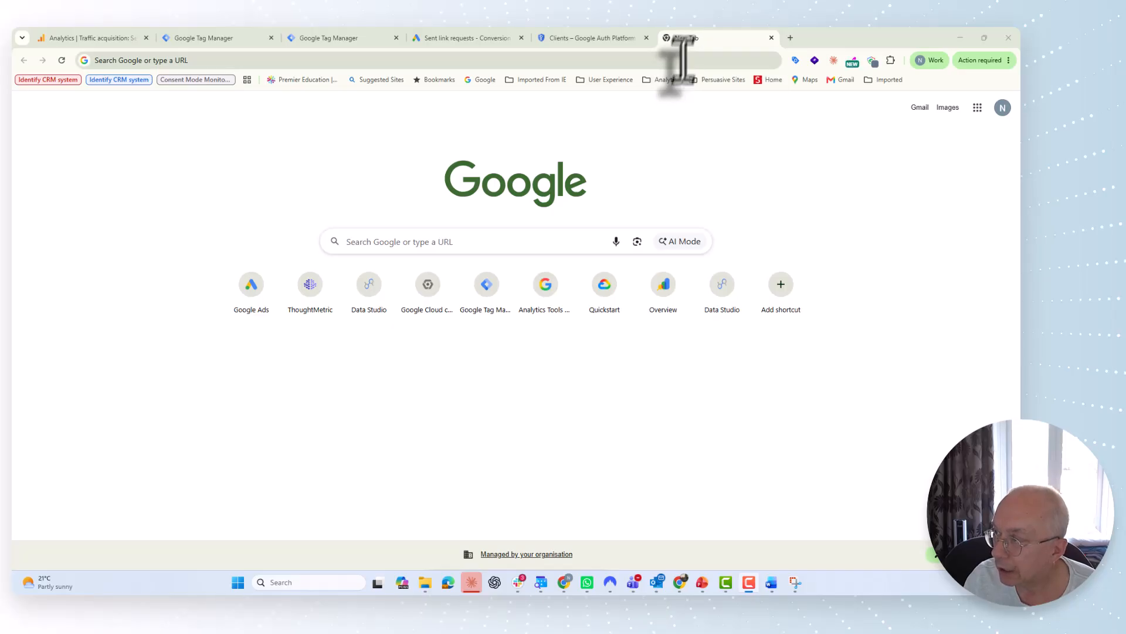
Step: Load the Google Cloud CLI install guide and copy its Windows PowerShell install commands
click(277, 60)
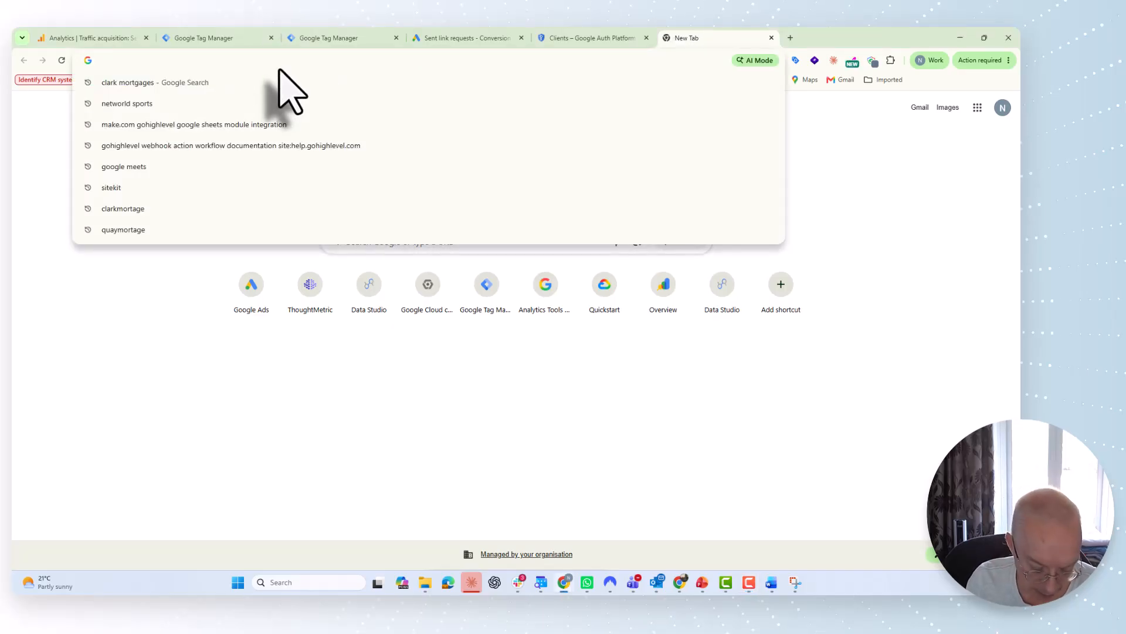
text(https://docs.cloud.google.com/sdk/docs/install-sdk)
key(Return)
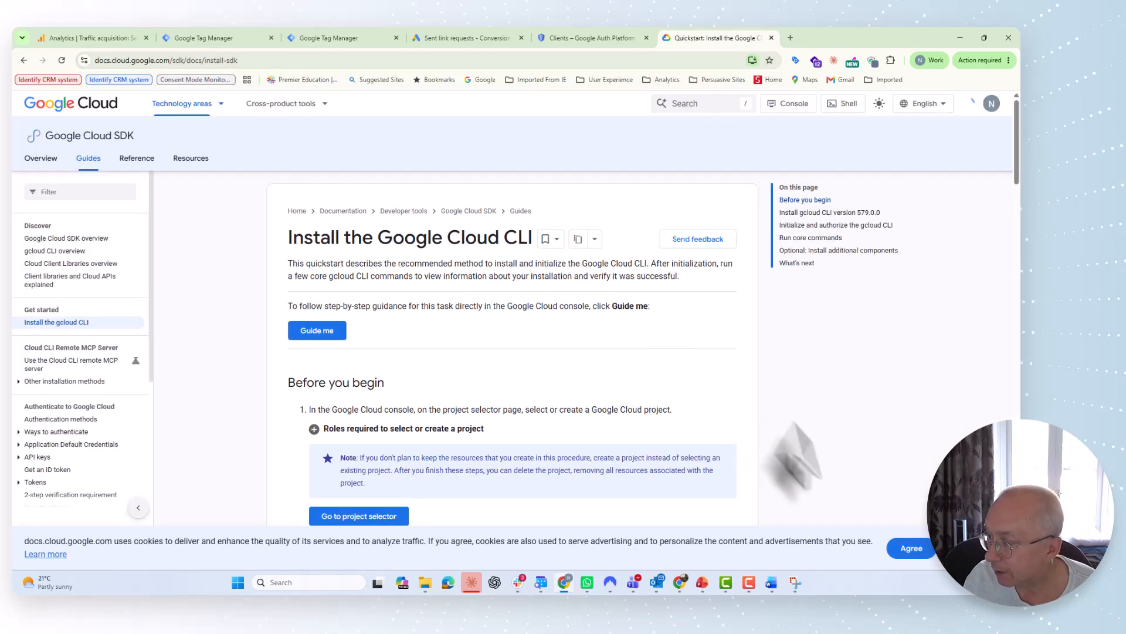
click(909, 549)
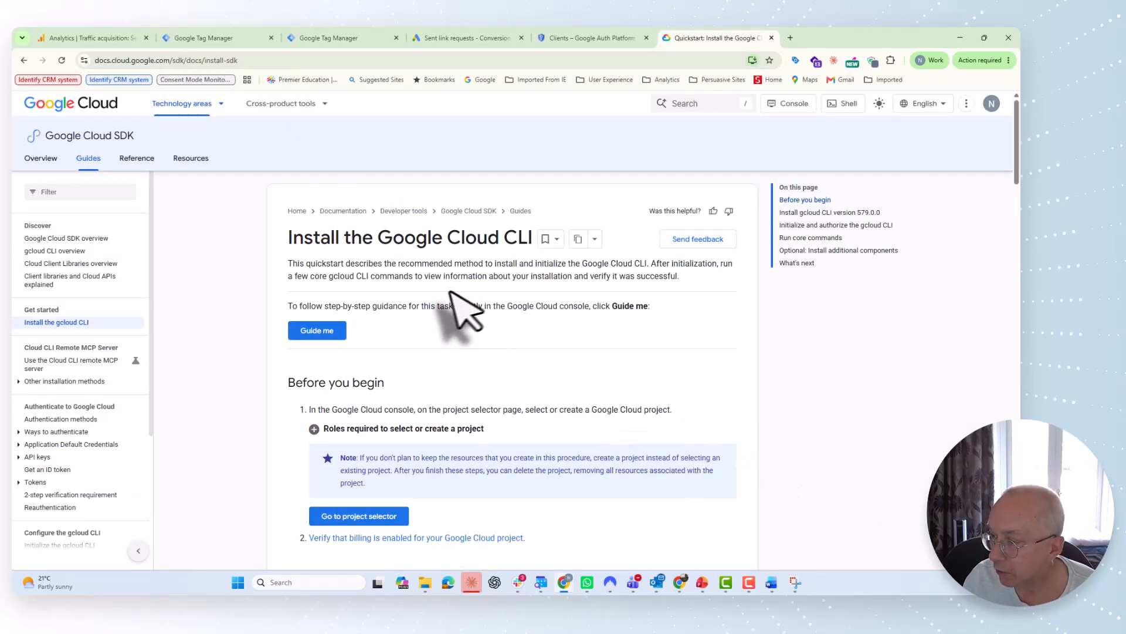
scroll(448, 292, down, 1)
scroll(448, 292, down, 1)
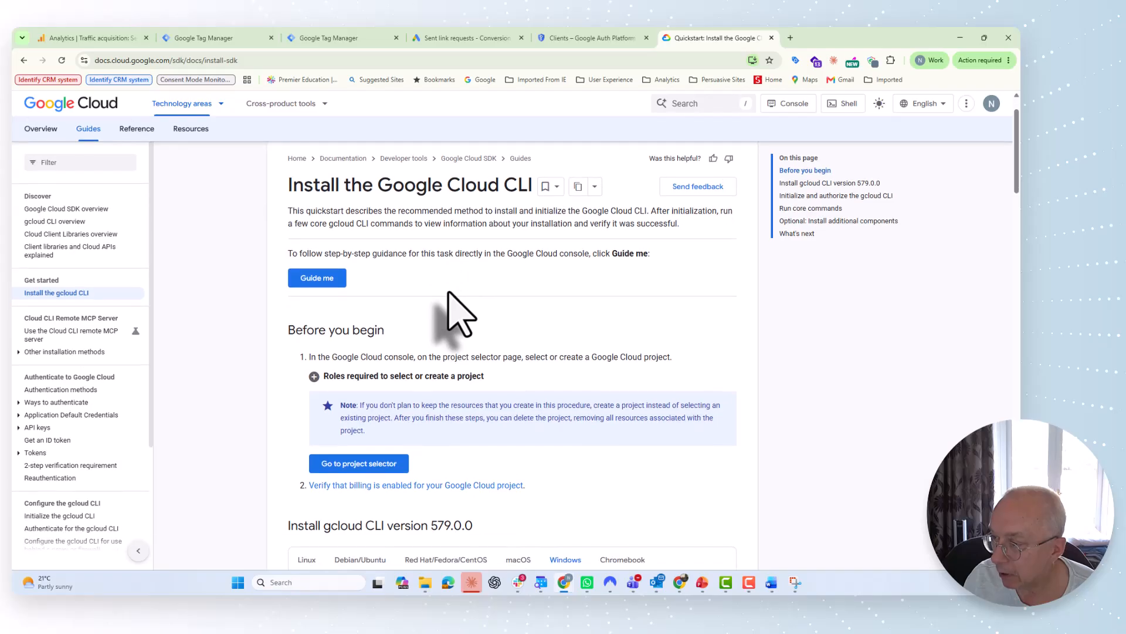
scroll(457, 313, down, 3)
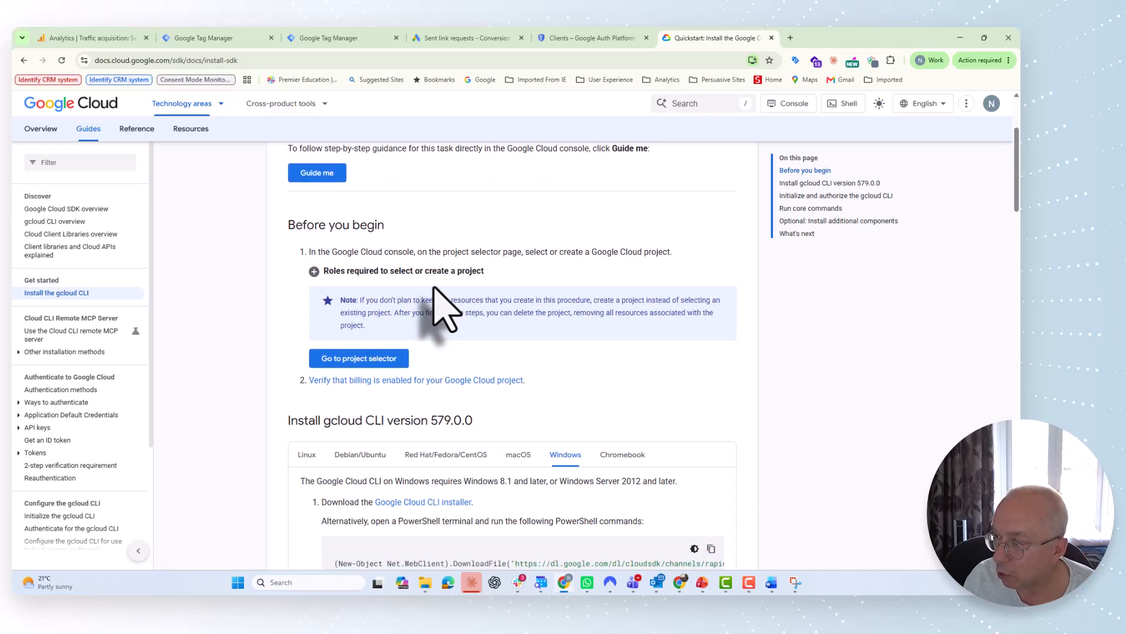
scroll(437, 293, down, 5)
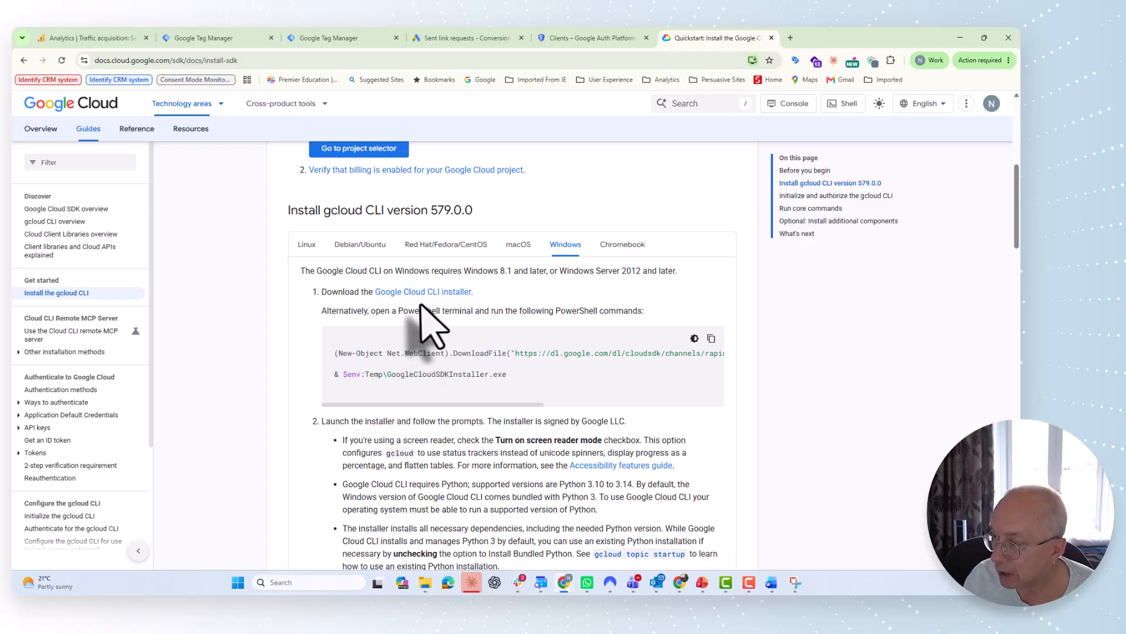
click(711, 339)
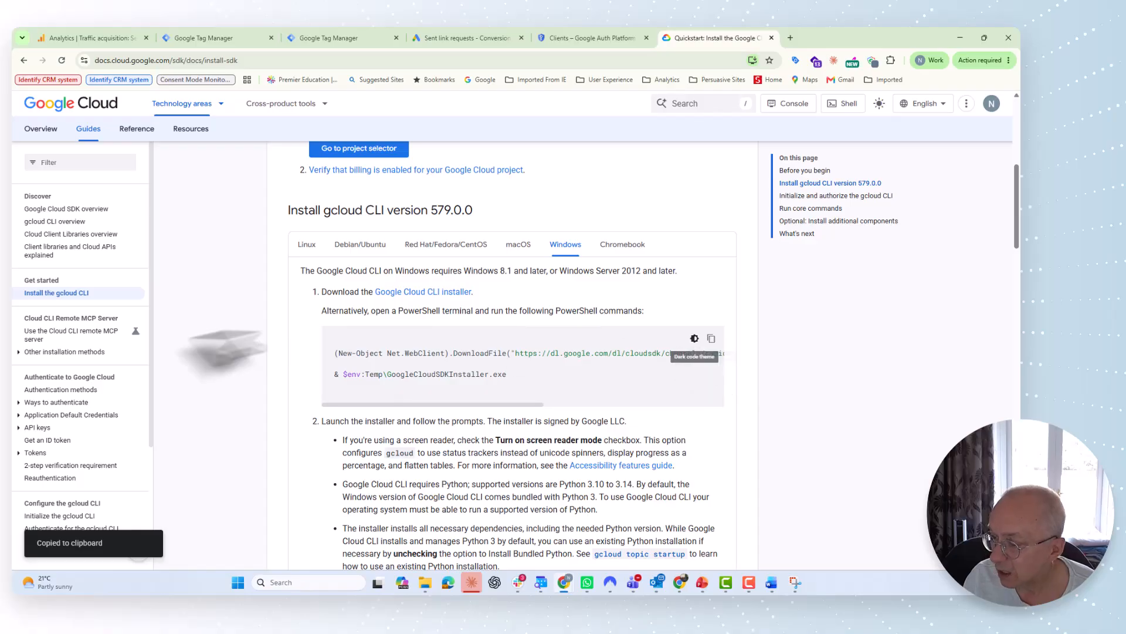
Step: Open Windows PowerShell and paste in the copied install commands to launch the Cloud SDK installer
click(238, 583)
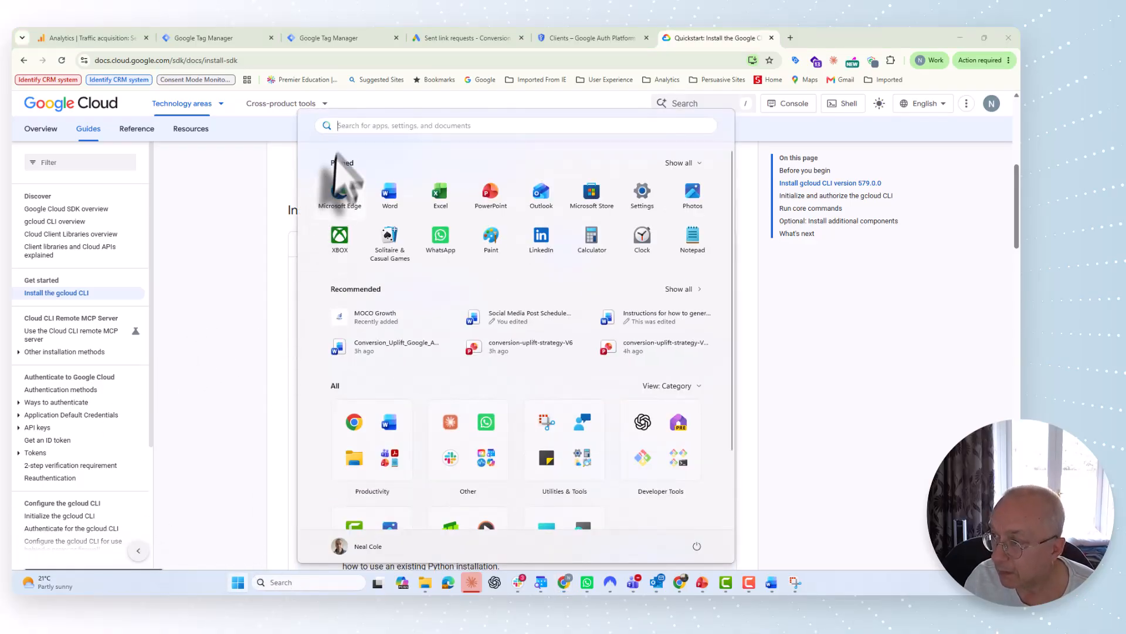
click(343, 126)
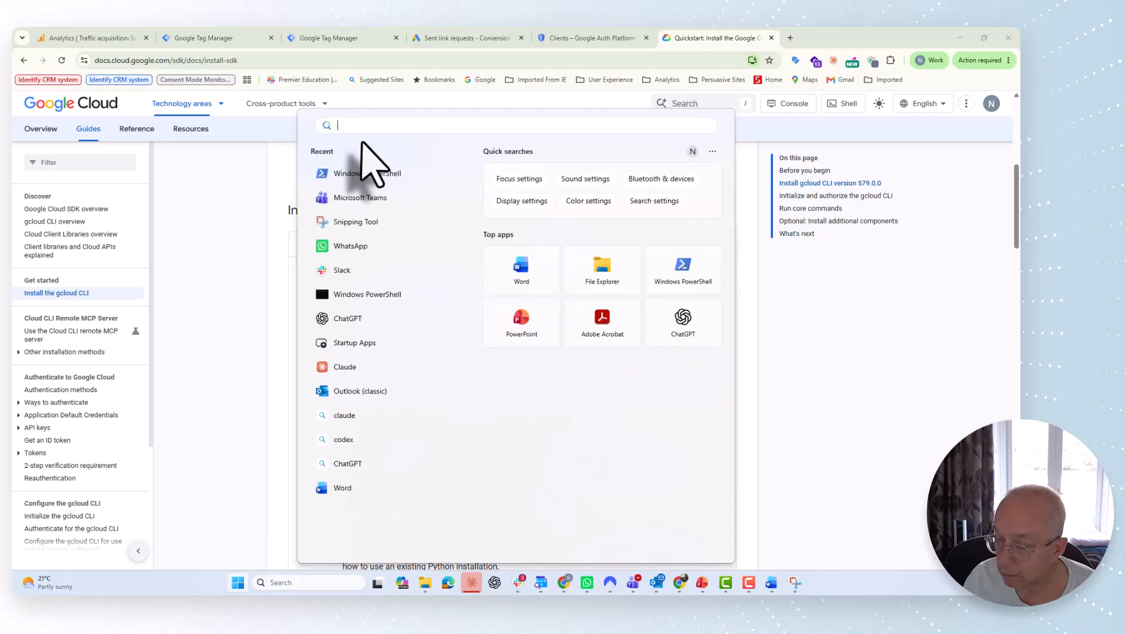
text(Power)
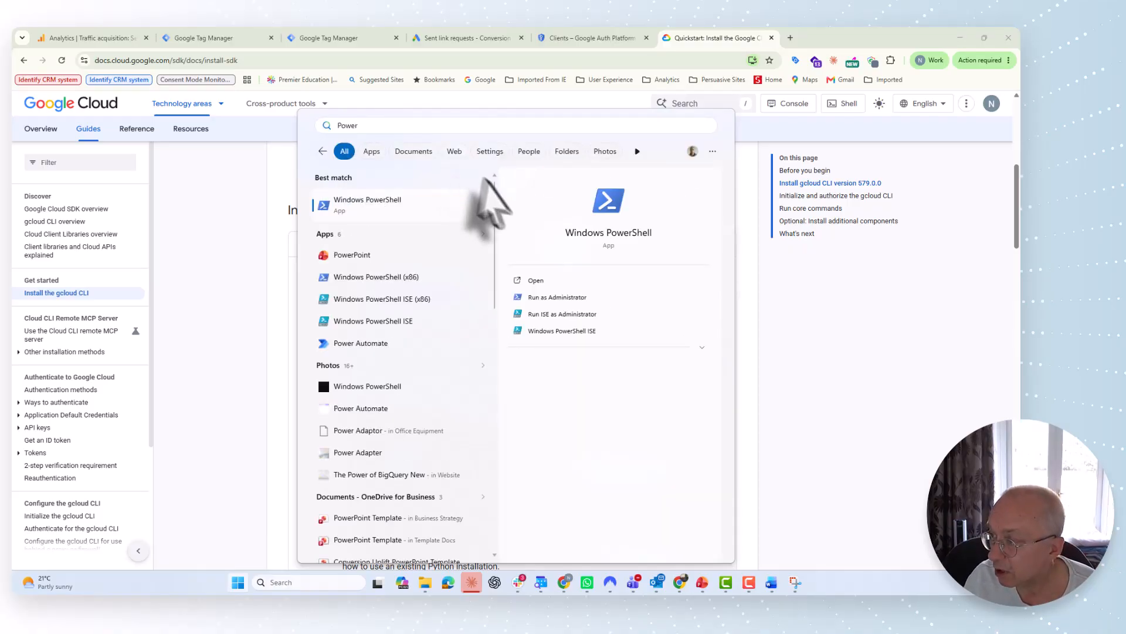
click(608, 203)
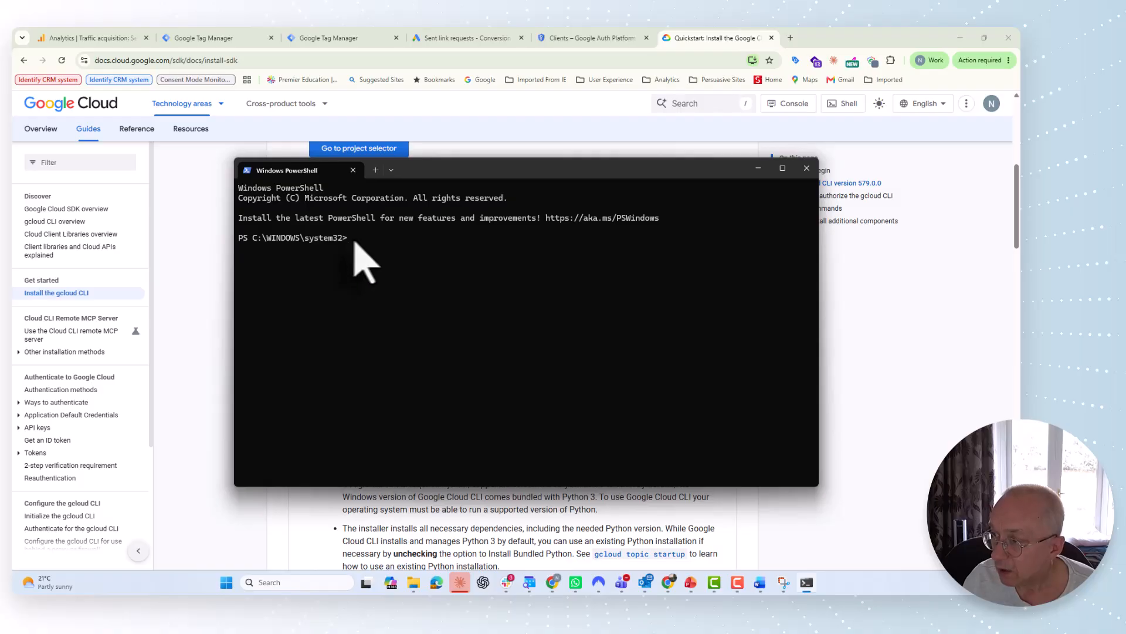
key(ctrl+v)
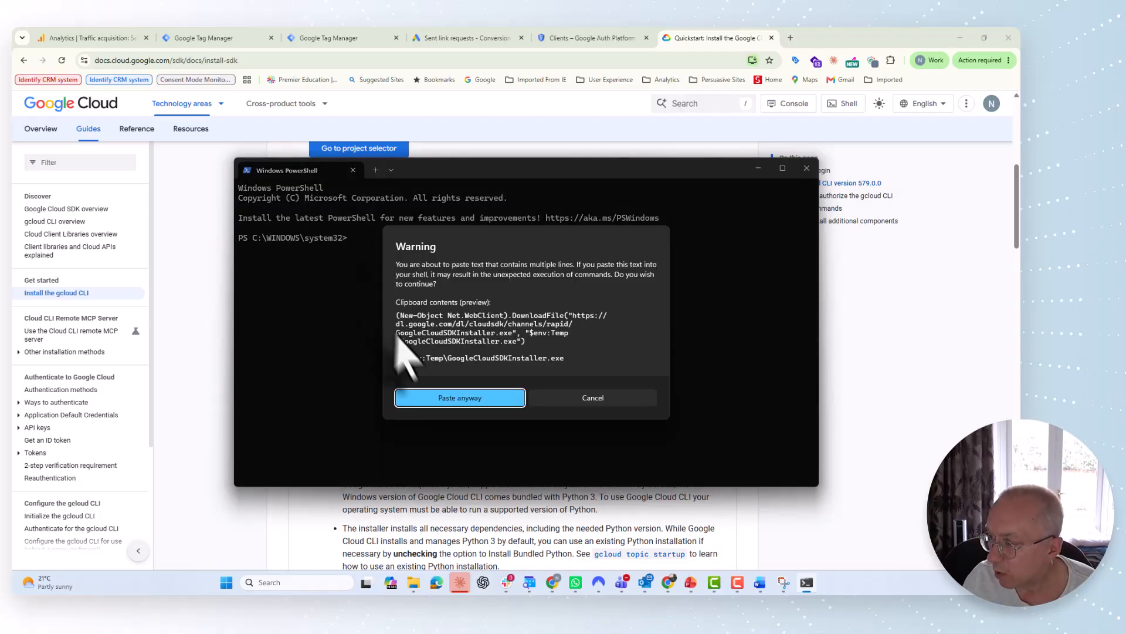
click(459, 401)
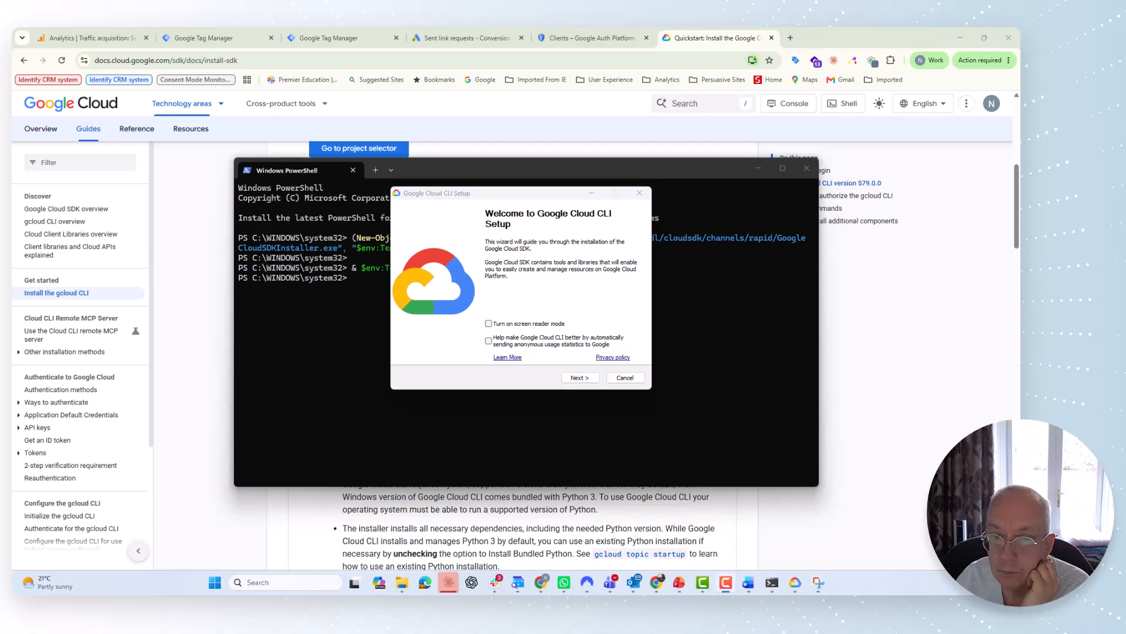
Step: Install the Google Cloud CLI for a single user in the default folder and finish setup
click(569, 377)
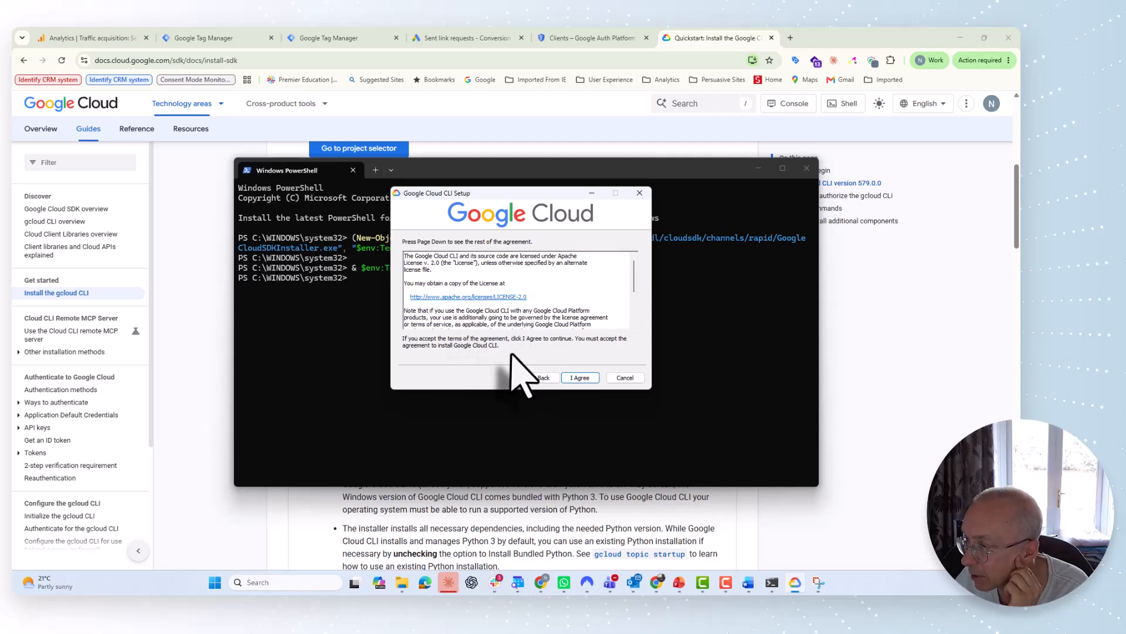
click(576, 379)
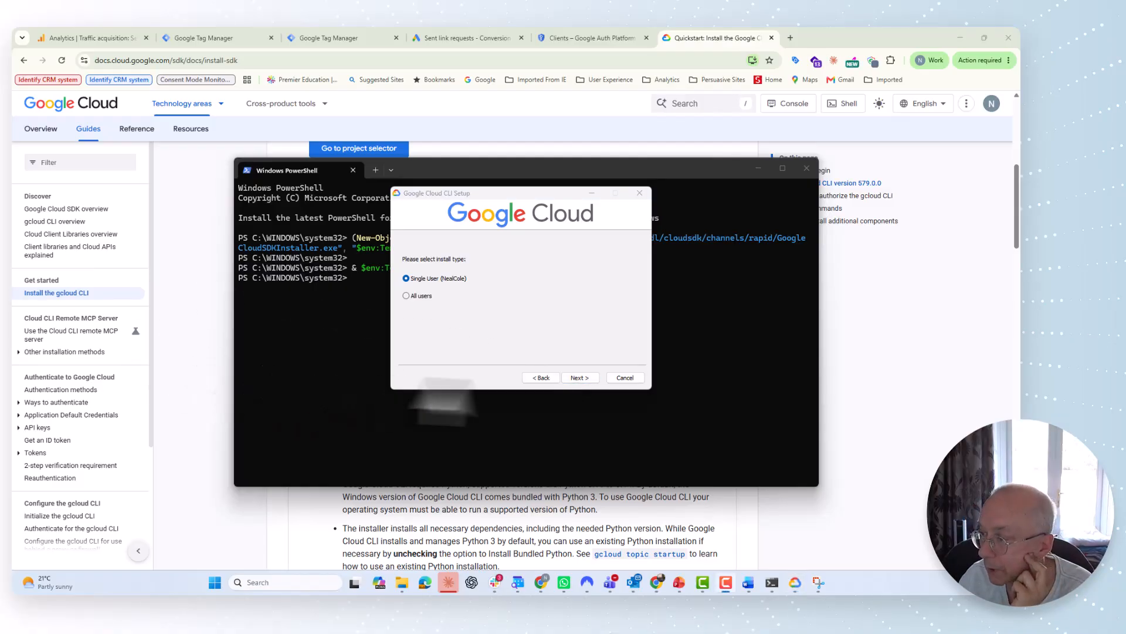
click(589, 380)
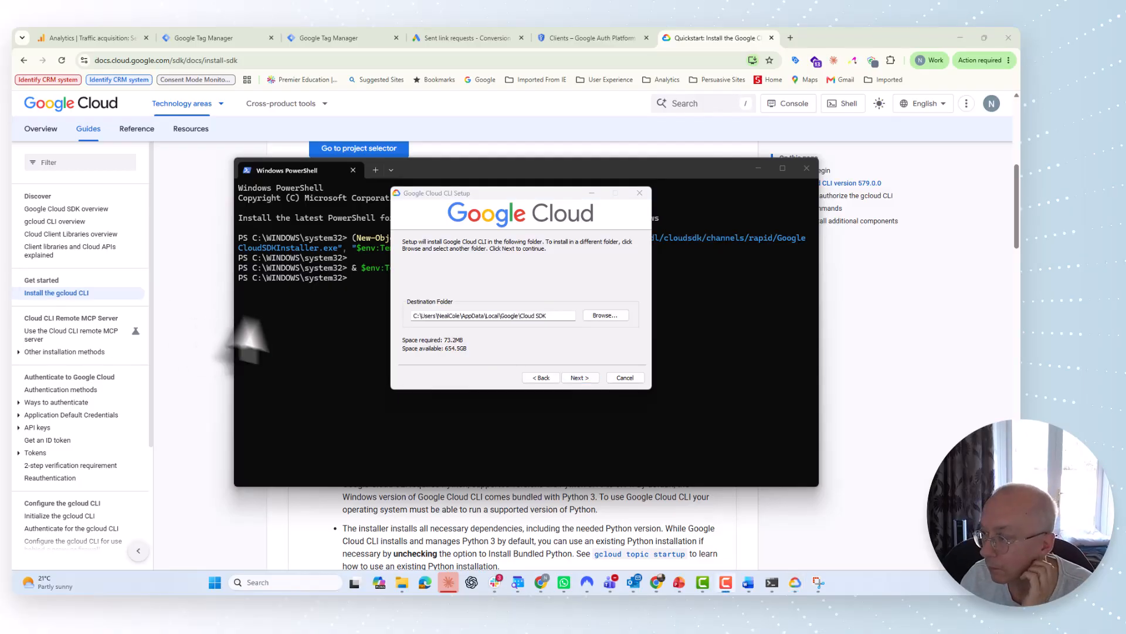
click(586, 378)
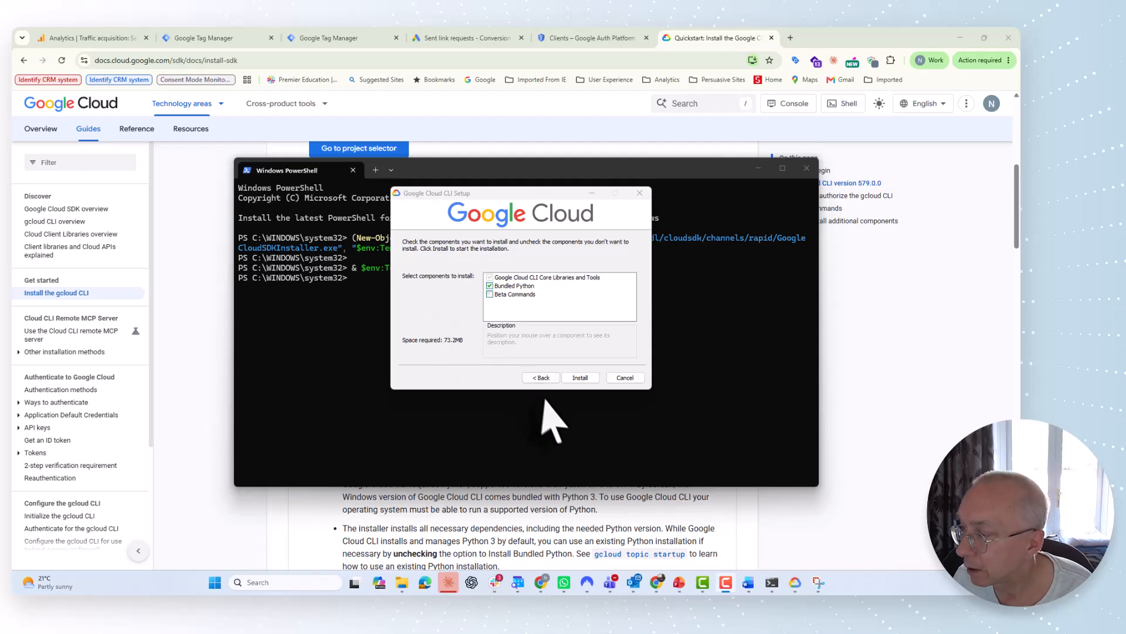
click(586, 378)
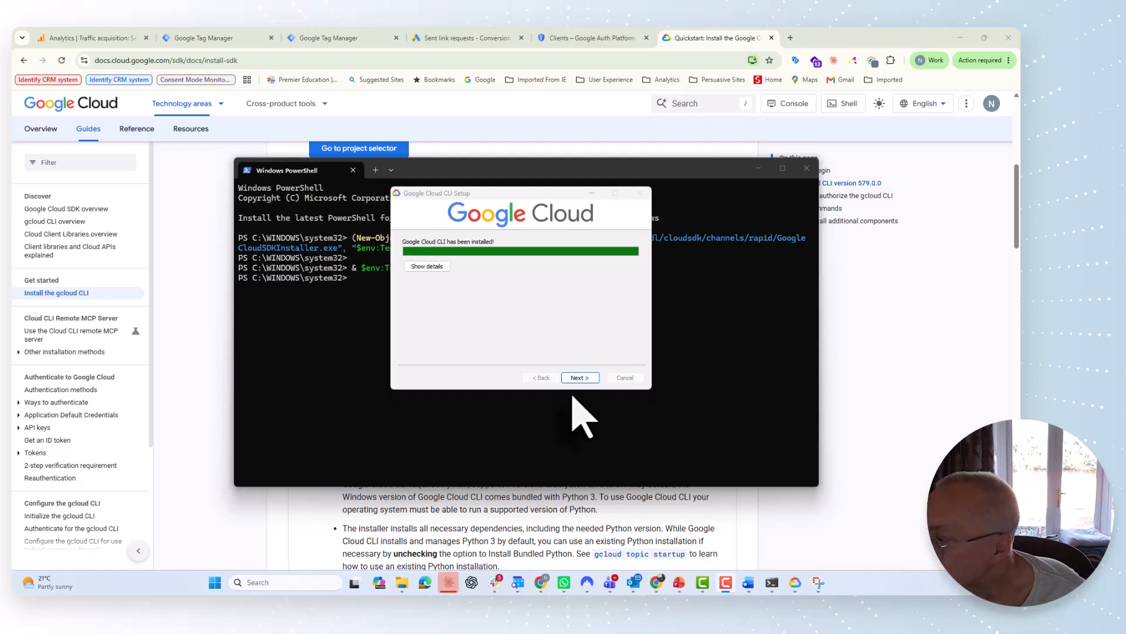
click(580, 379)
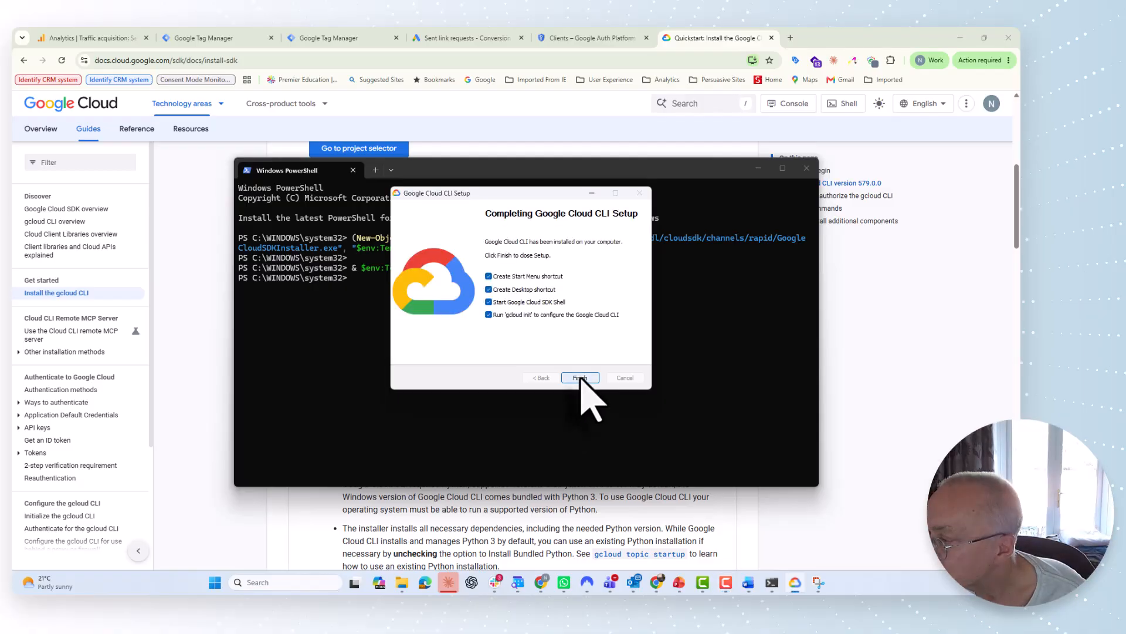
click(579, 378)
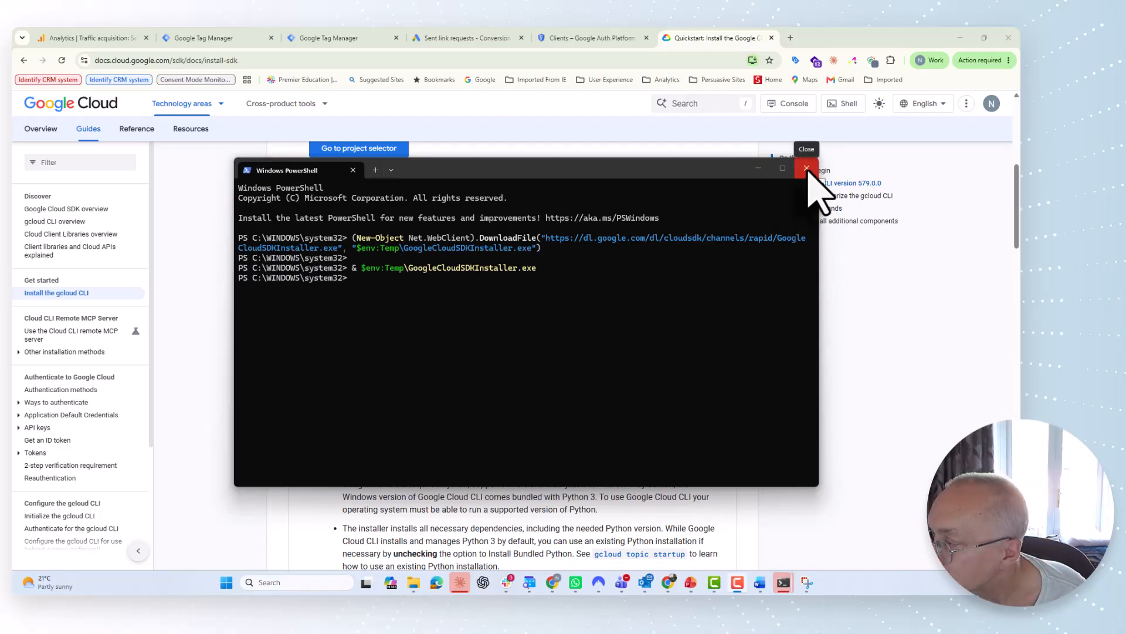
Step: In a fresh PowerShell window, run gcloud --version to confirm Google Cloud SDK 579.0.0
click(807, 168)
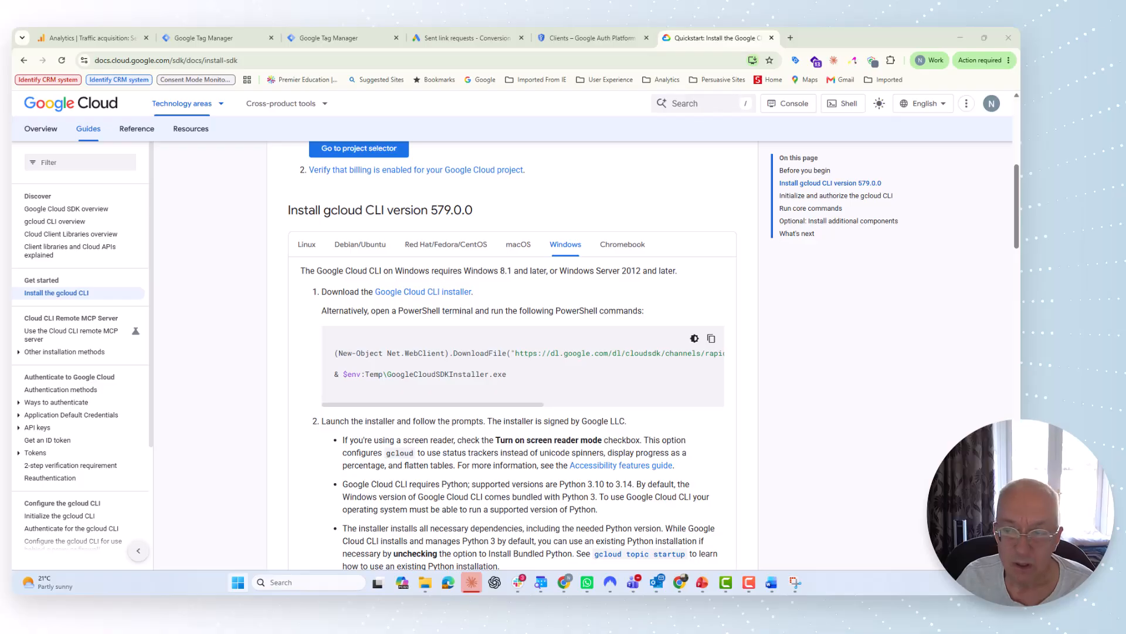
click(239, 585)
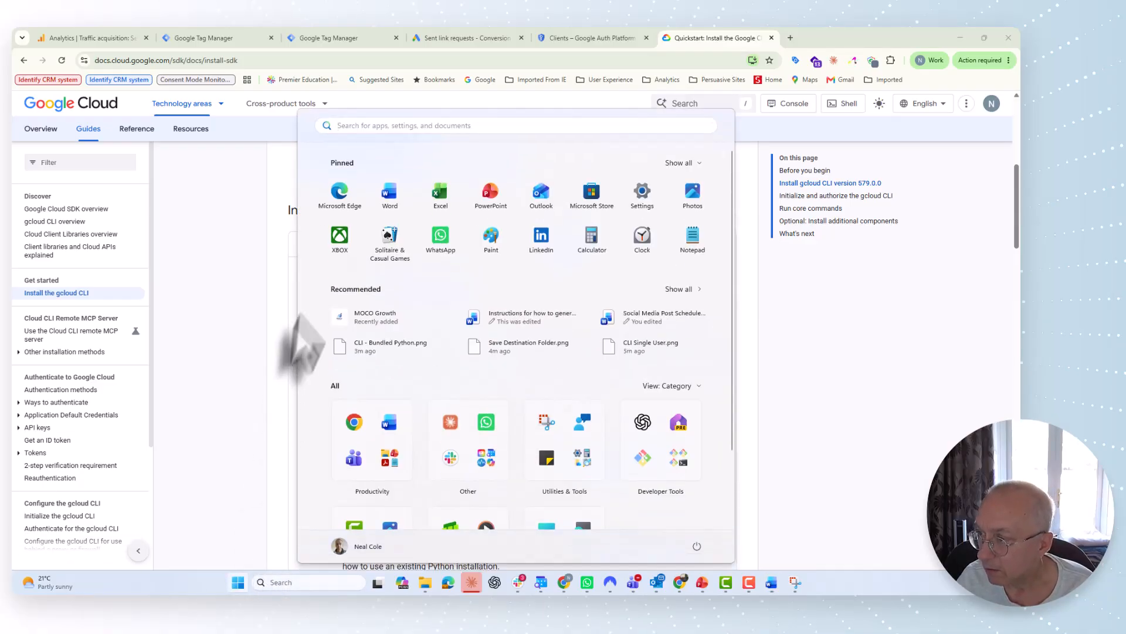
click(352, 127)
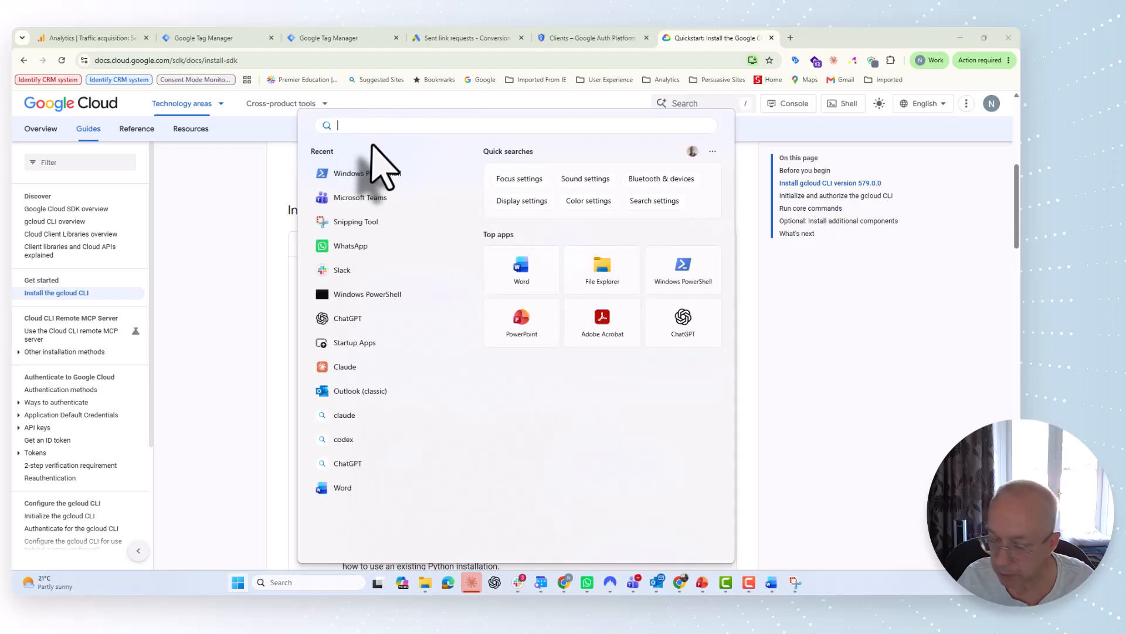
text(Power)
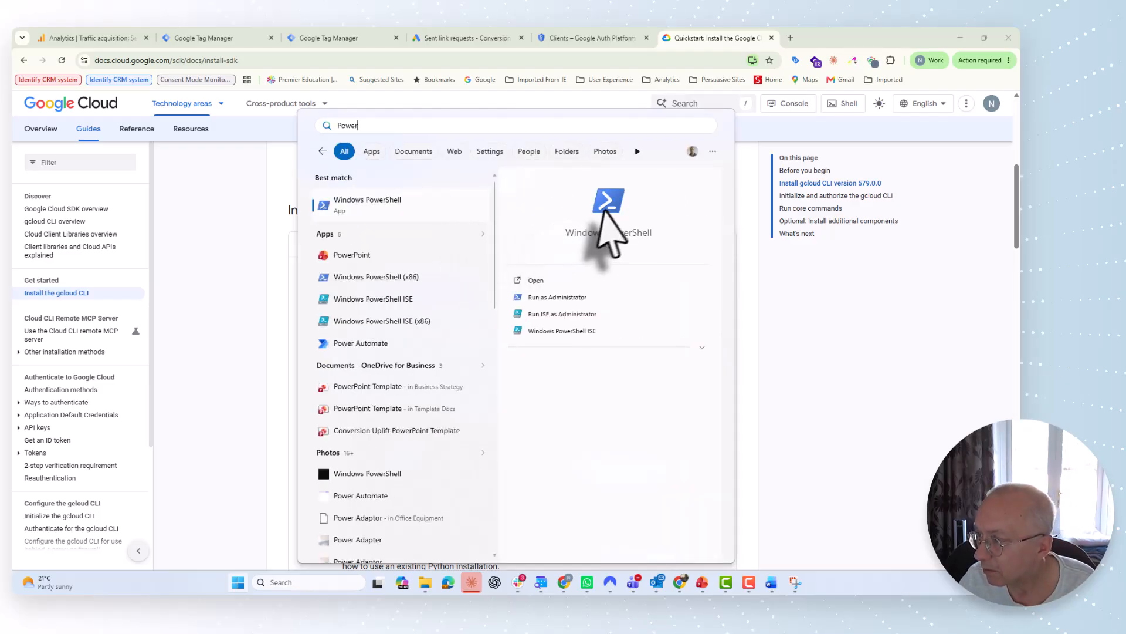
click(609, 206)
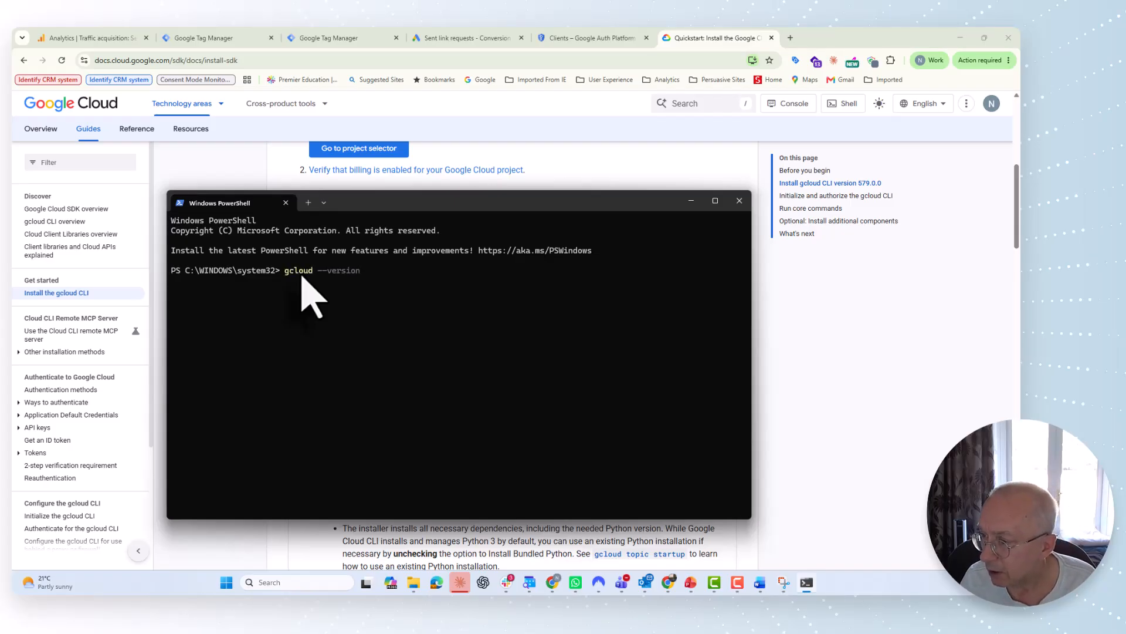
key(Return)
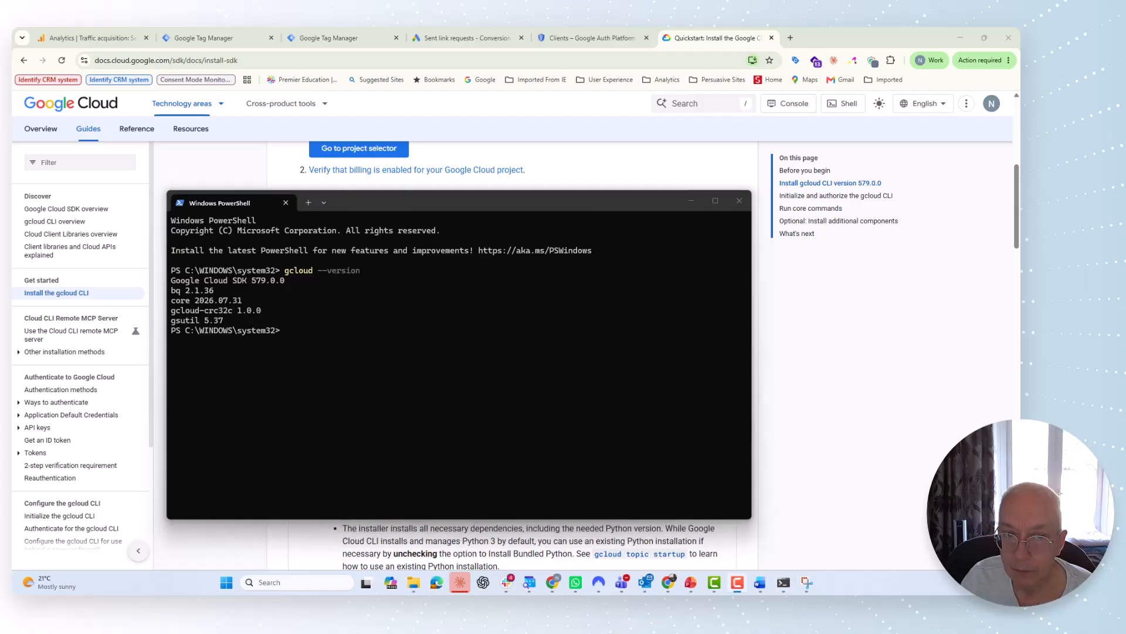
click(285, 332)
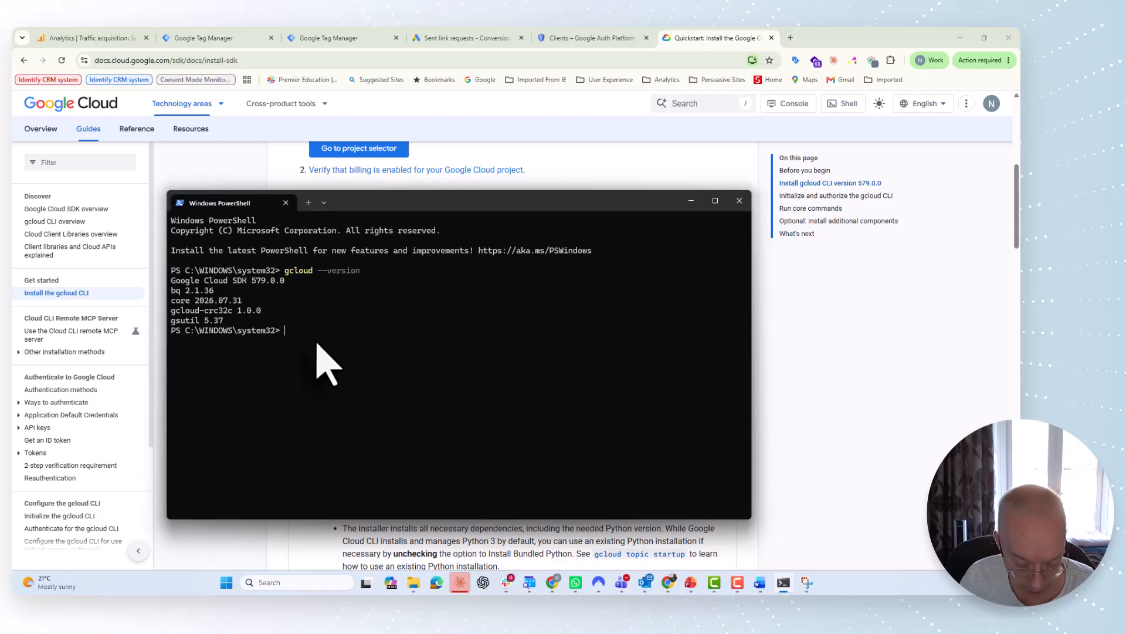
Step: Run gcloud auth application-default login with the Google Ads scopes and client-id-file, confirming with Y
text(gcloud auth application-default login --scopes="https://www.googleapis.com/auth/adwords,https://www.googleapis.com/auth/cloud-platform" --client-id-file="C:\keys\google-ads-mcp.json")
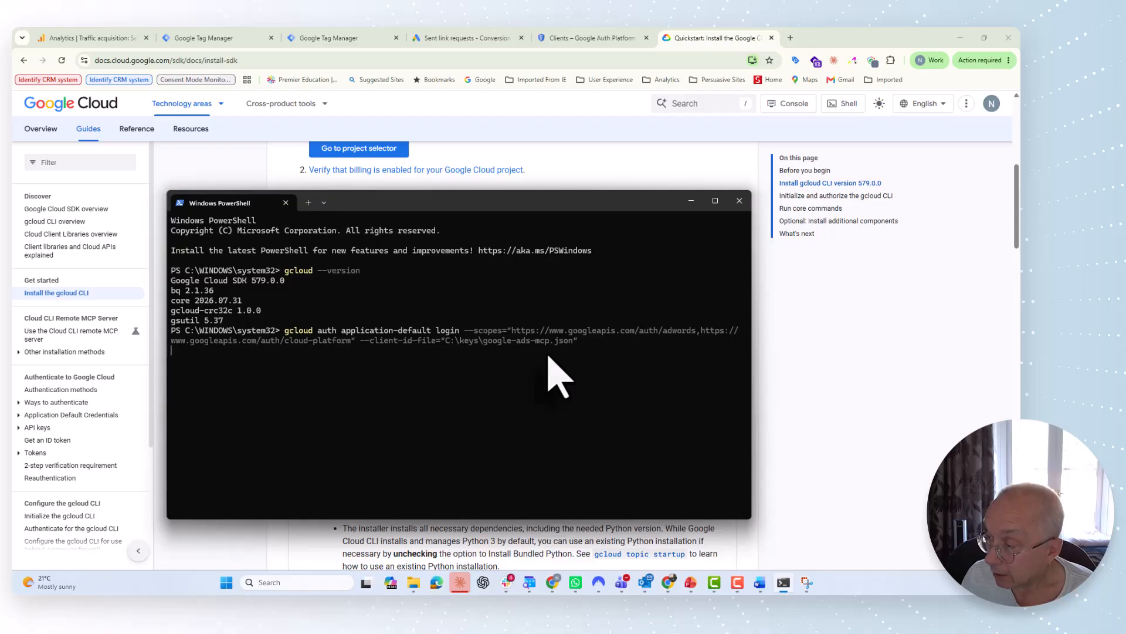
key(Return)
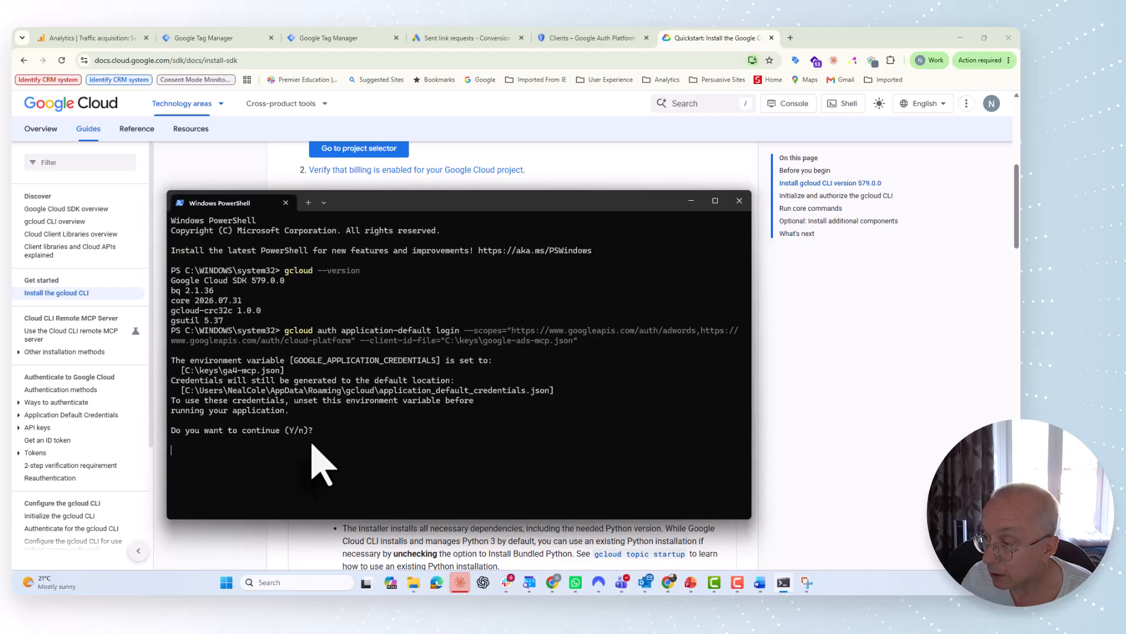
key(Return)
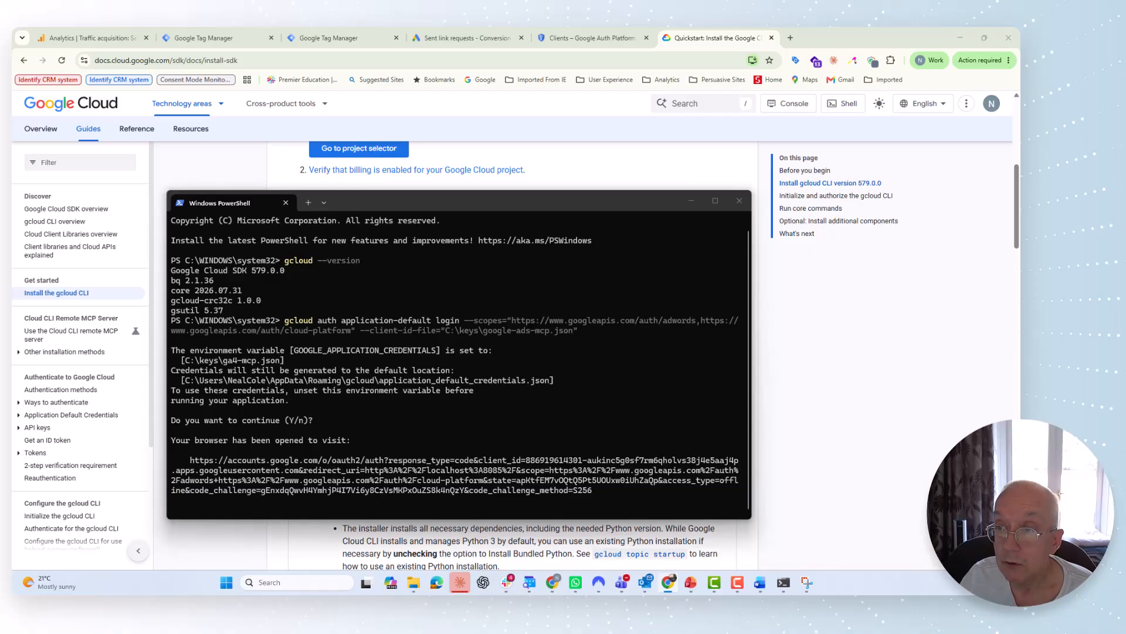
drag(13, 71, 261, 94)
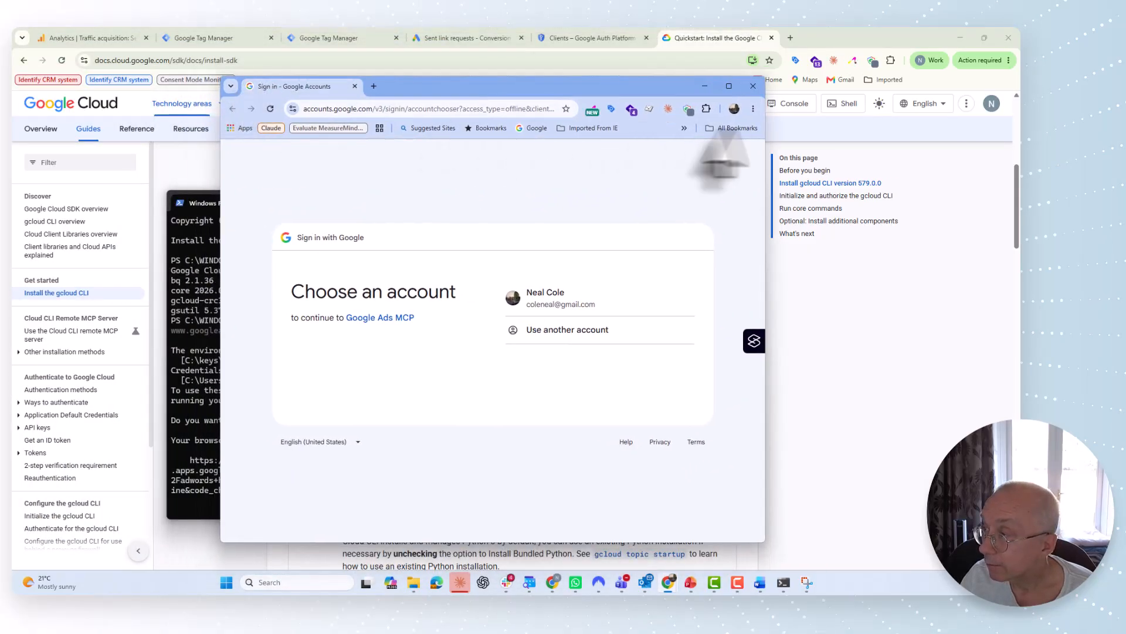
Step: Sign in to Google Ads MCP with the work account and its password
click(730, 87)
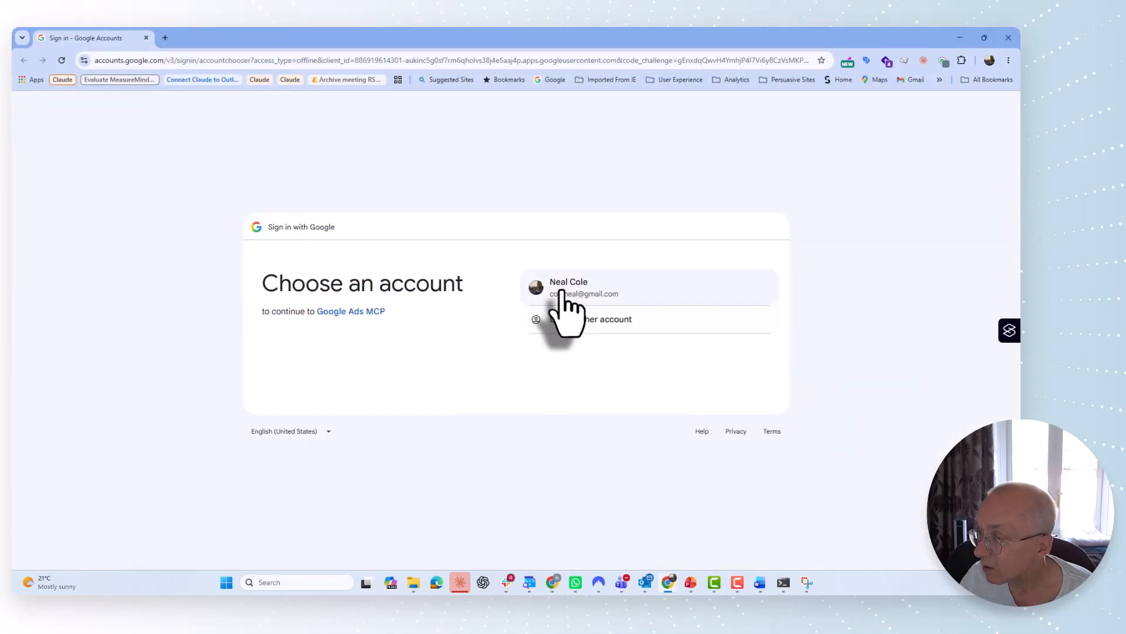
click(562, 291)
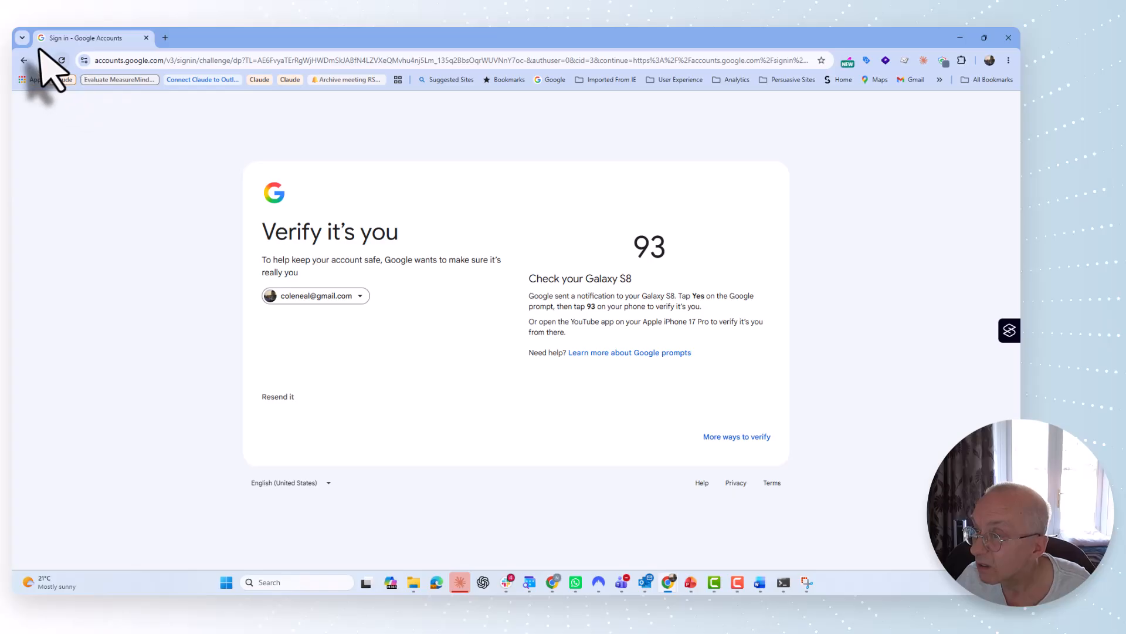
click(146, 37)
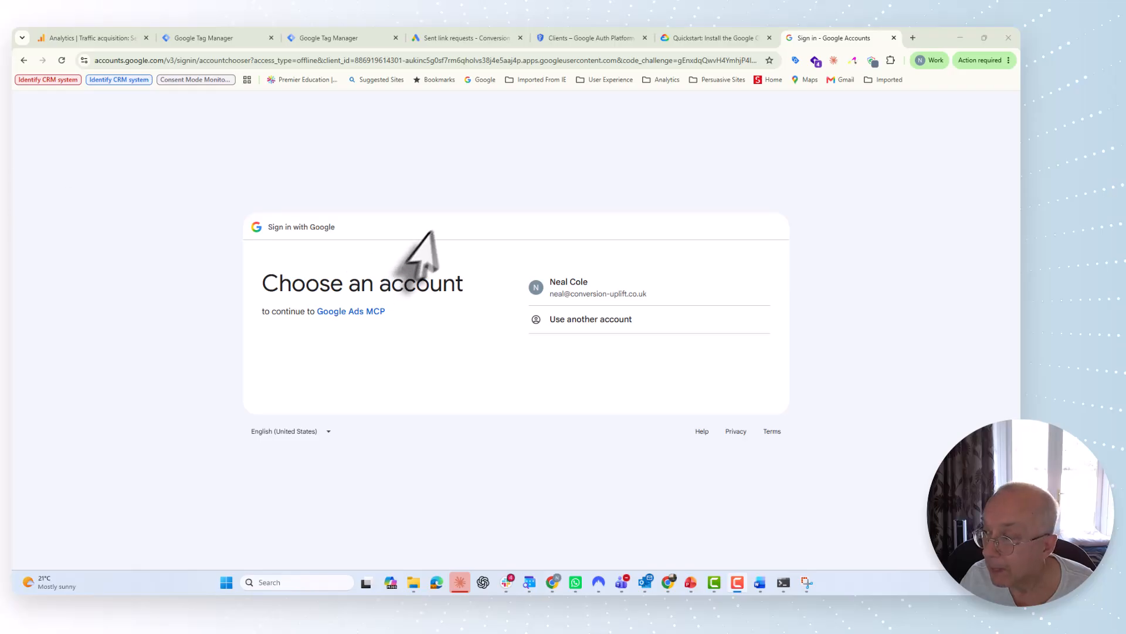
click(571, 284)
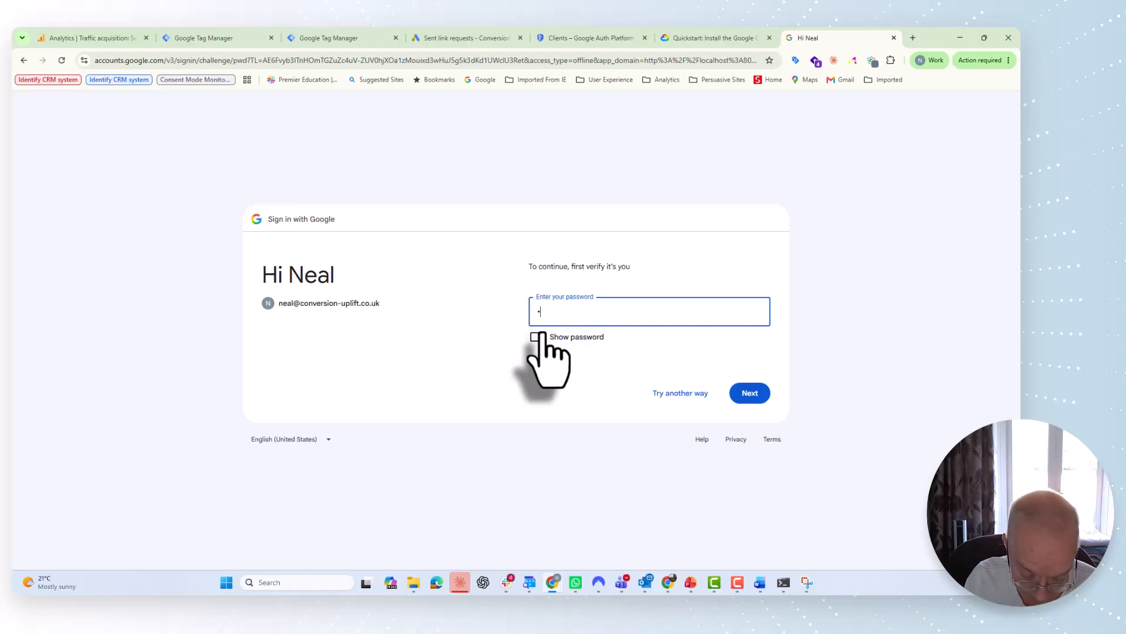
text(••)
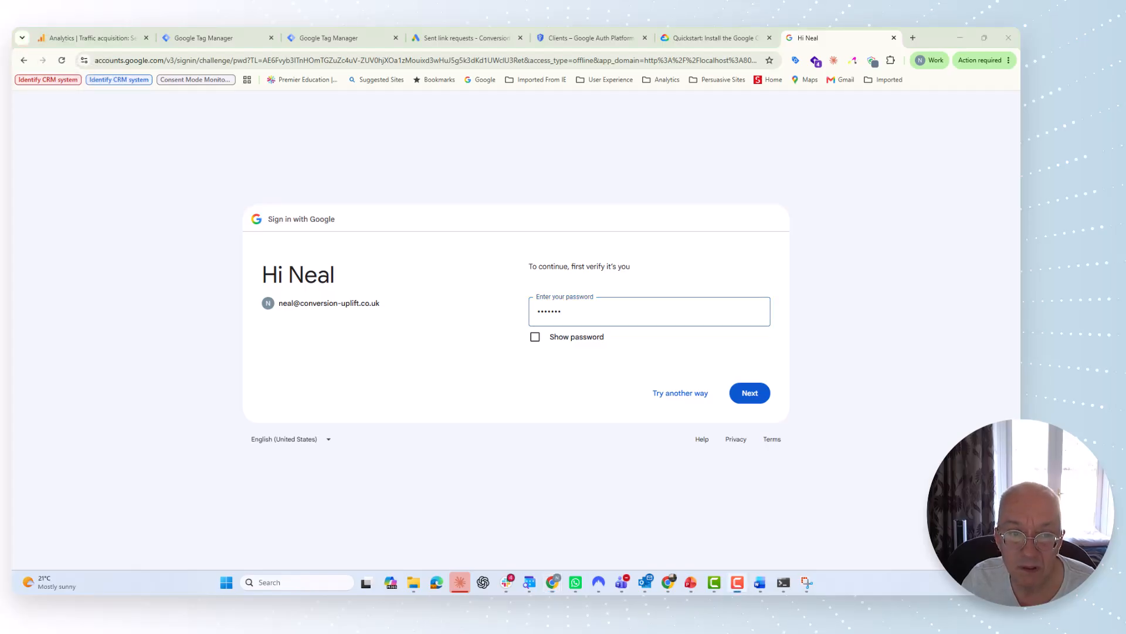
click(748, 392)
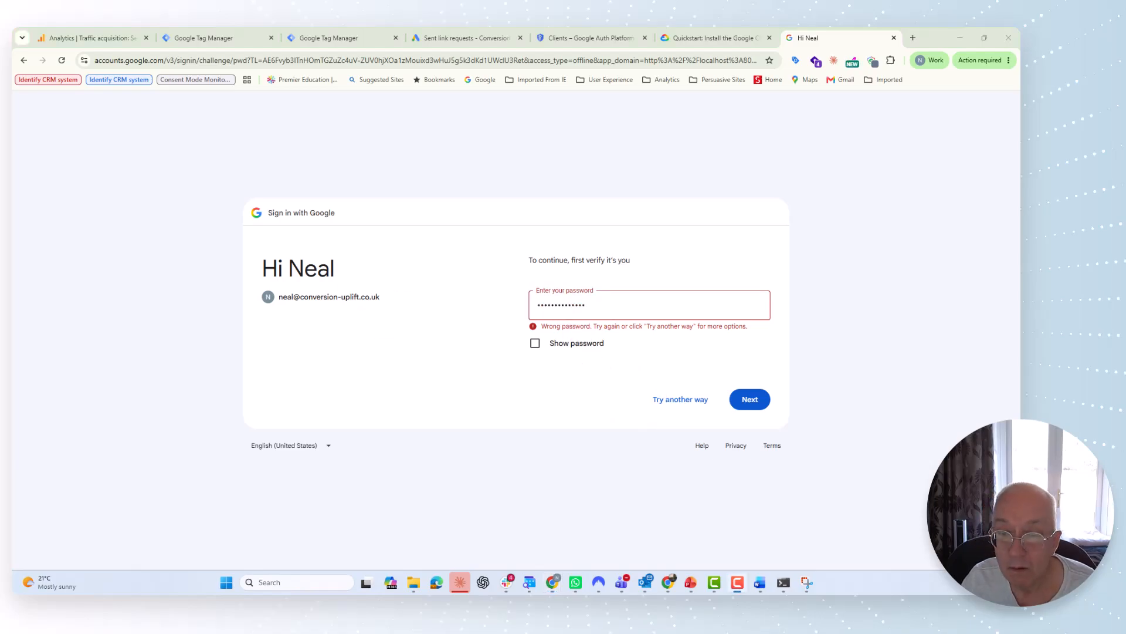
click(751, 399)
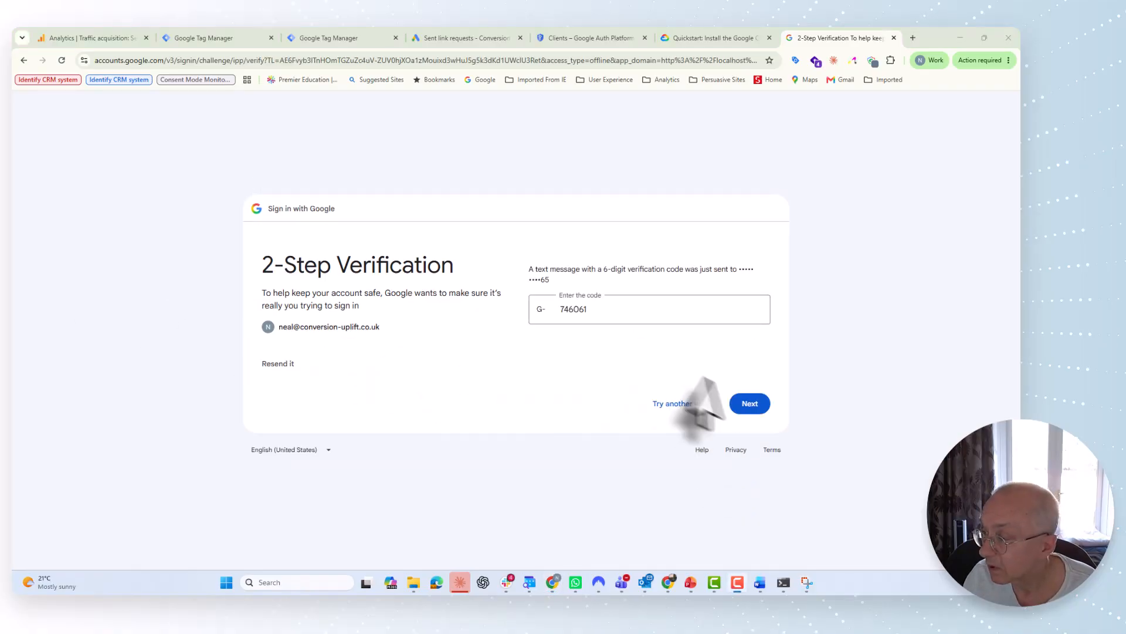
Step: Submit the 2-Step Verification code, allow Google Ads MCP access, then switch to Claude Desktop
click(749, 404)
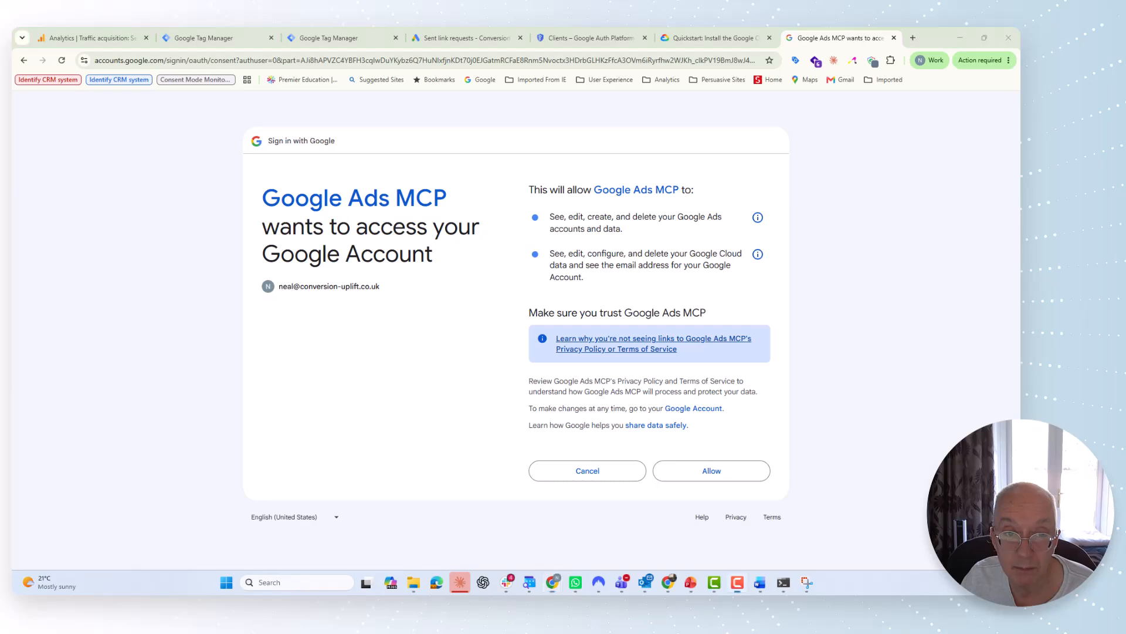
click(692, 478)
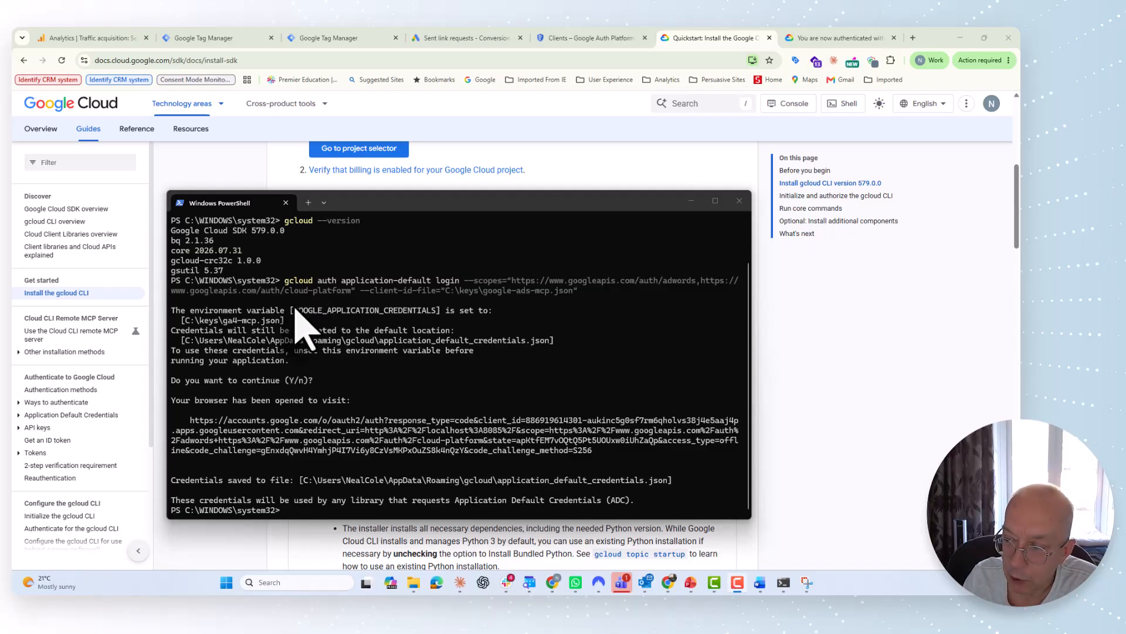
click(460, 582)
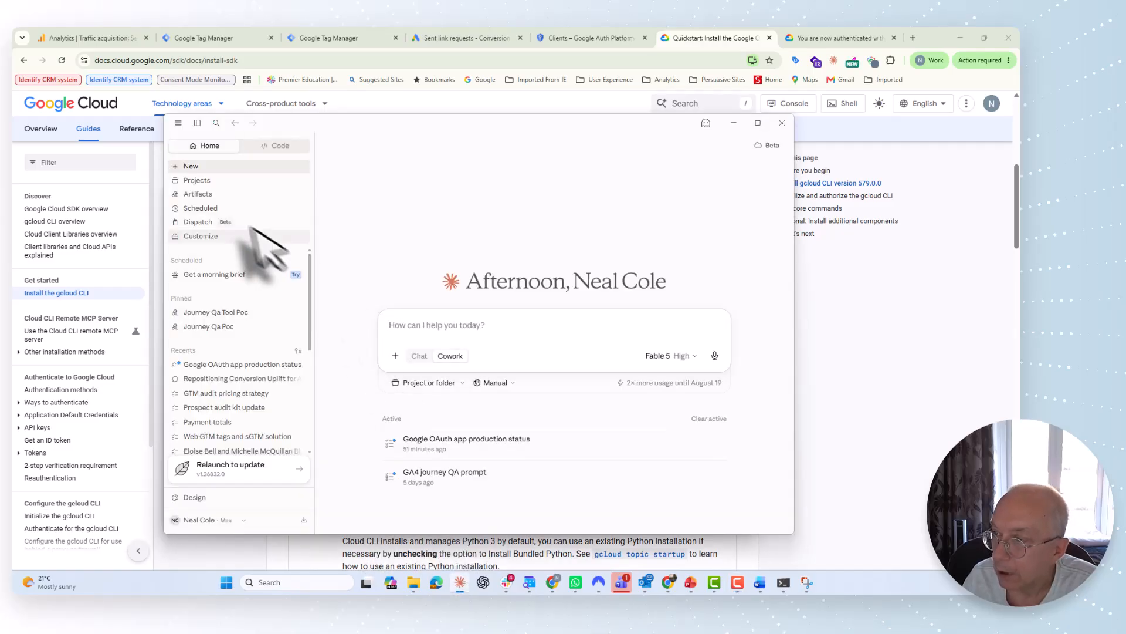
Step: Open Claude Desktop Settings from the menu and go to the Developer section
click(177, 122)
mouse_move(187, 153)
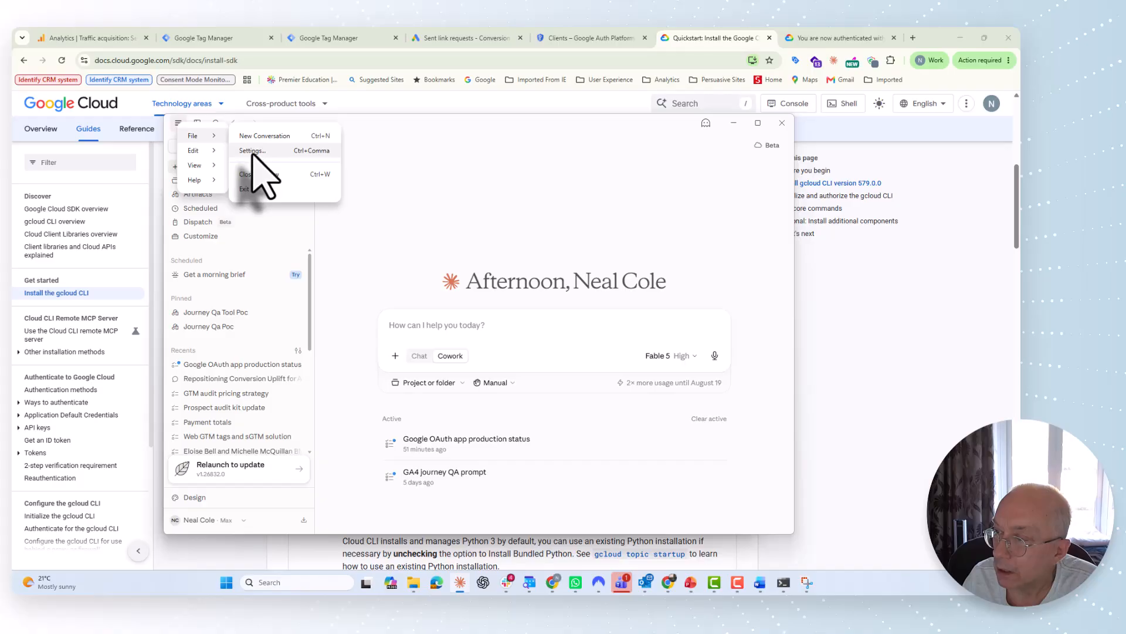
click(252, 152)
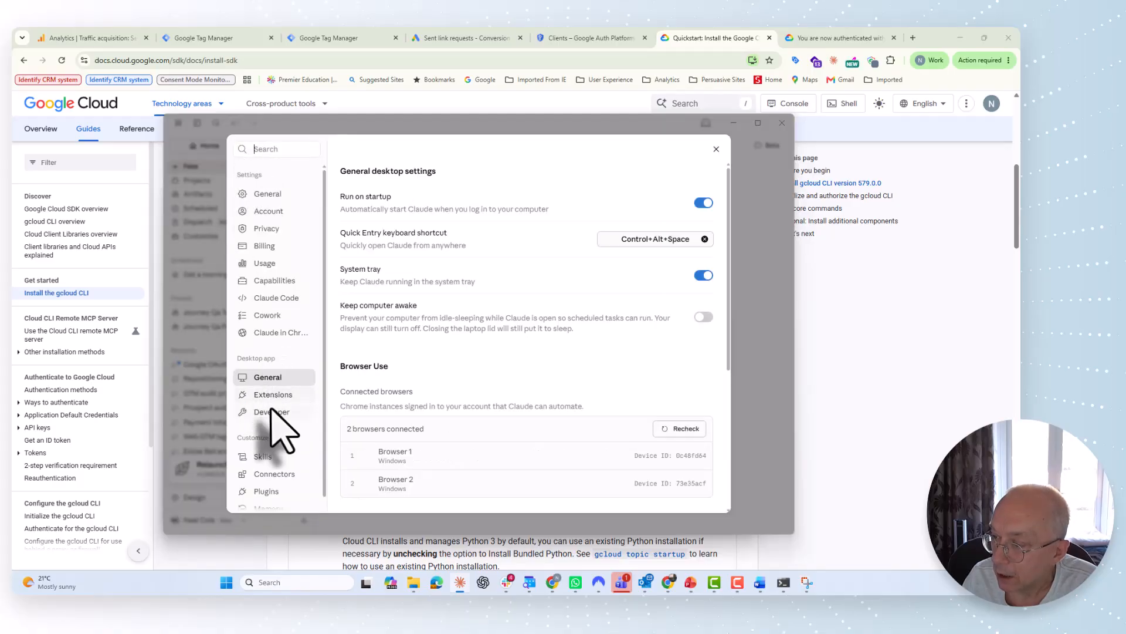
click(272, 411)
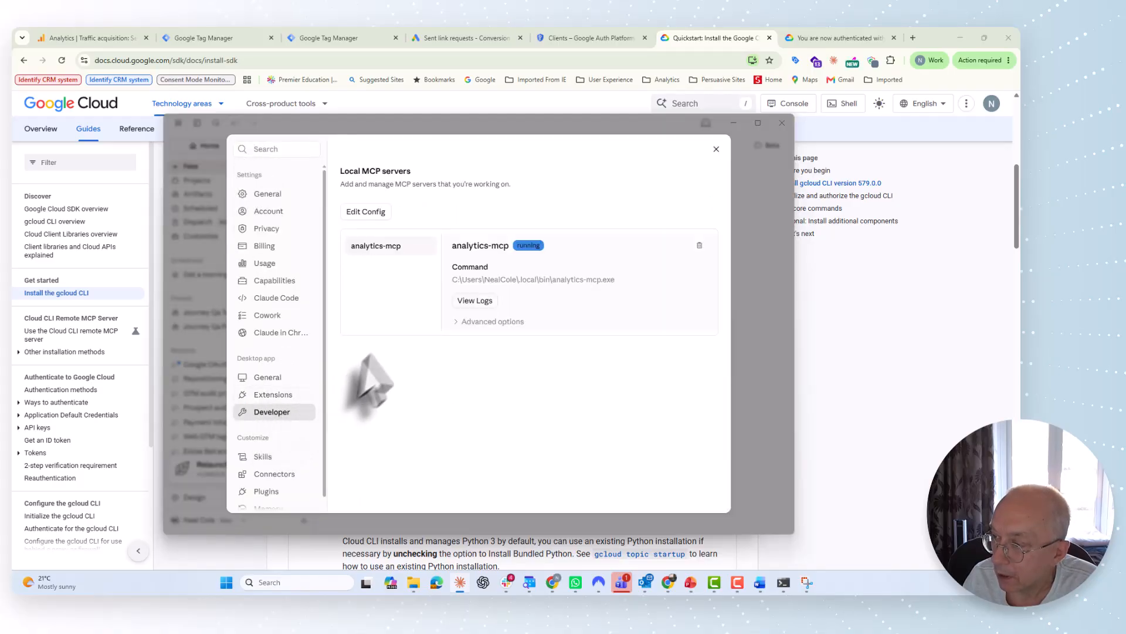
Step: Open claude_desktop_config.json, select and copy all its JSON, then close Notepad
click(366, 212)
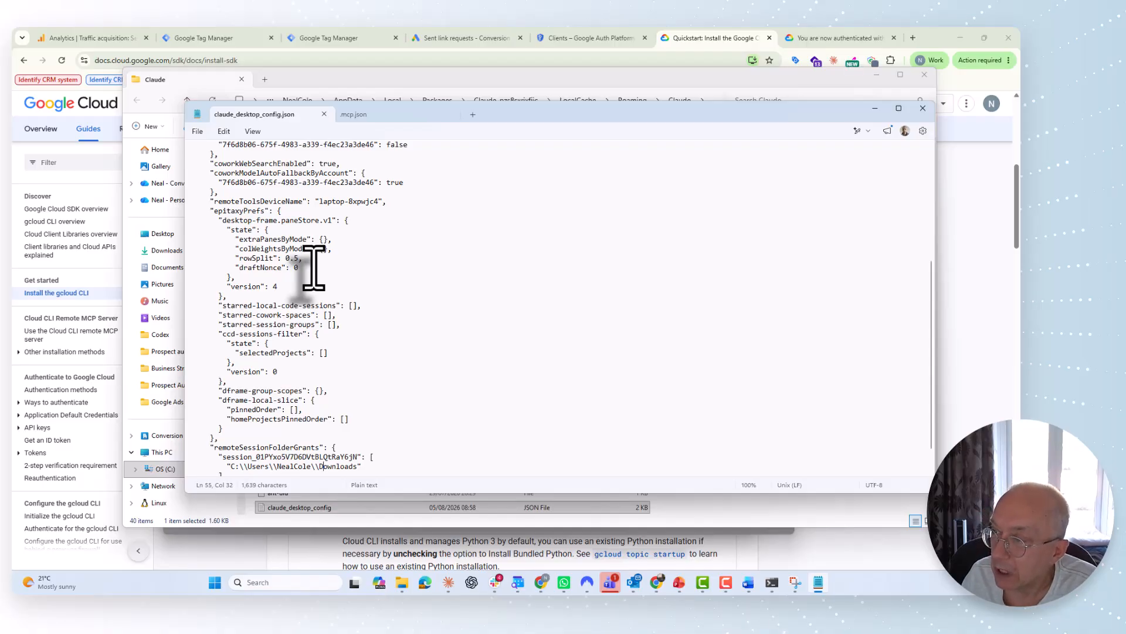
scroll(314, 267, up, 4)
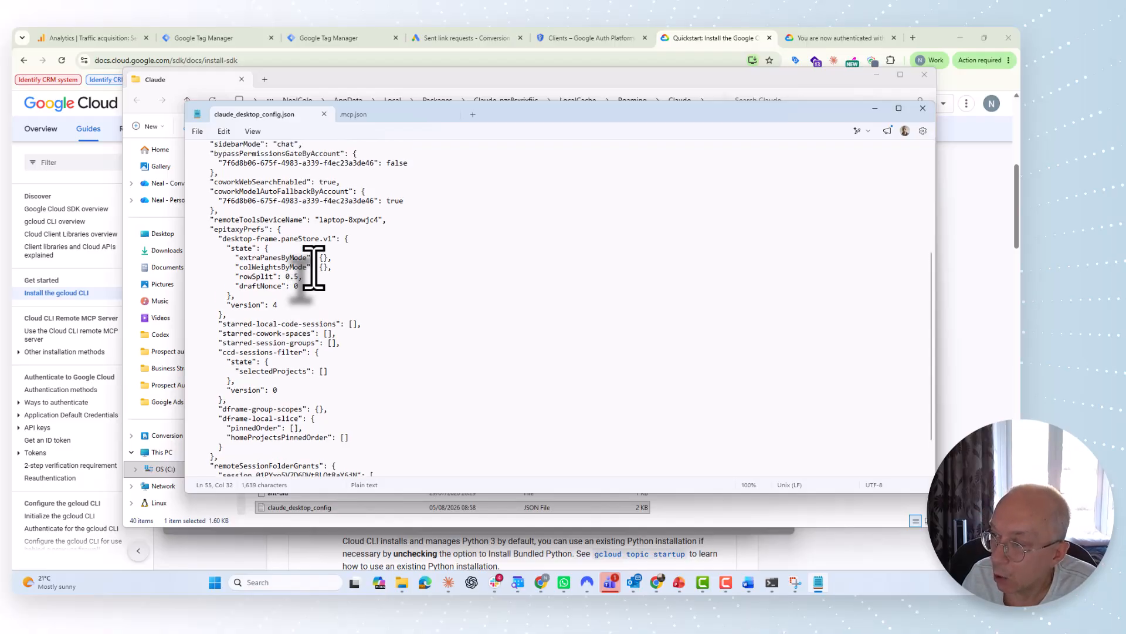
scroll(314, 267, up, 3)
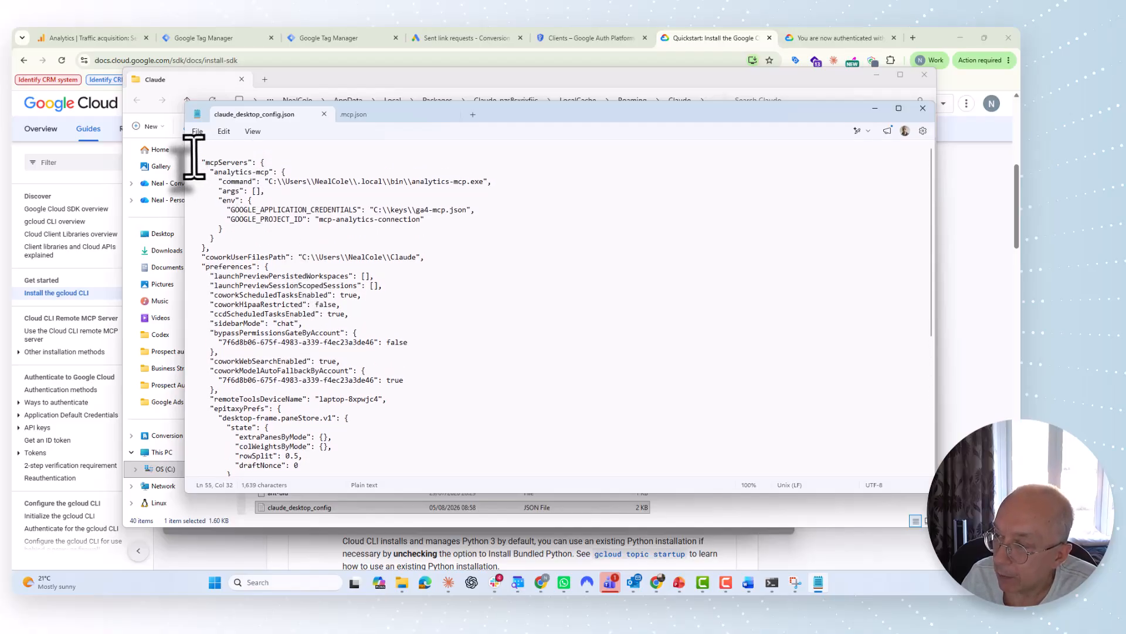
drag(193, 153, 294, 487)
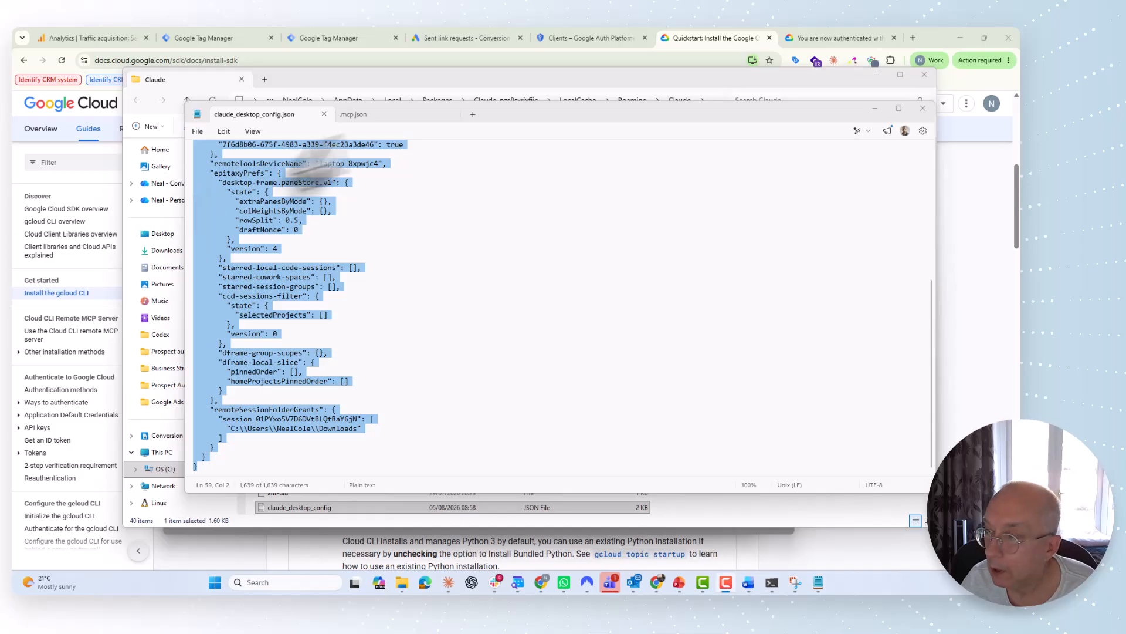
click(921, 109)
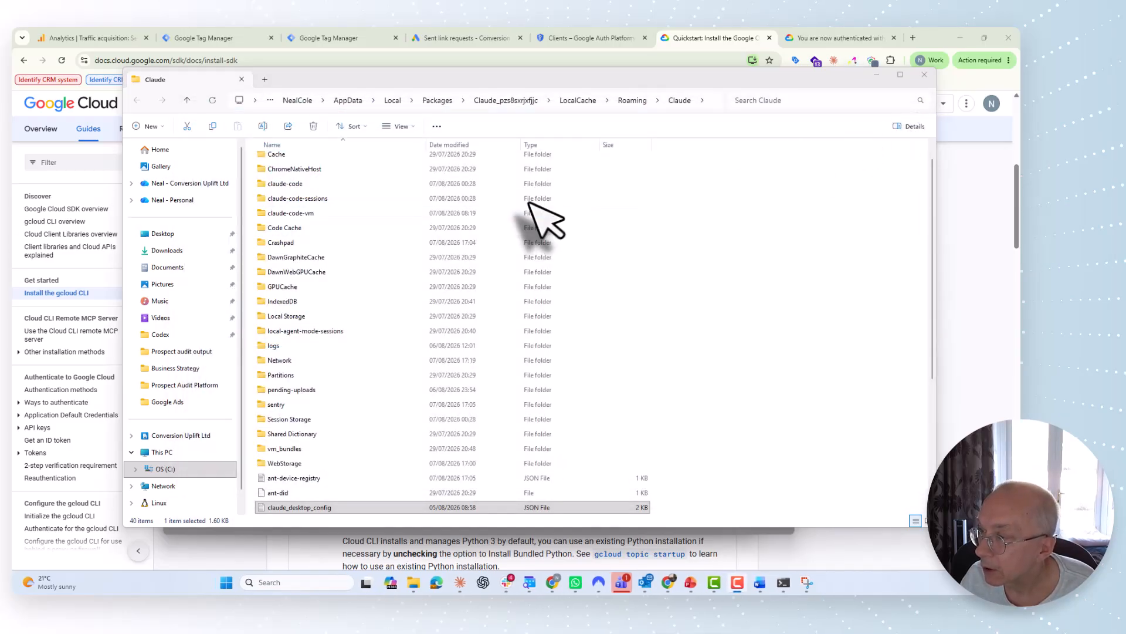
Step: Send Claude the current config JSON, asking it to add a new Google Ads MCP script
click(877, 75)
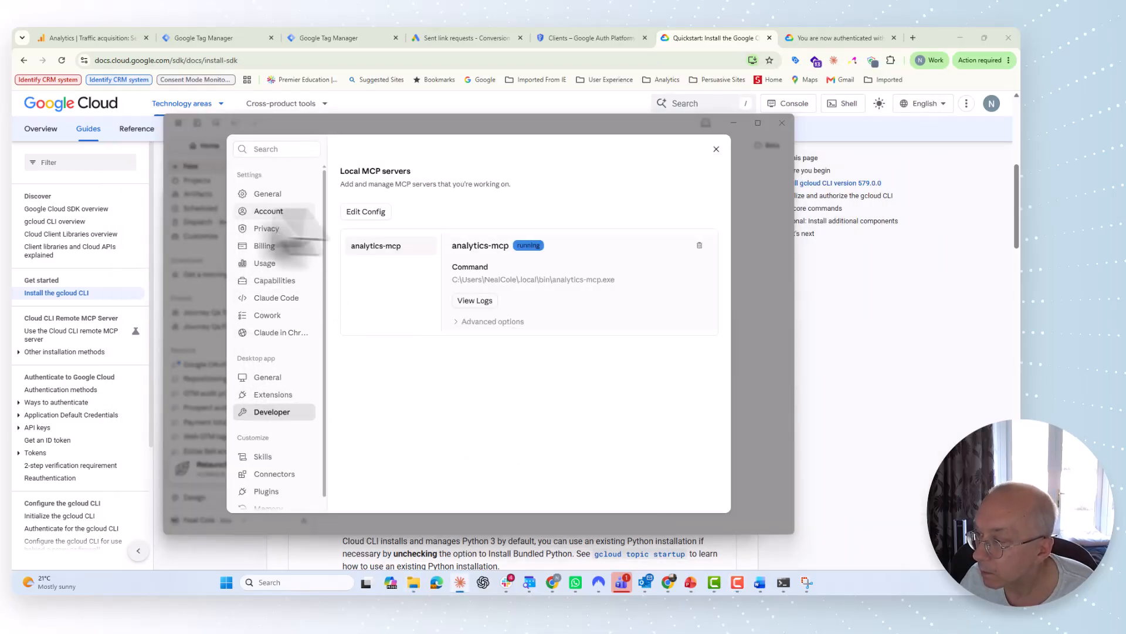
click(717, 149)
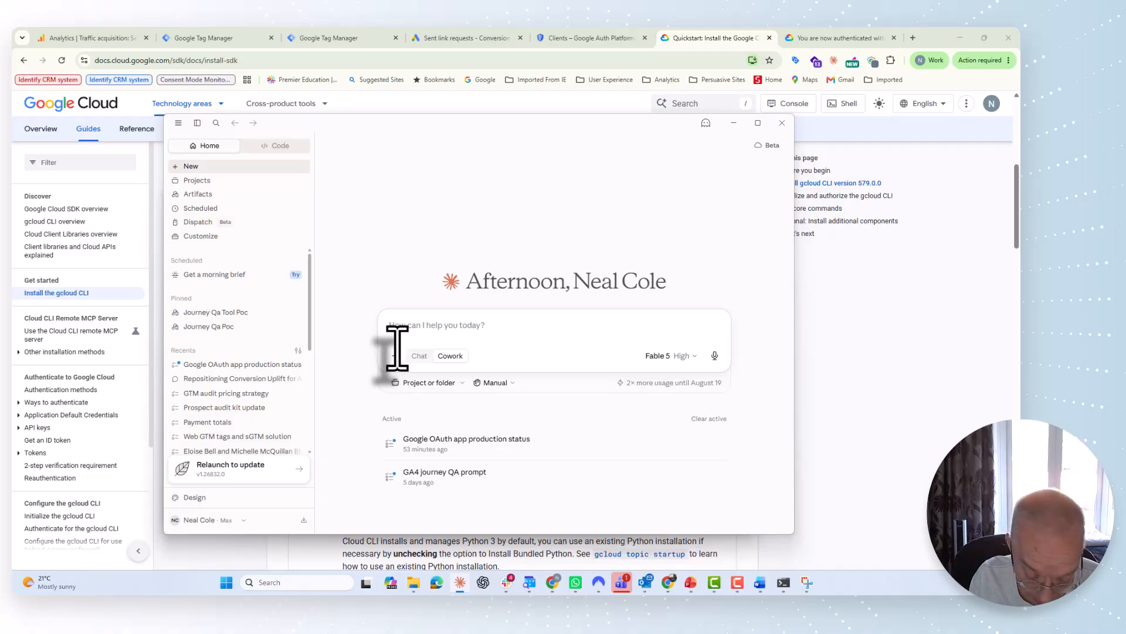
text(This)
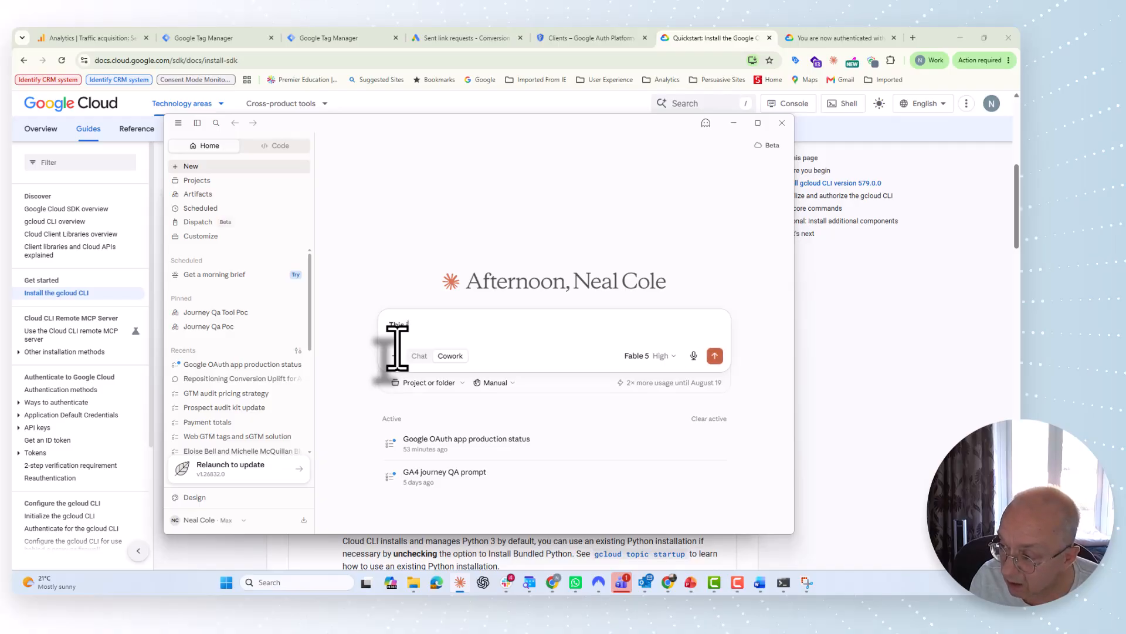
text( is the current )
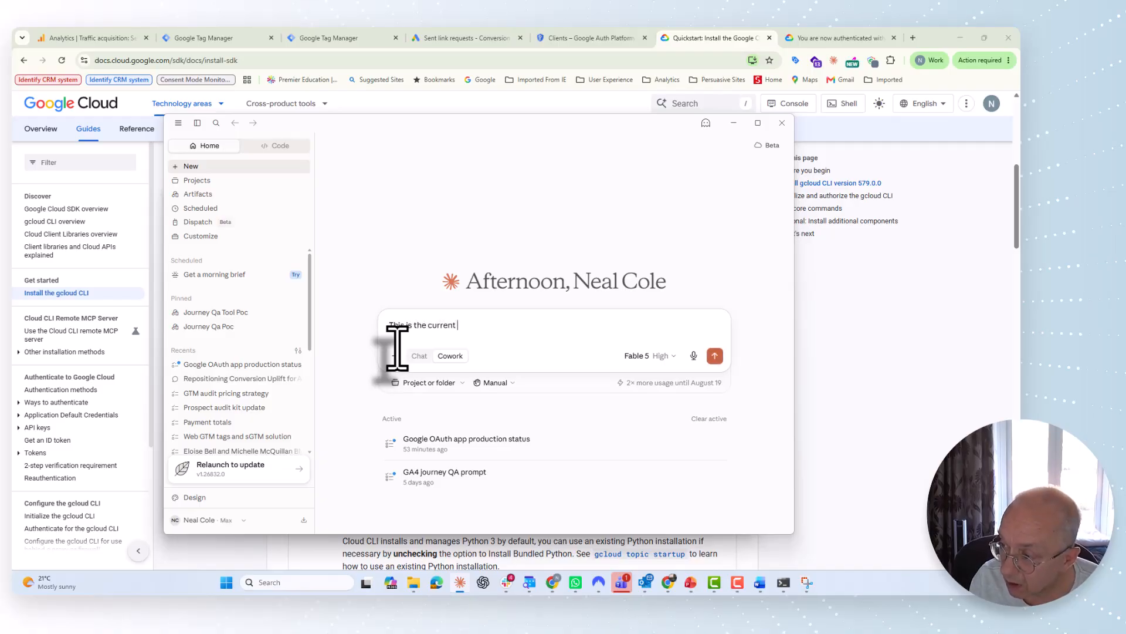
text(Claude)
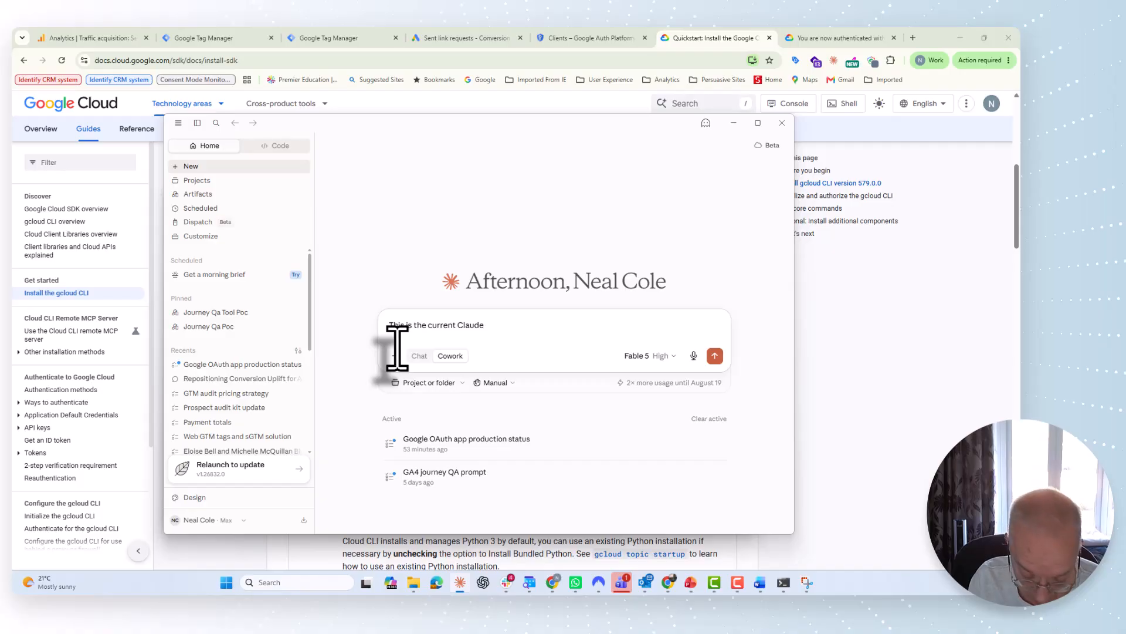
text( Config file)
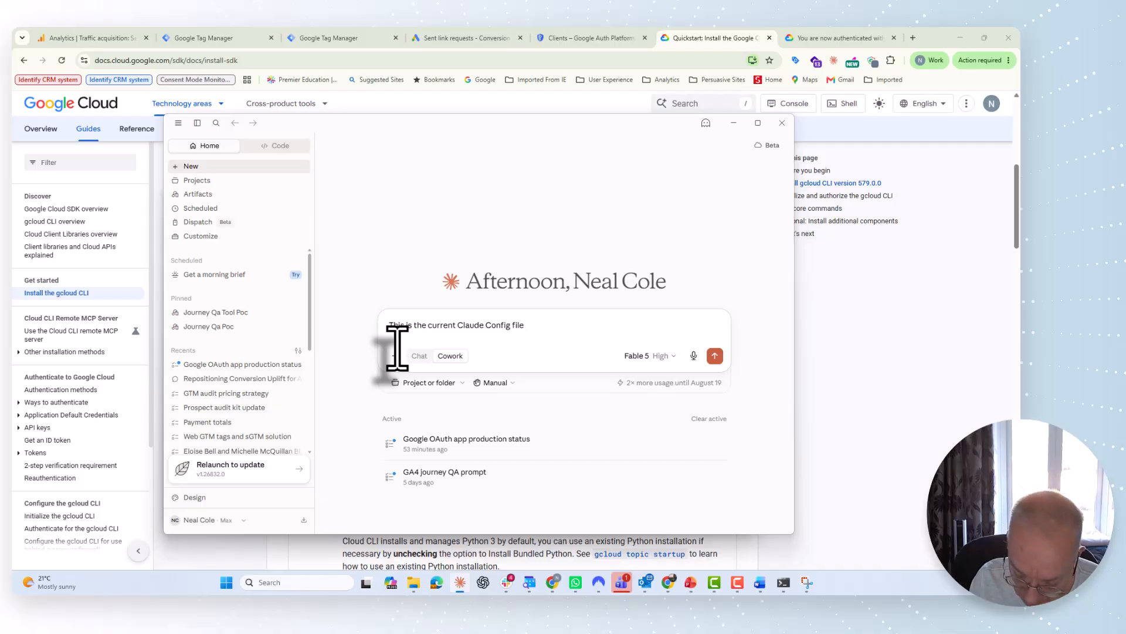
text(- I need)
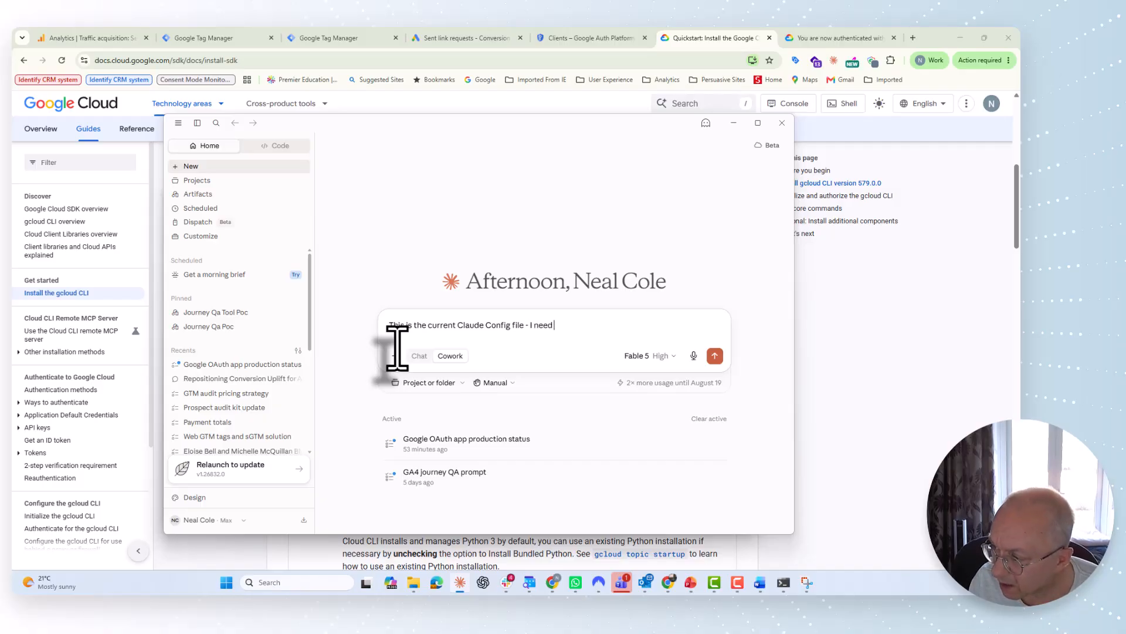
text( to )
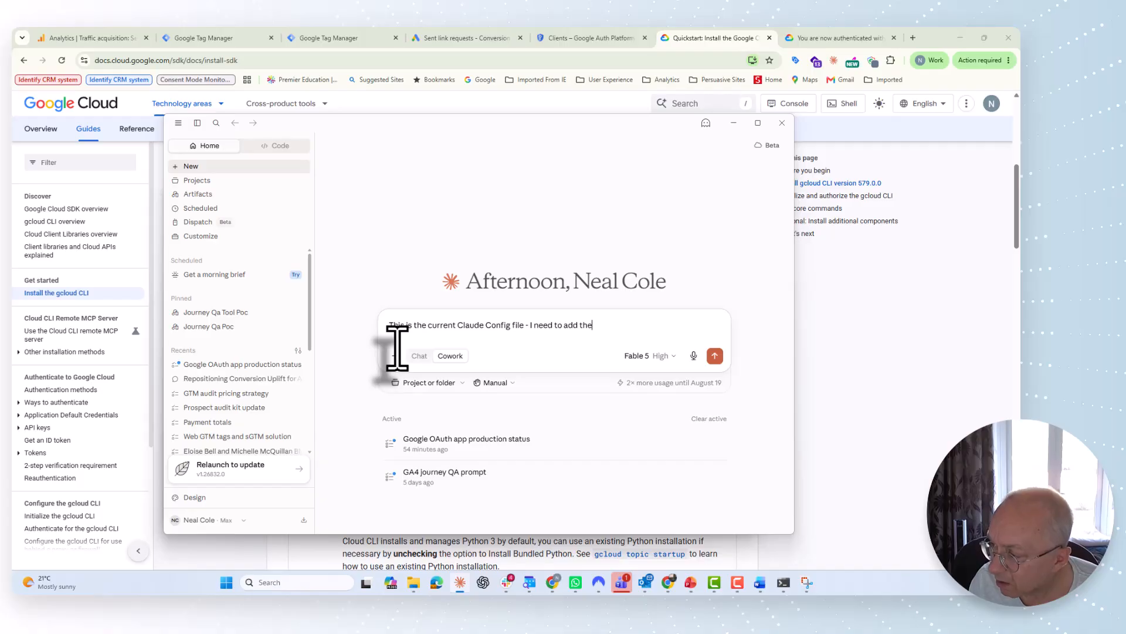
text(add a new)
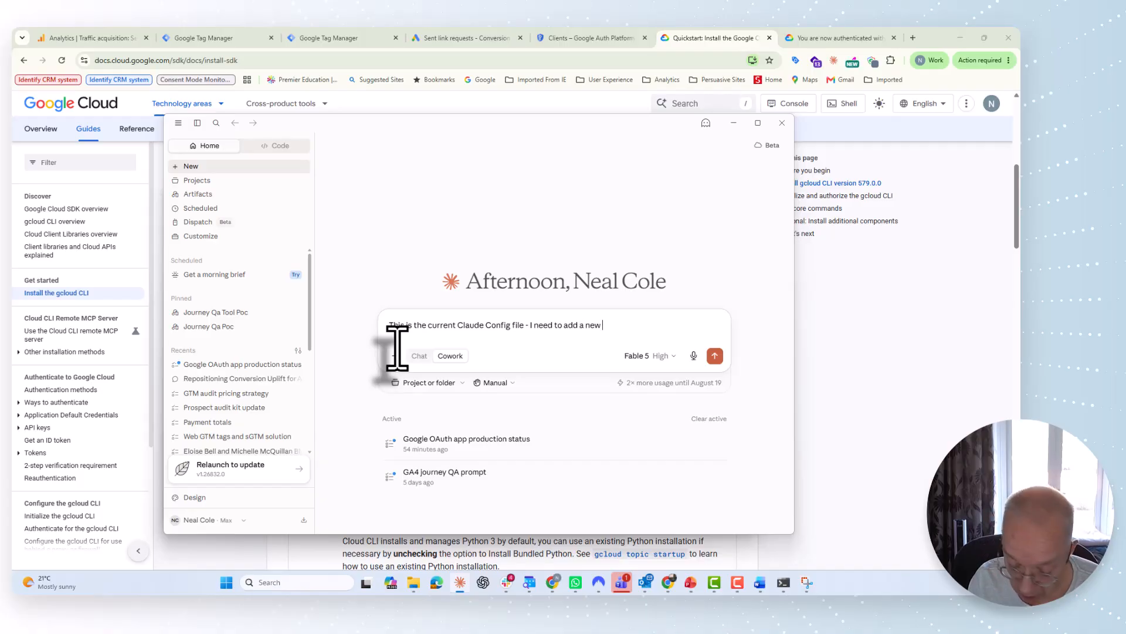
text( Google Ads MCP s)
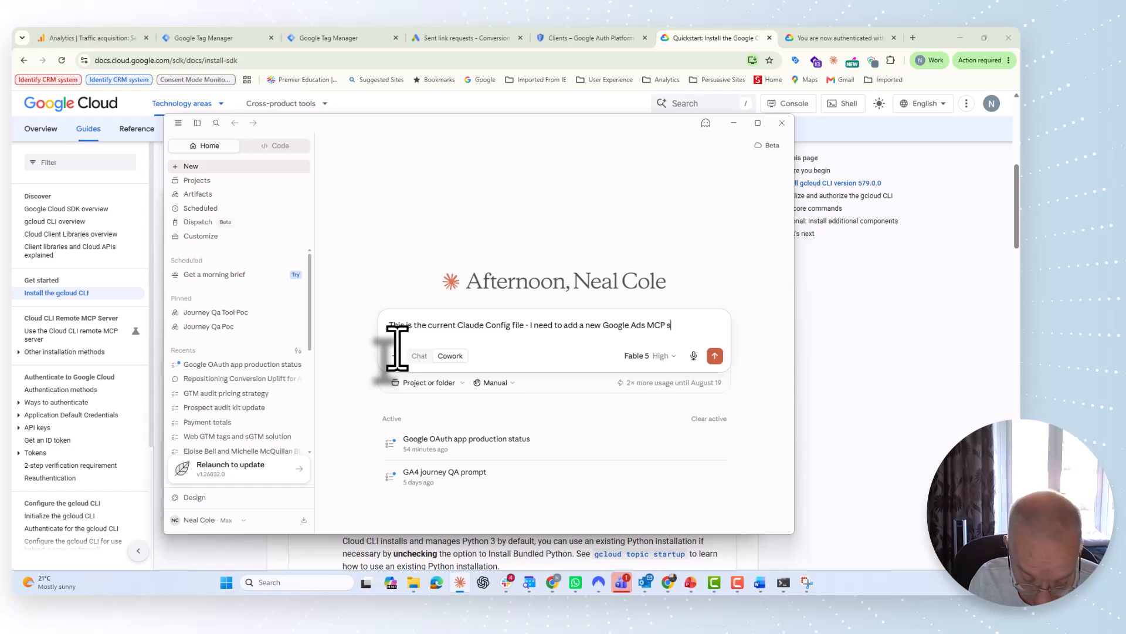
text(cript)
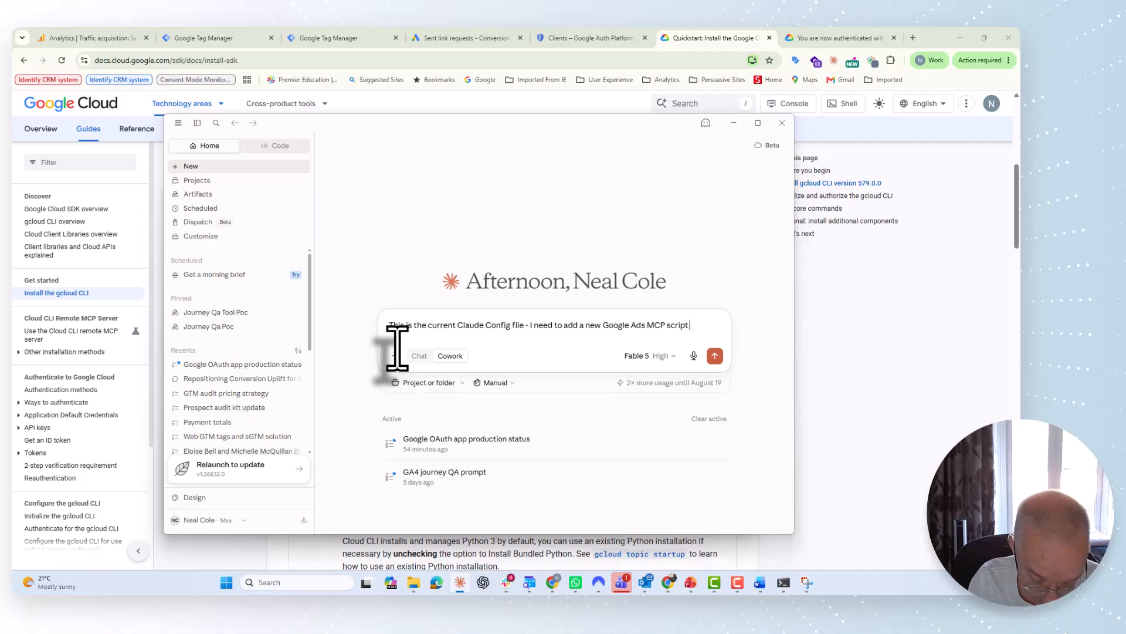
key(ctrl+v)
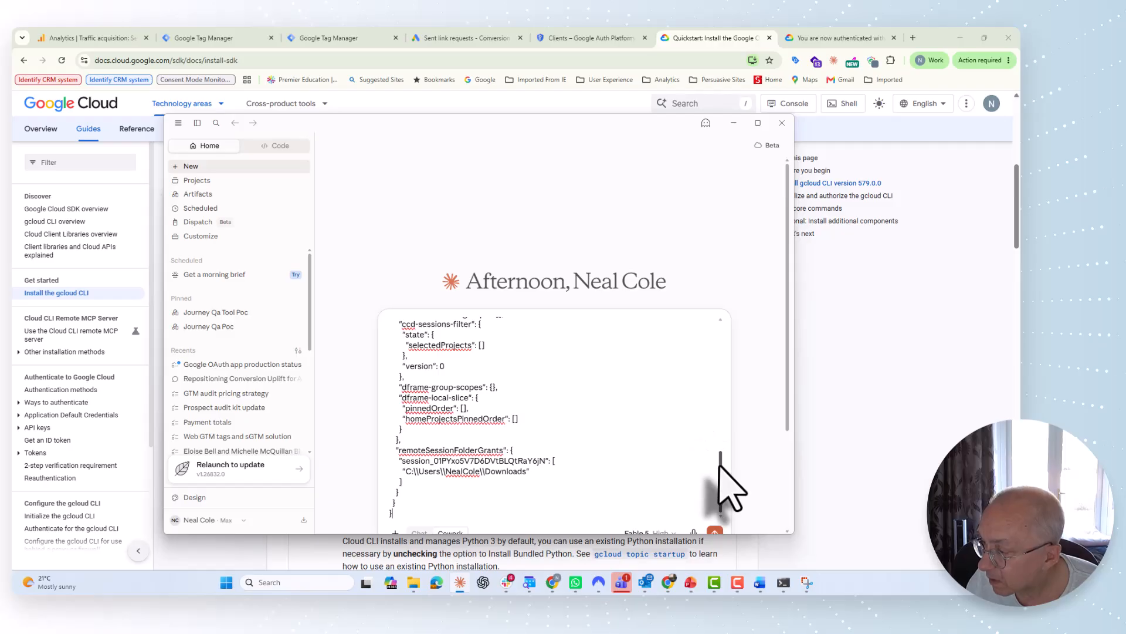
drag(721, 481, 751, 340)
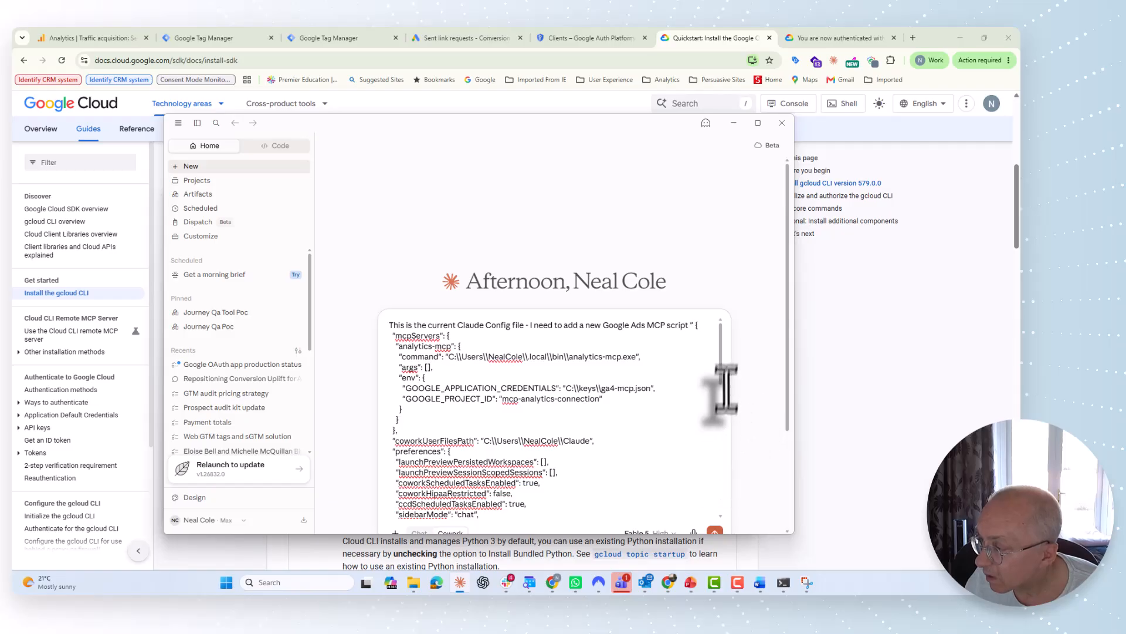
drag(721, 377, 709, 531)
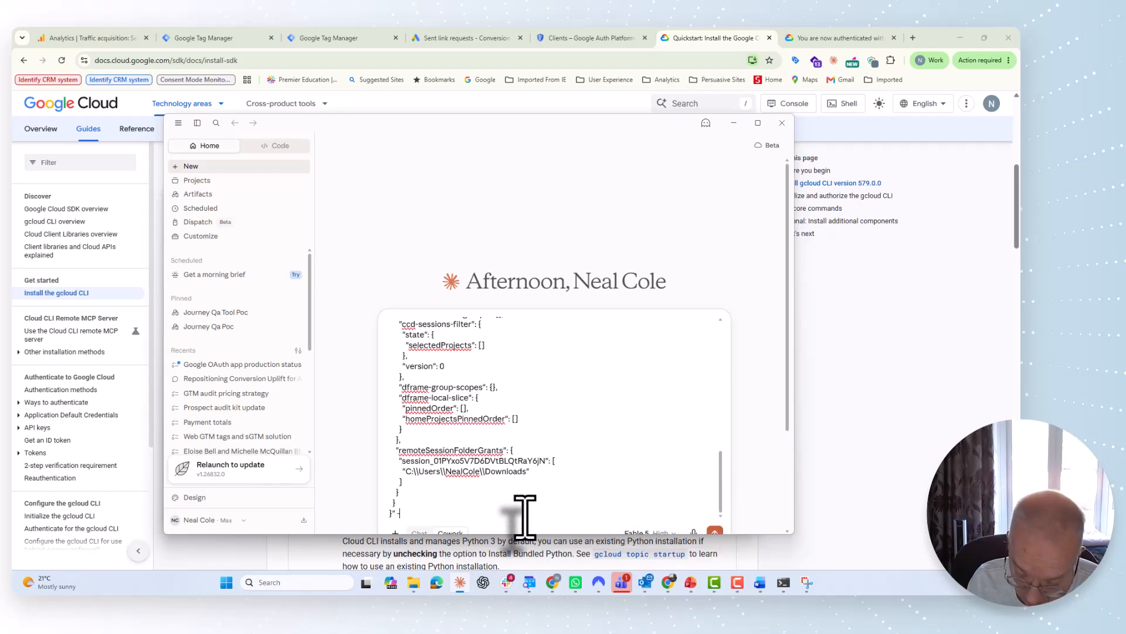
text(This is th)
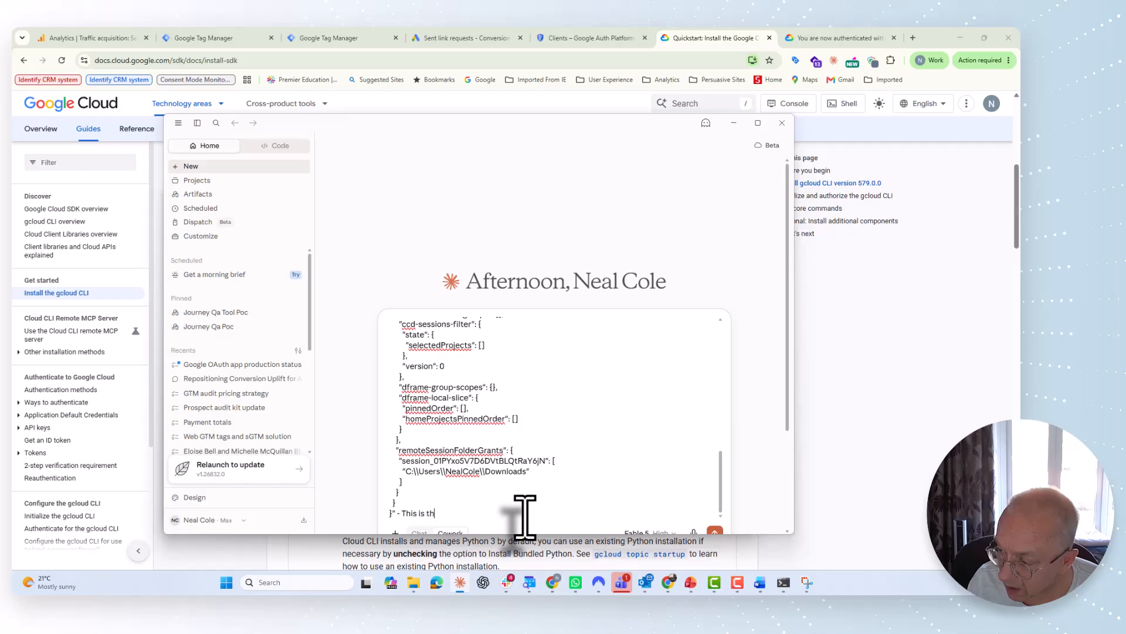
text(e new)
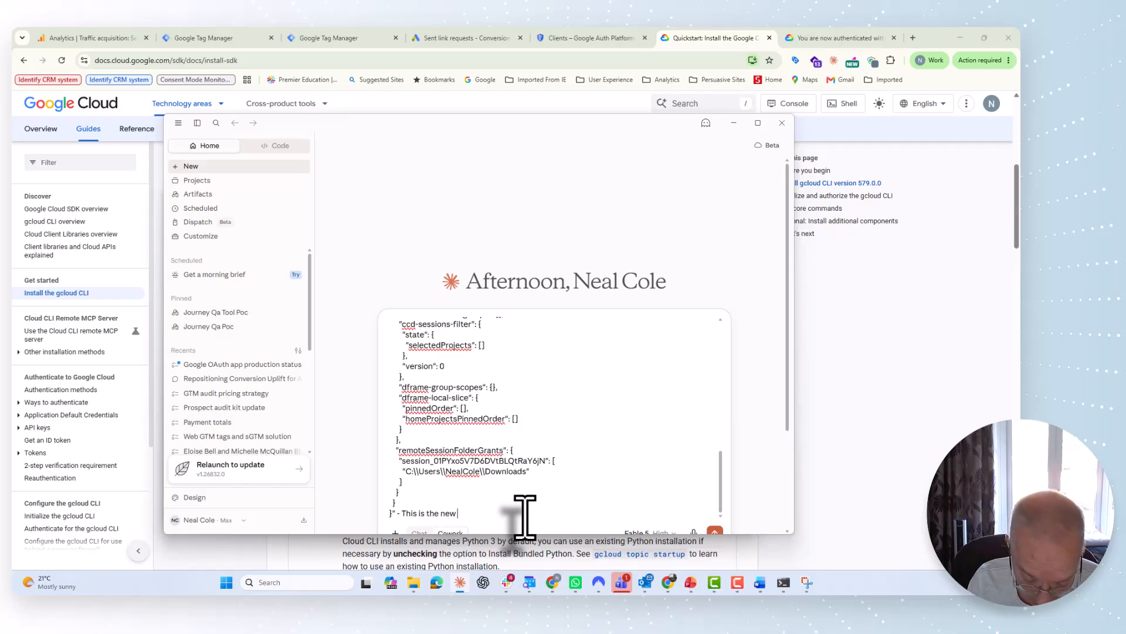
text( Google Ads MCP)
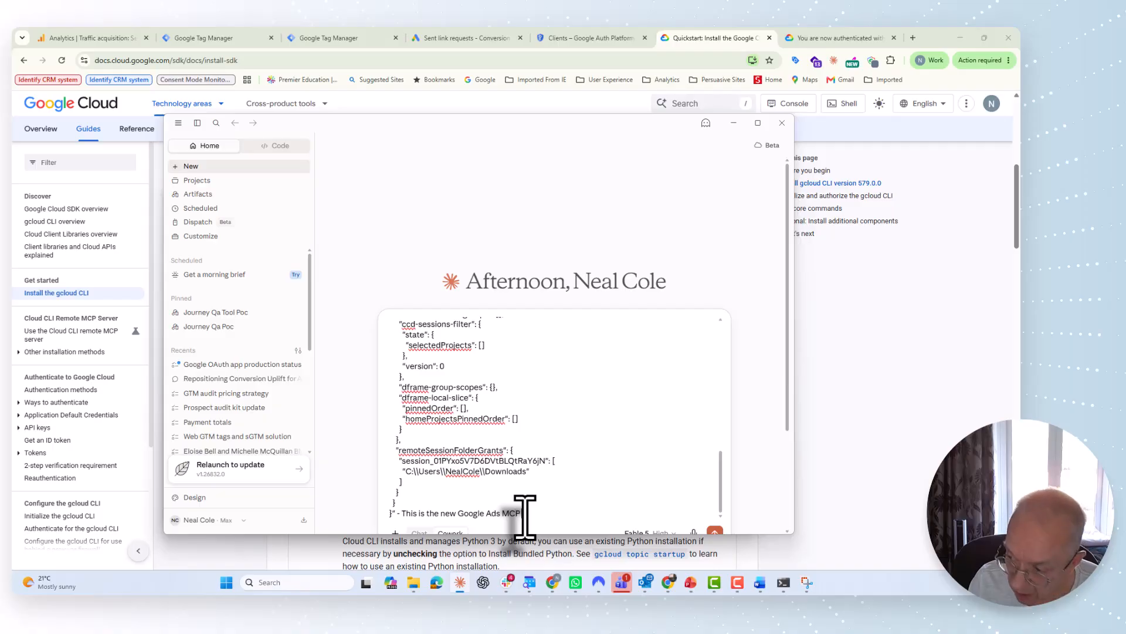
text( scrip)
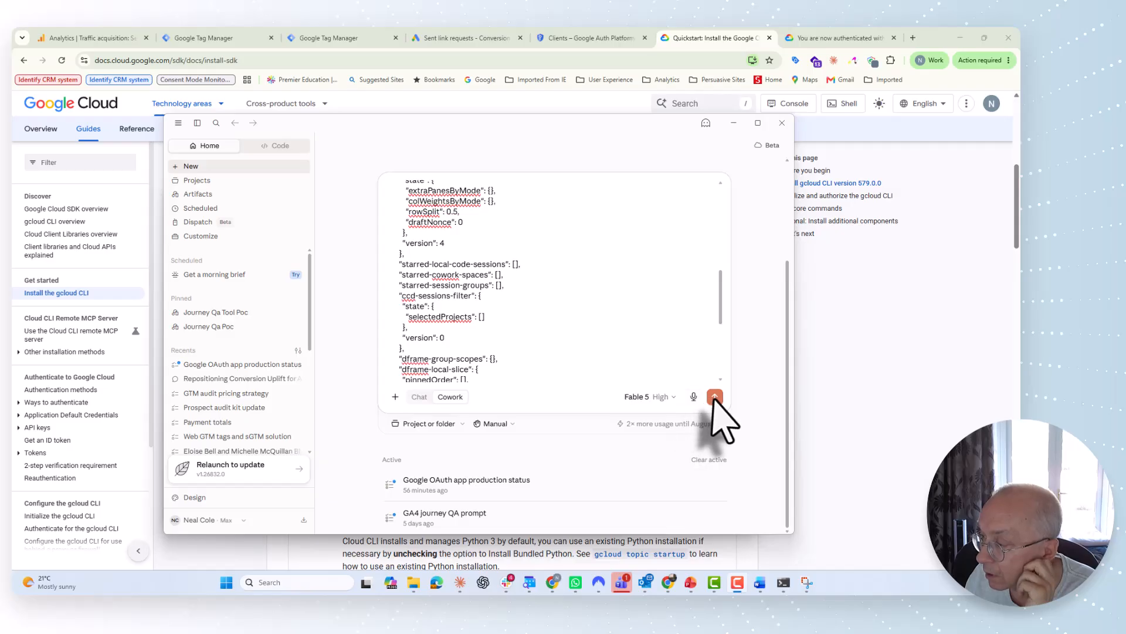
click(715, 396)
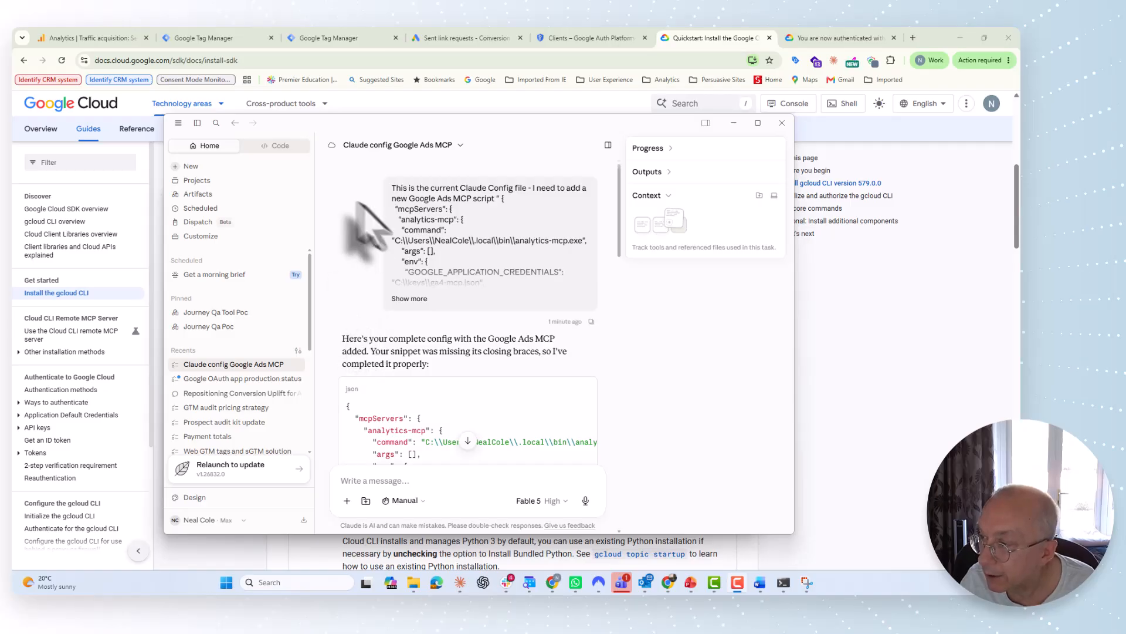
Step: Go back to Developer settings and open the folder containing claude_desktop_config
click(178, 123)
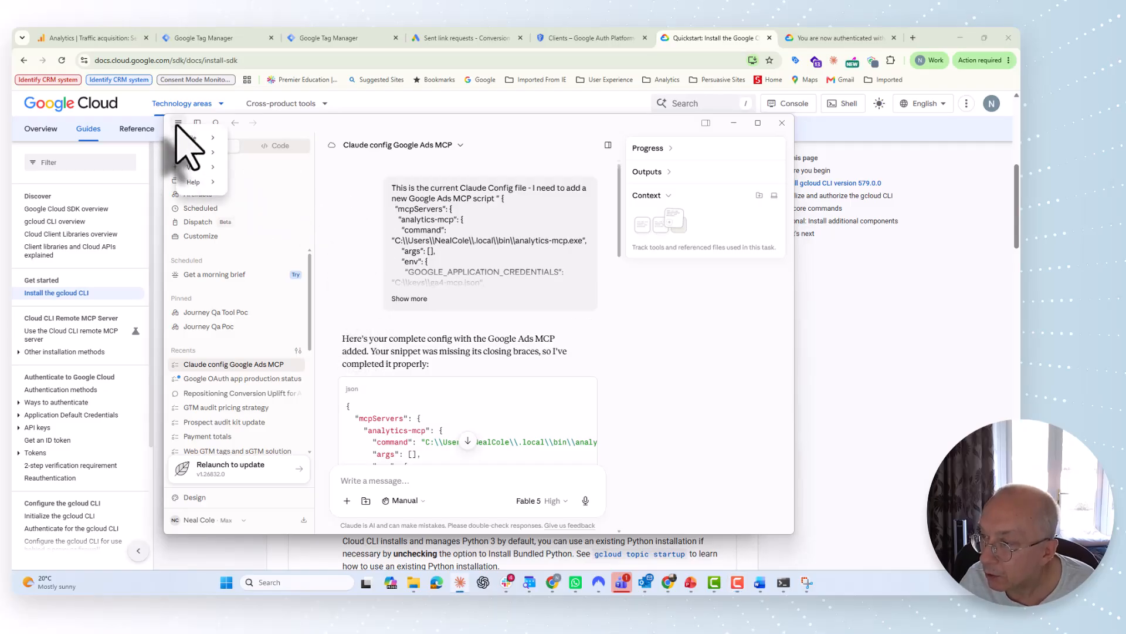
mouse_move(196, 137)
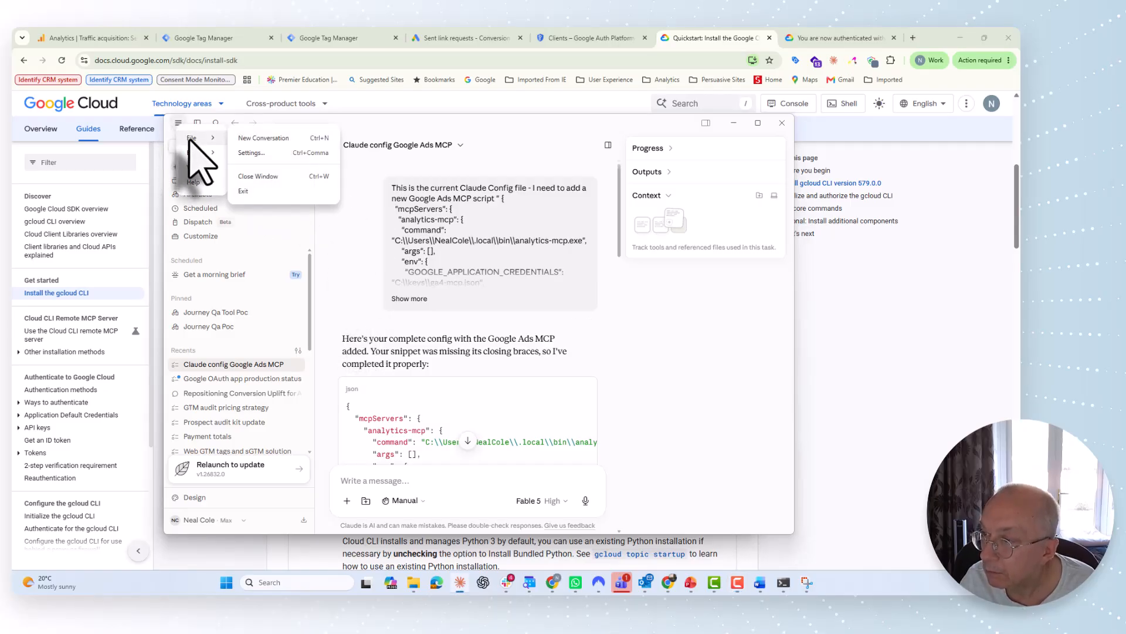
click(252, 154)
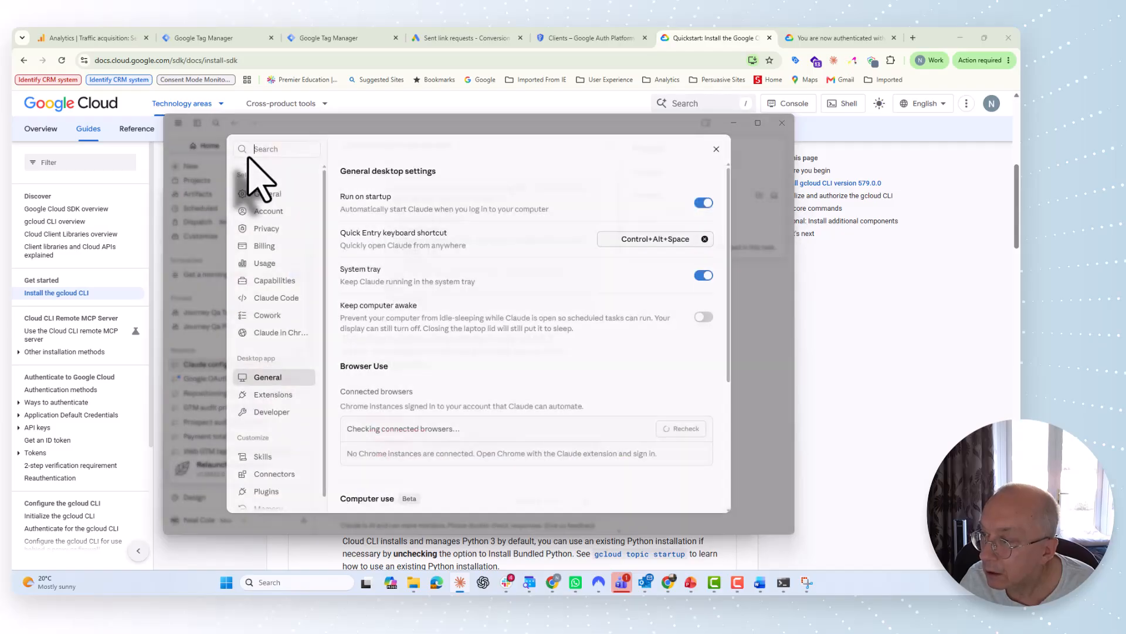
click(271, 412)
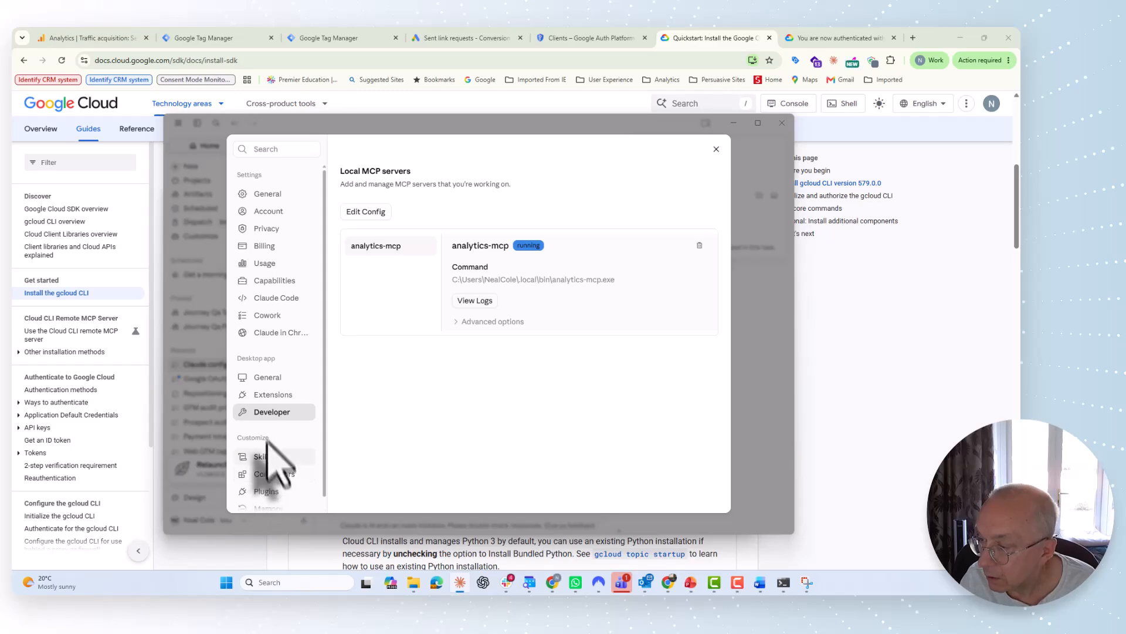
click(370, 215)
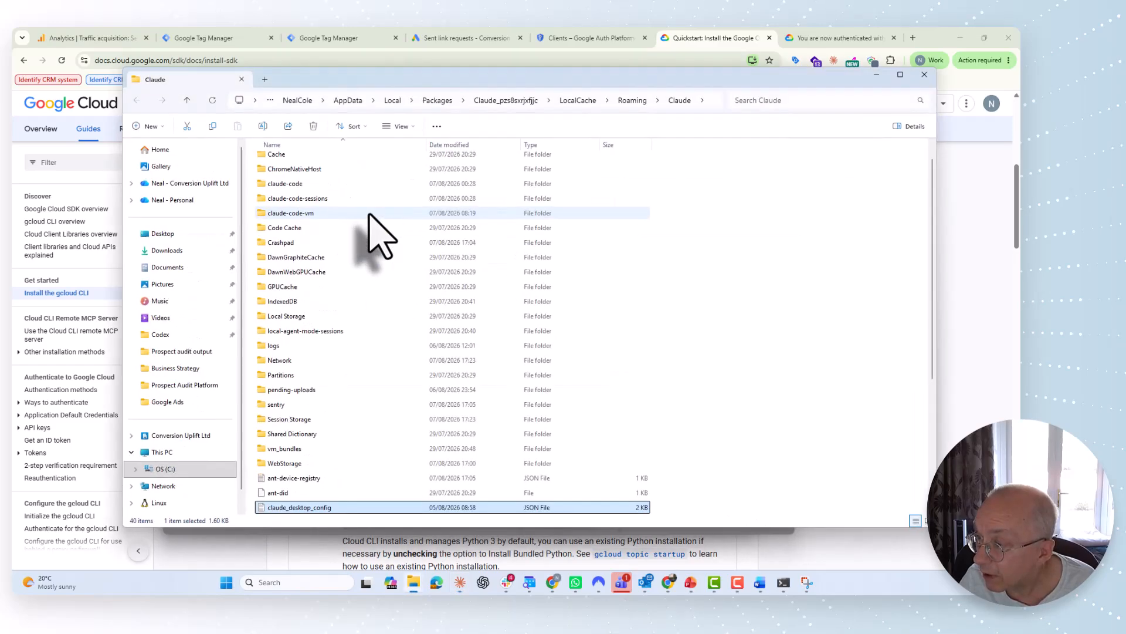
Step: Replace the claude_desktop_config contents in Notepad with the new google-ads JSON
double_click(302, 508)
key(ctrl+a)
key(ctrl+c)
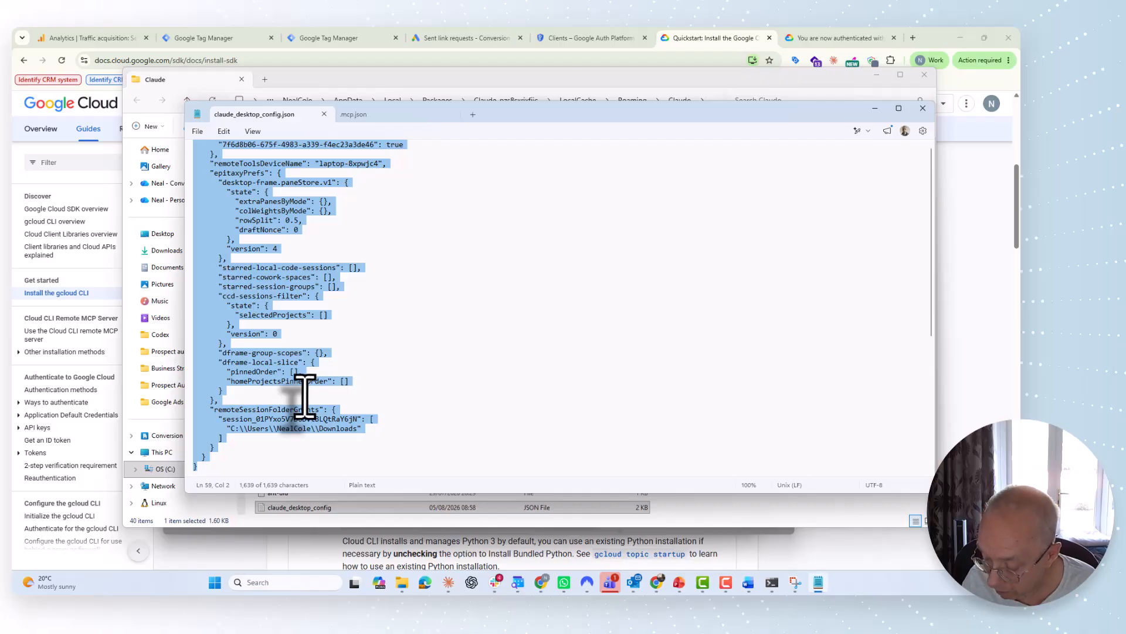
key(Delete)
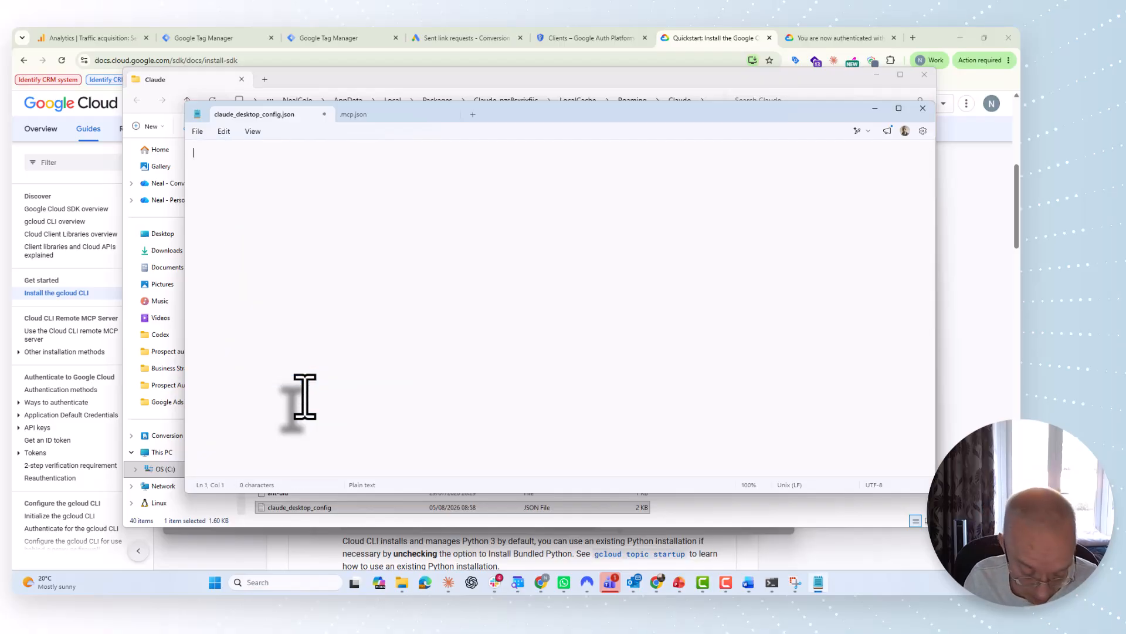
key(ctrl+v)
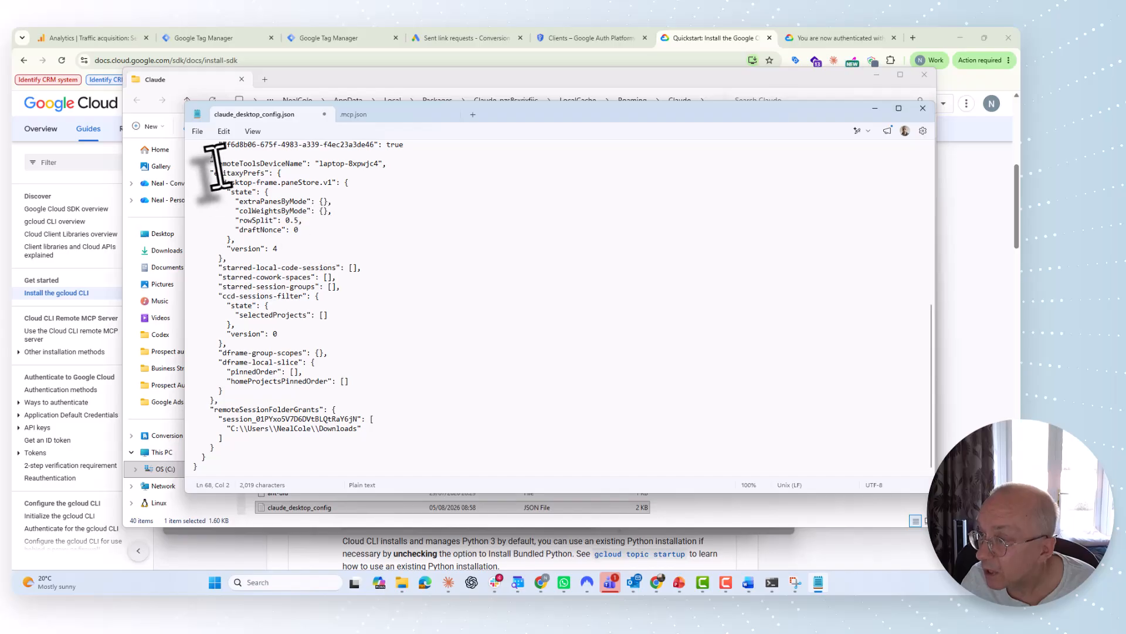
Step: Save and close the config file, then minimize File Explorer
click(198, 131)
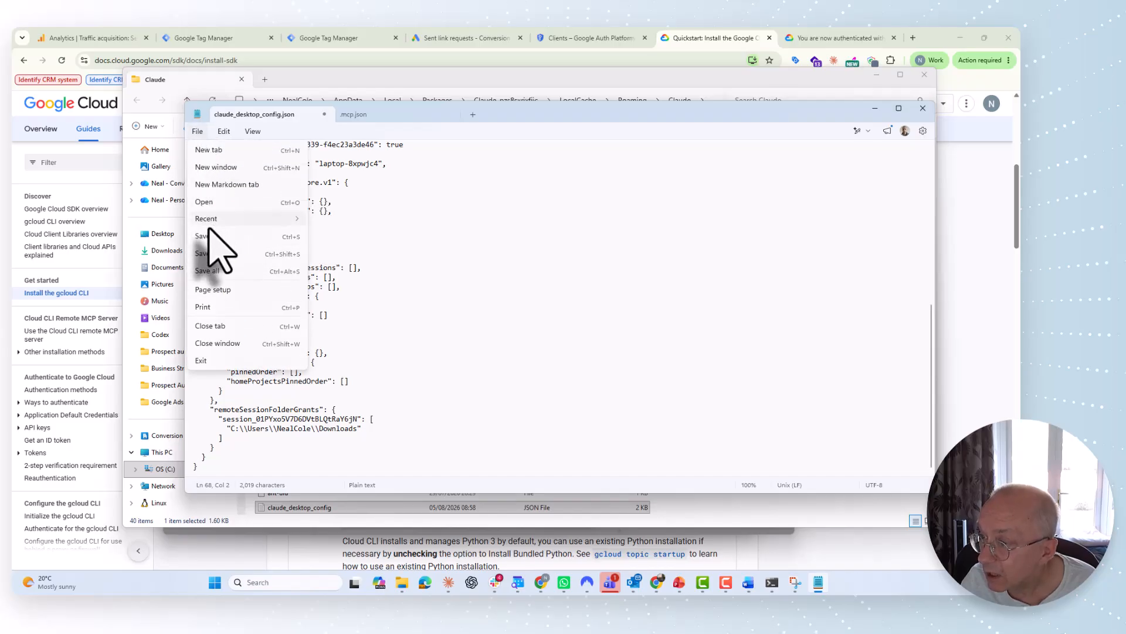
click(210, 236)
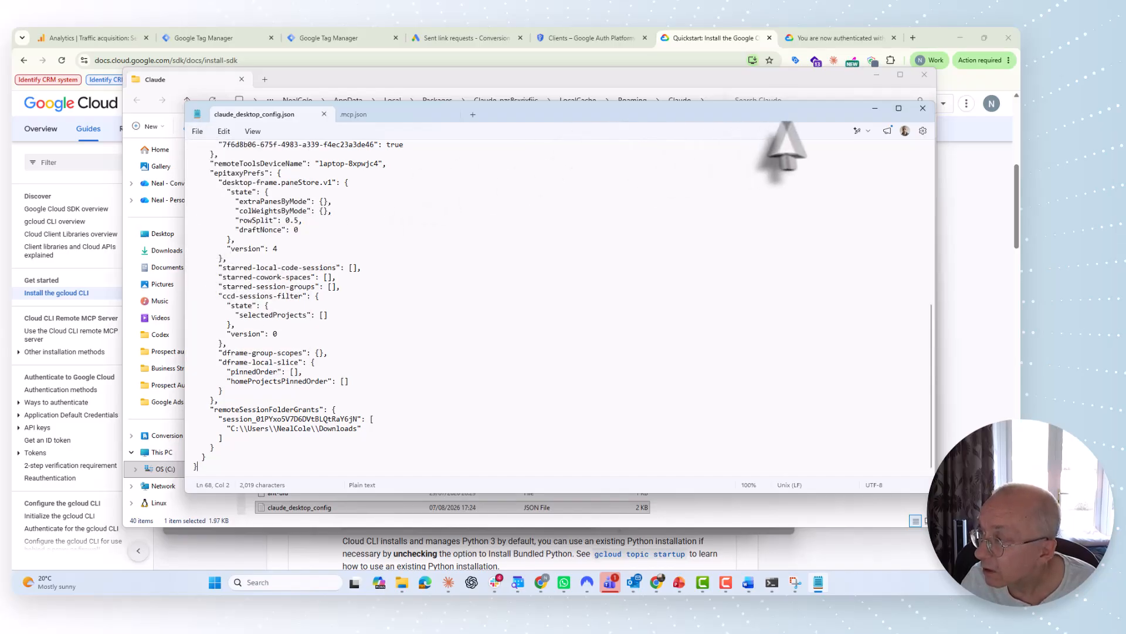
click(923, 109)
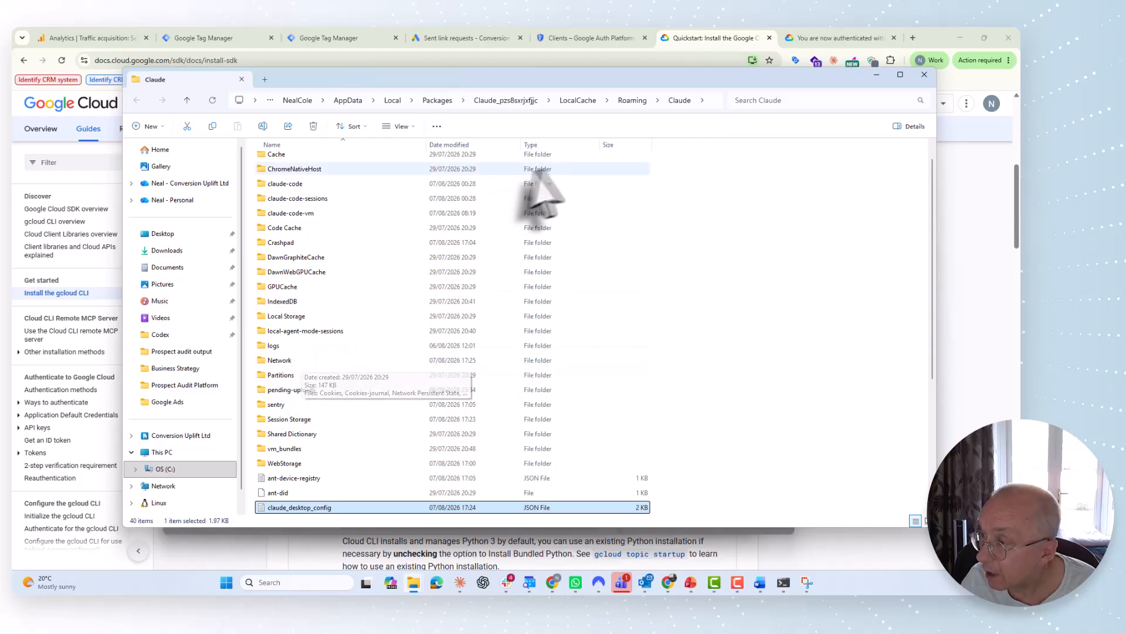
click(876, 75)
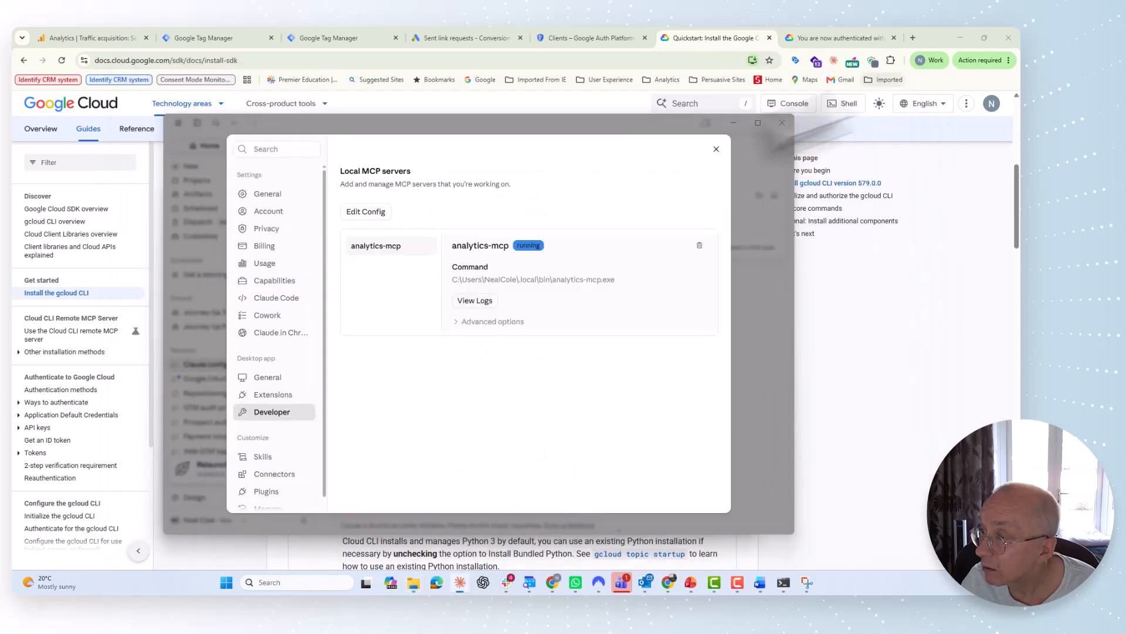
Step: Close Claude's settings and browse the main menu's File options without choosing anything
click(716, 149)
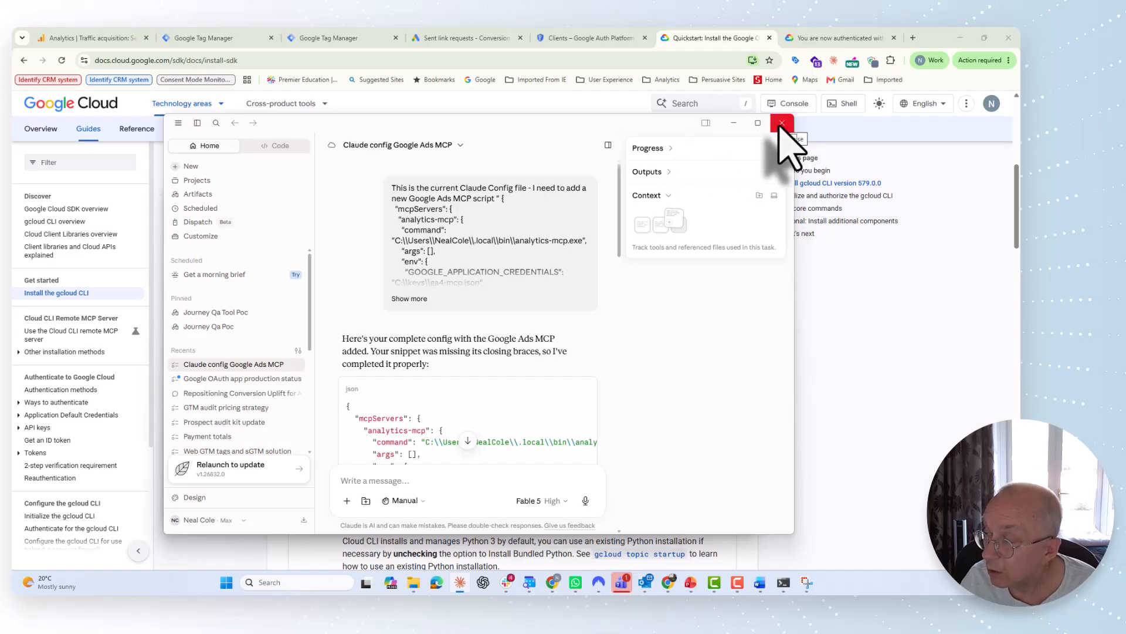
click(178, 123)
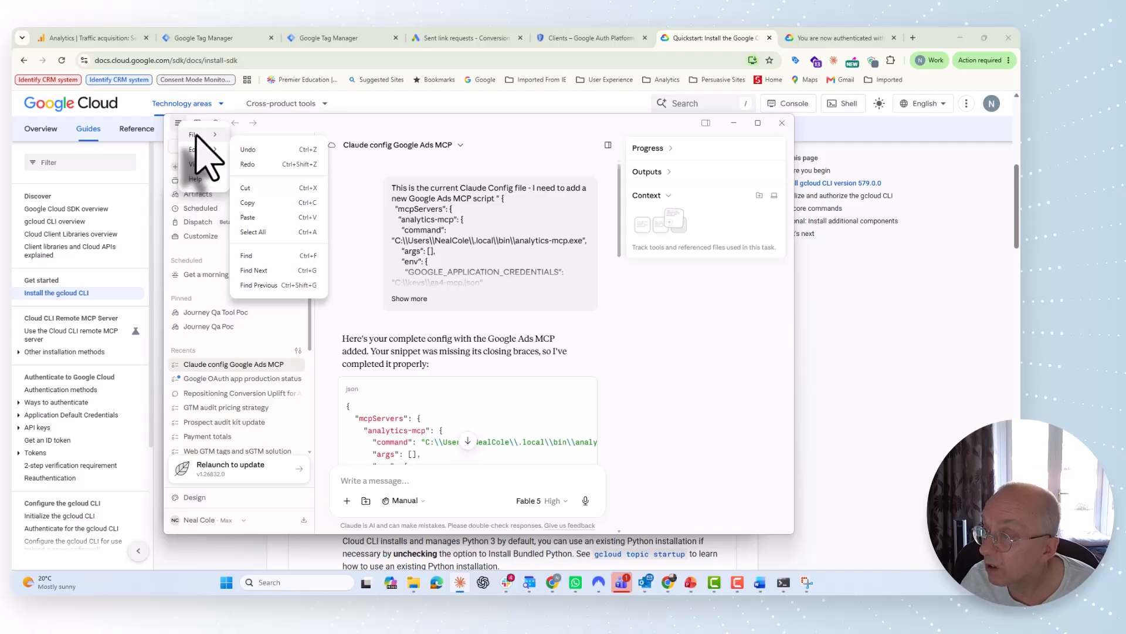
mouse_move(197, 137)
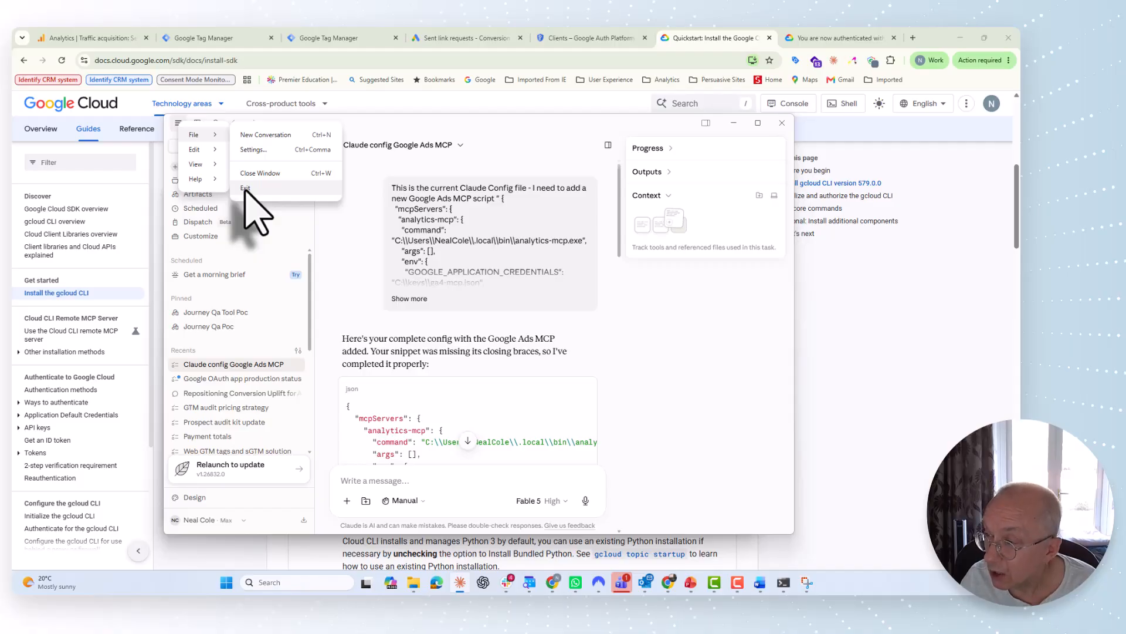
click(280, 235)
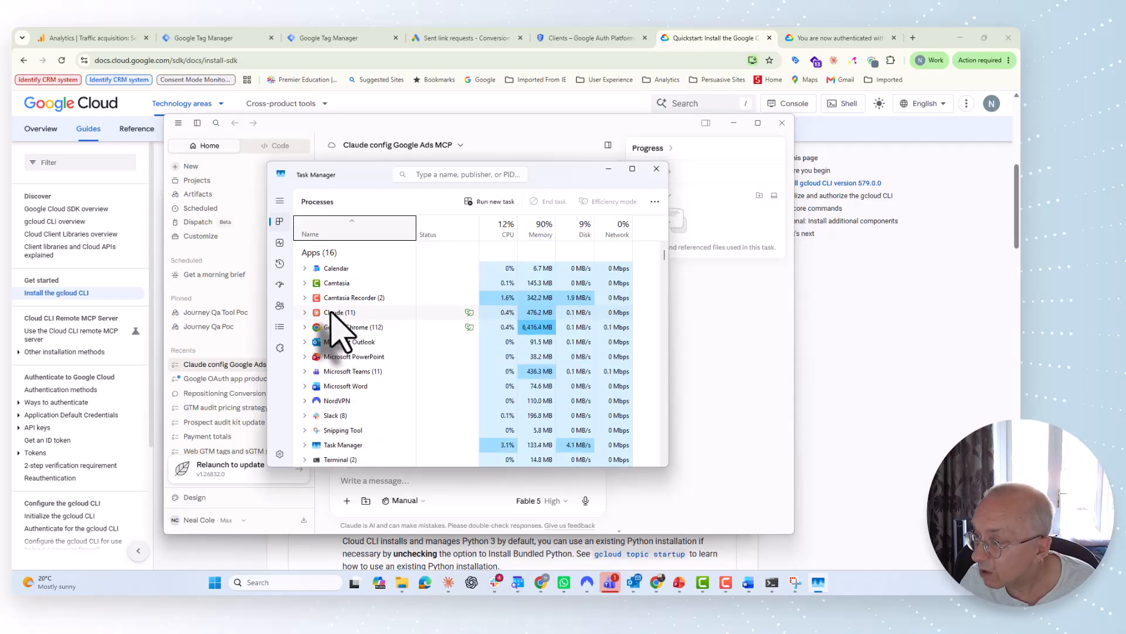
Step: End the Claude task in Task Manager and minimize Task Manager
click(331, 313)
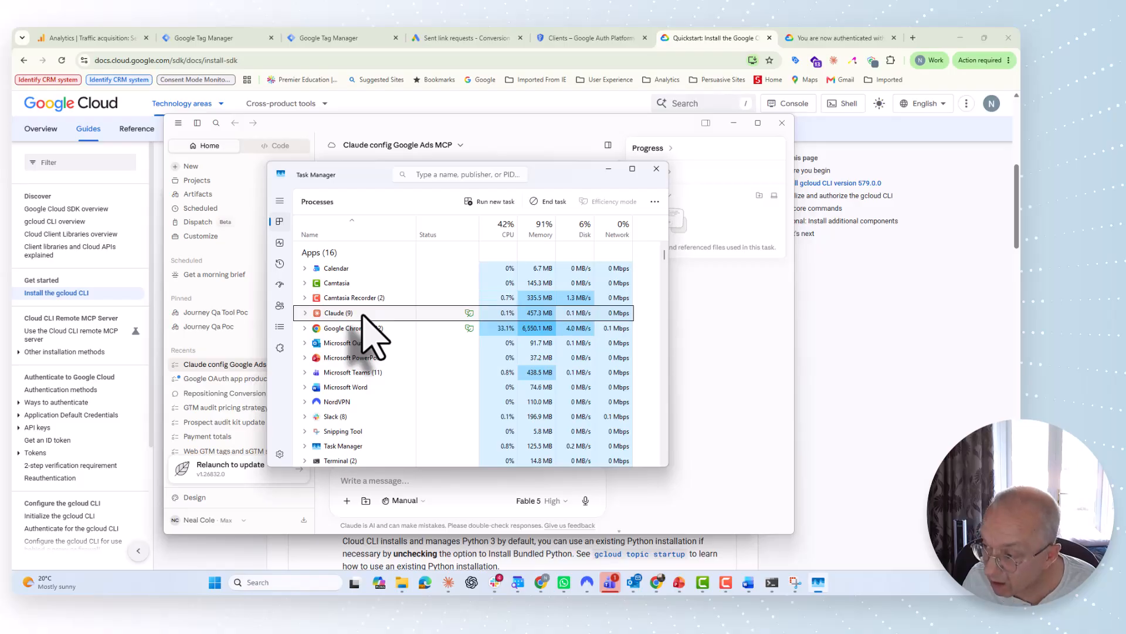
key(Delete)
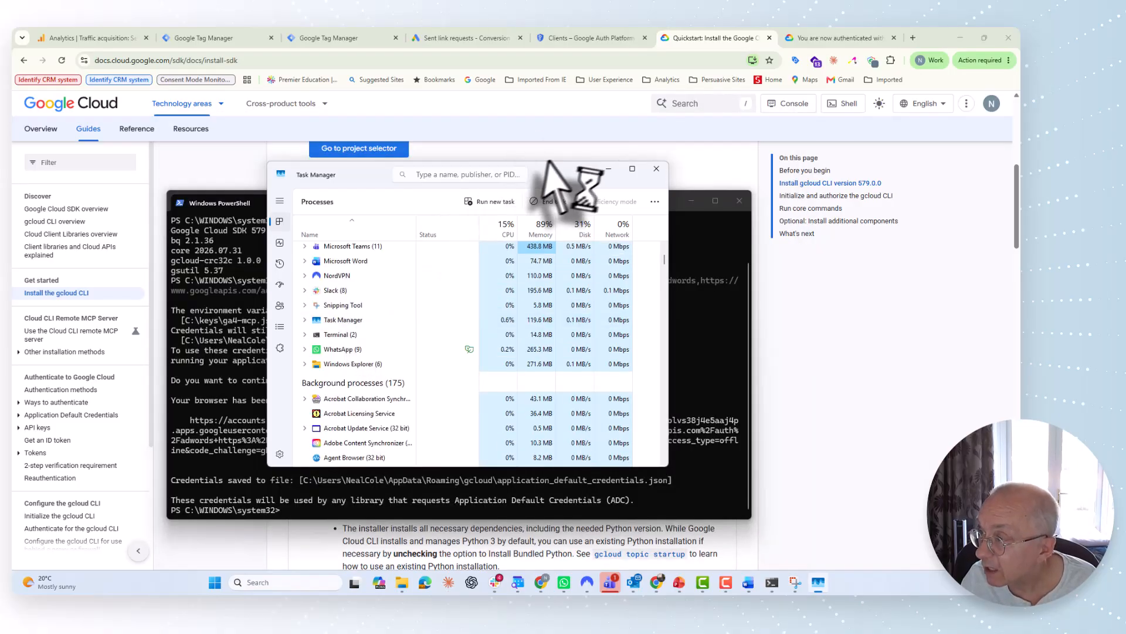
click(608, 169)
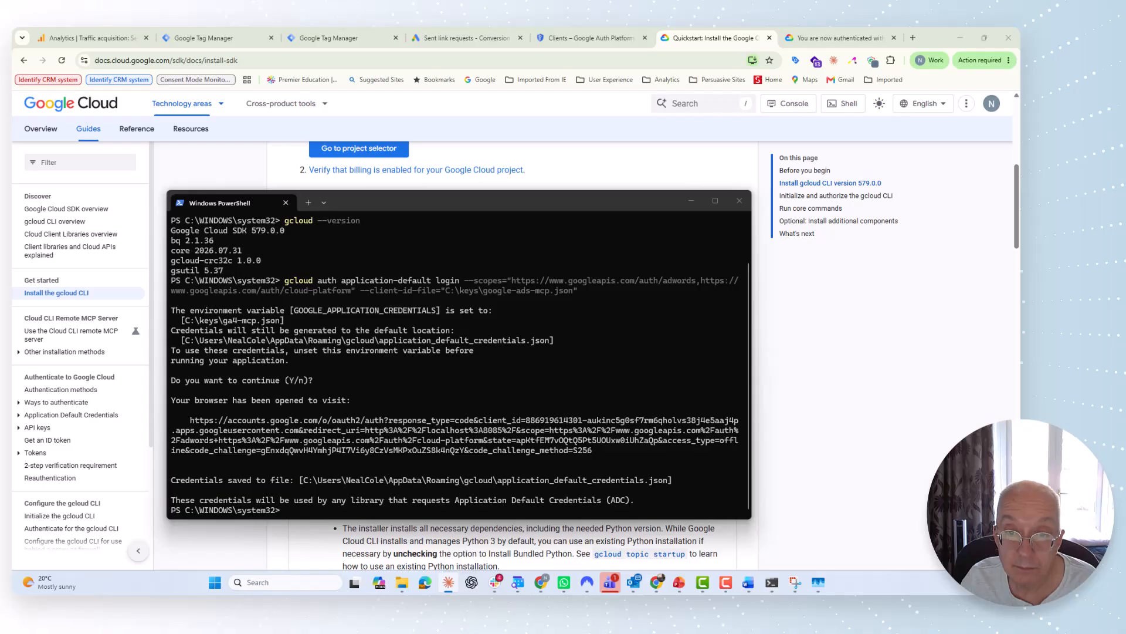
Step: Relaunch Claude from the taskbar and browse the message box's + menu options
click(448, 582)
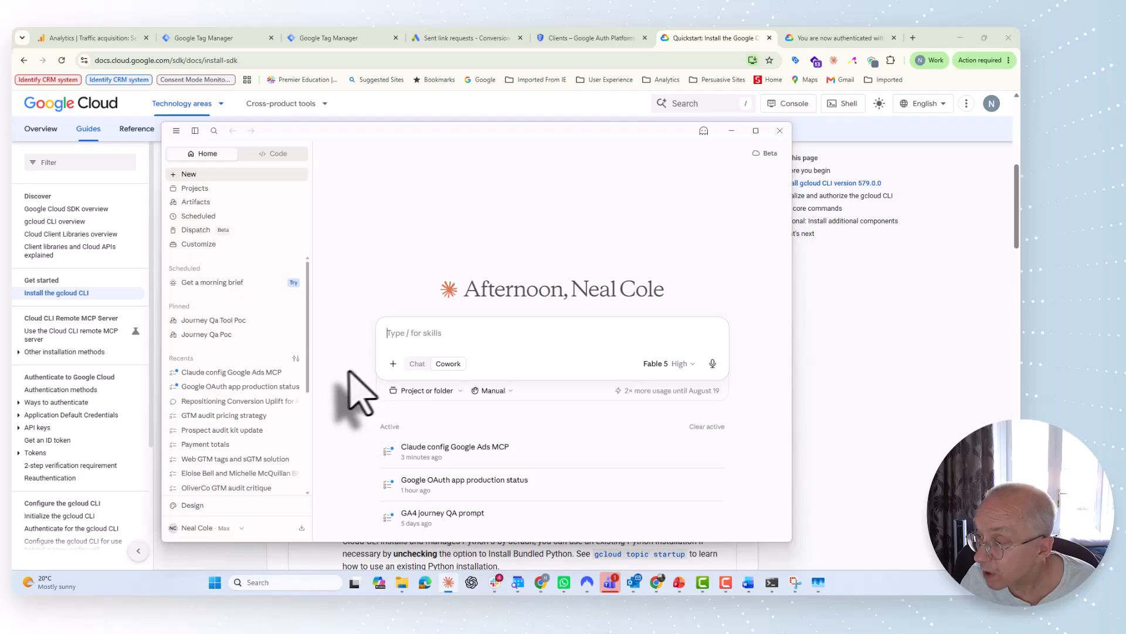
click(393, 362)
mouse_move(411, 411)
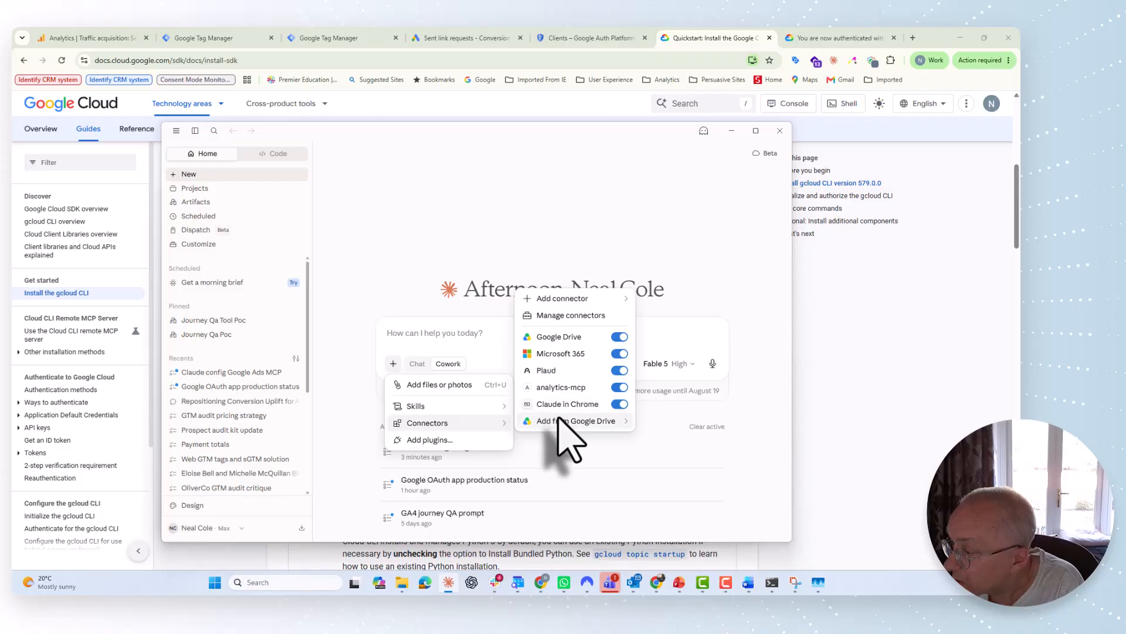
mouse_move(558, 422)
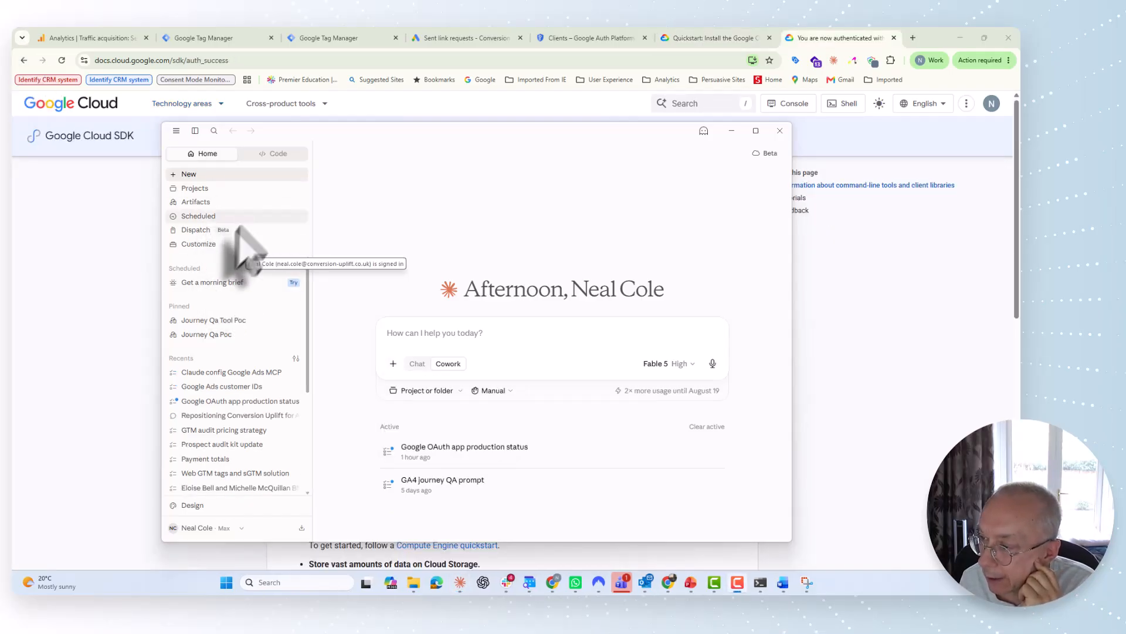
Step: Confirm google-ads appears among the + menu's connectors, then open the main menu
click(393, 365)
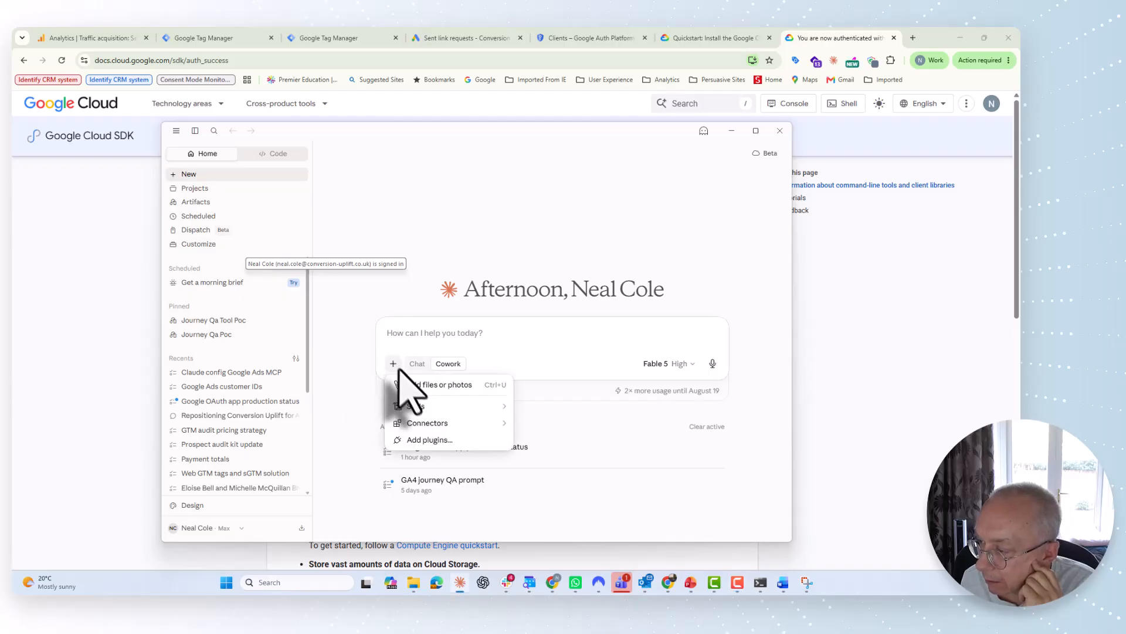
mouse_move(412, 420)
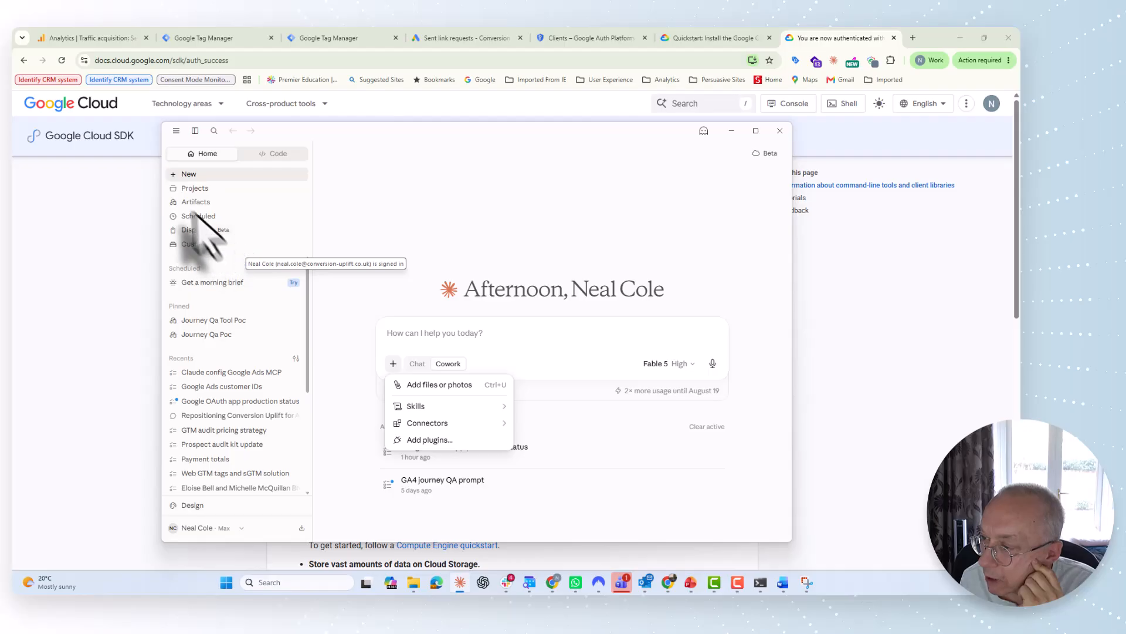
click(175, 131)
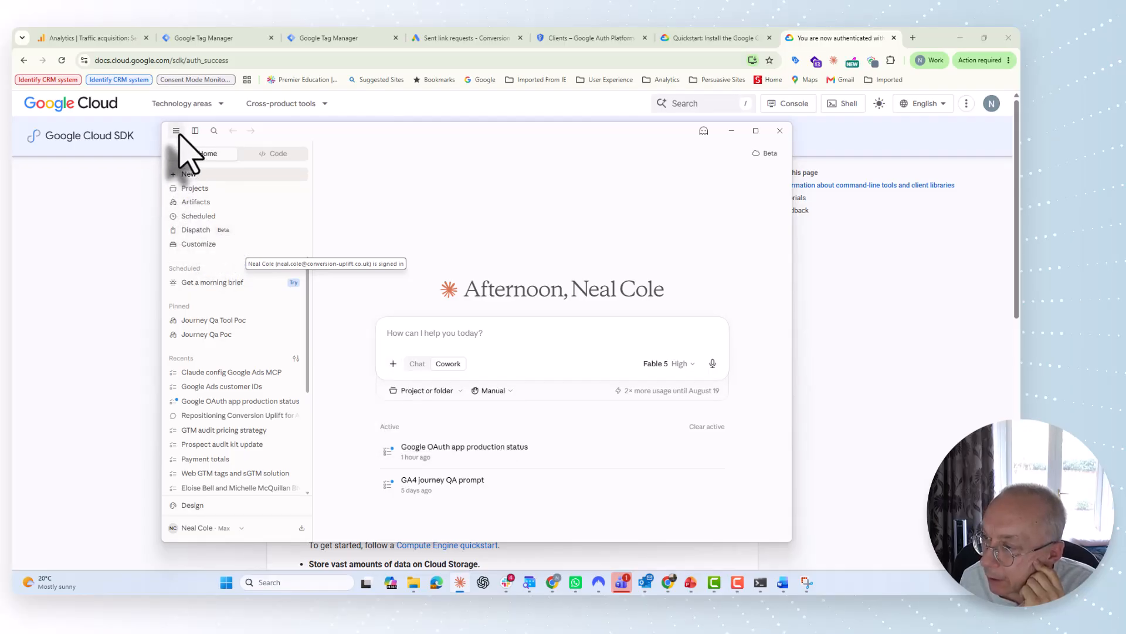
click(176, 131)
mouse_move(200, 147)
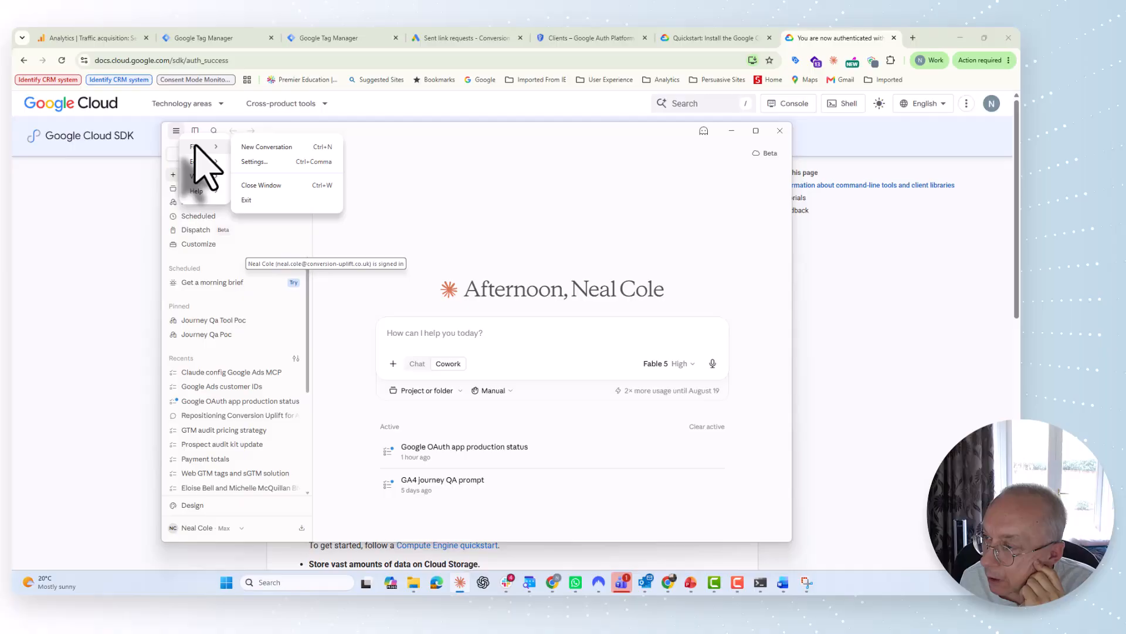
Step: Check that Settings > Developer lists google-ads alongside analytics-mcp, then close Settings
click(248, 161)
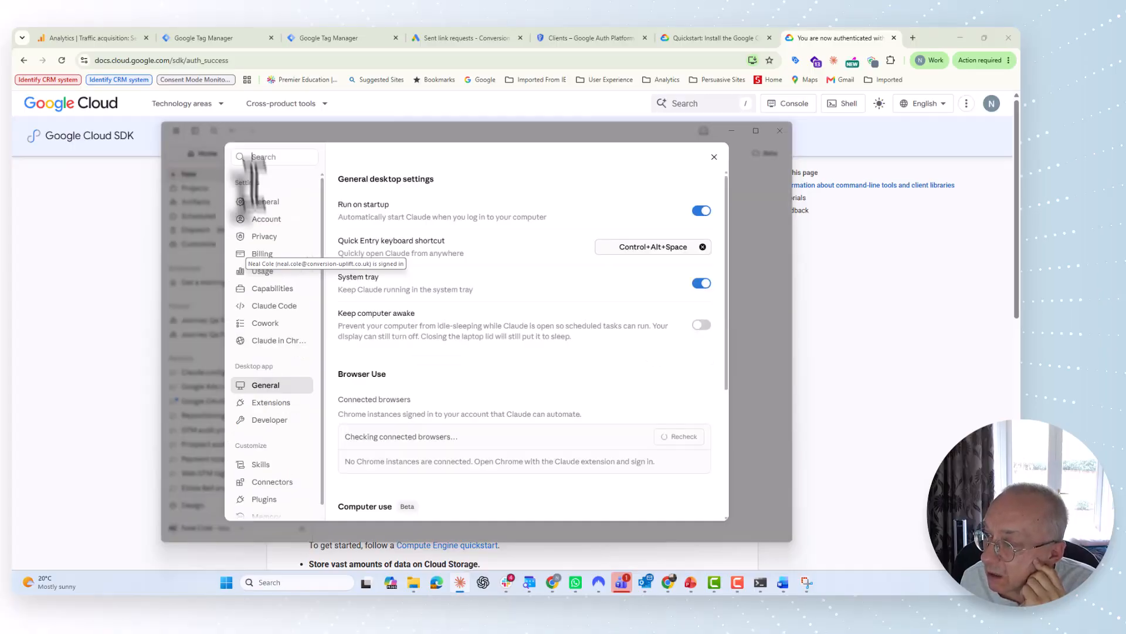
click(272, 419)
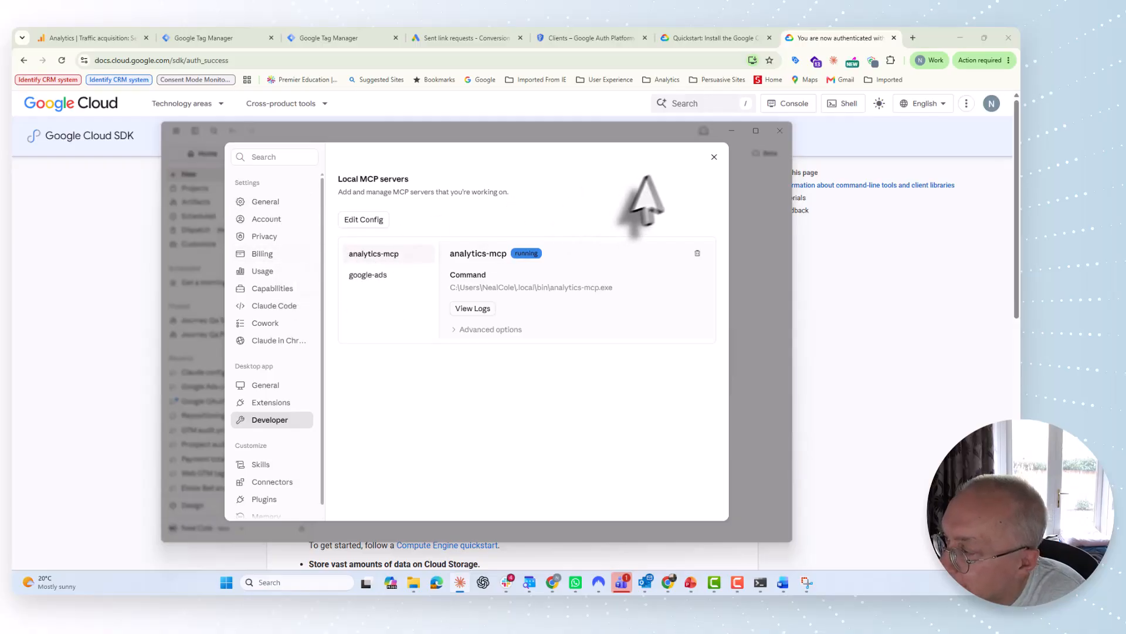
click(714, 158)
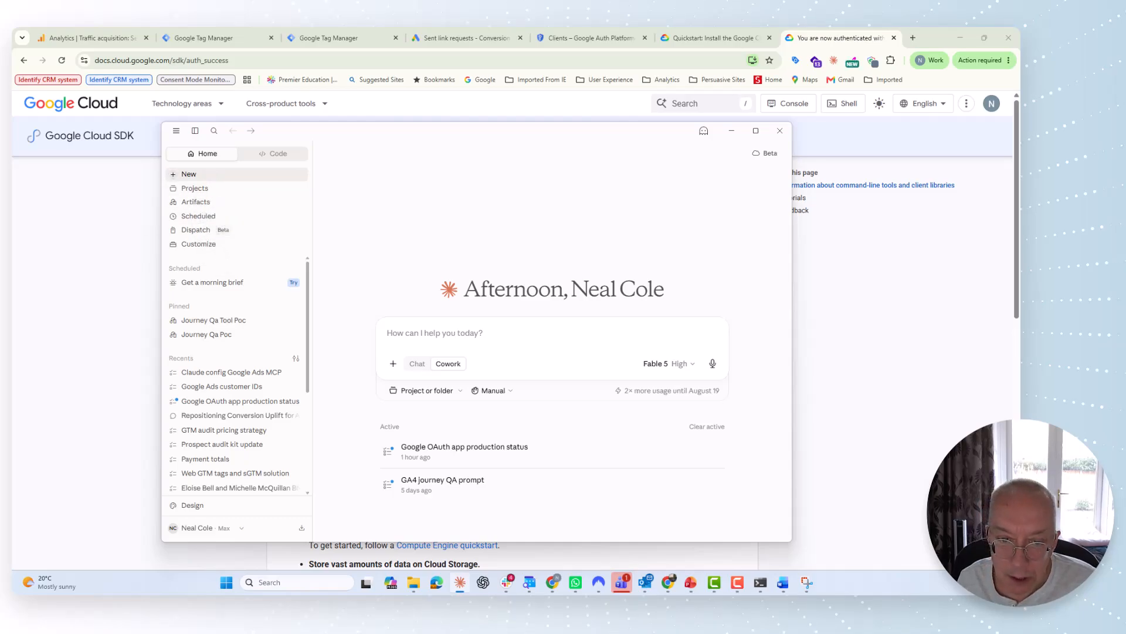
Step: Paste and send the prompt asking google-ads to call list_accessible_customers and show customer IDs
click(398, 333)
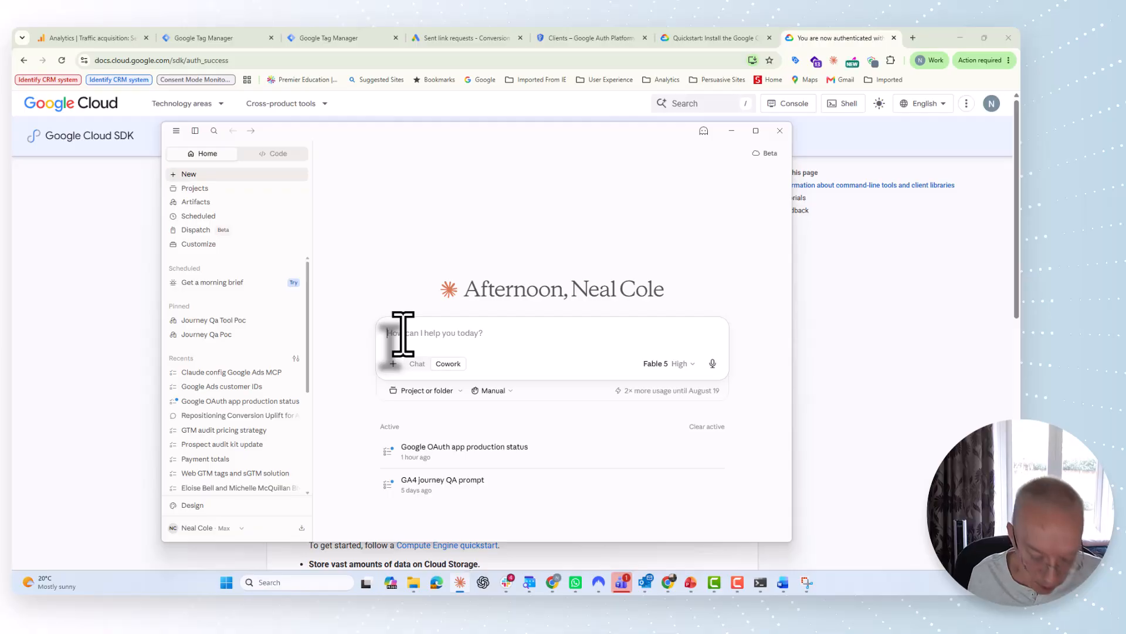
key(ctrl)
text("Using the google-ads server, call list_accessible_customers and show the customer IDs)
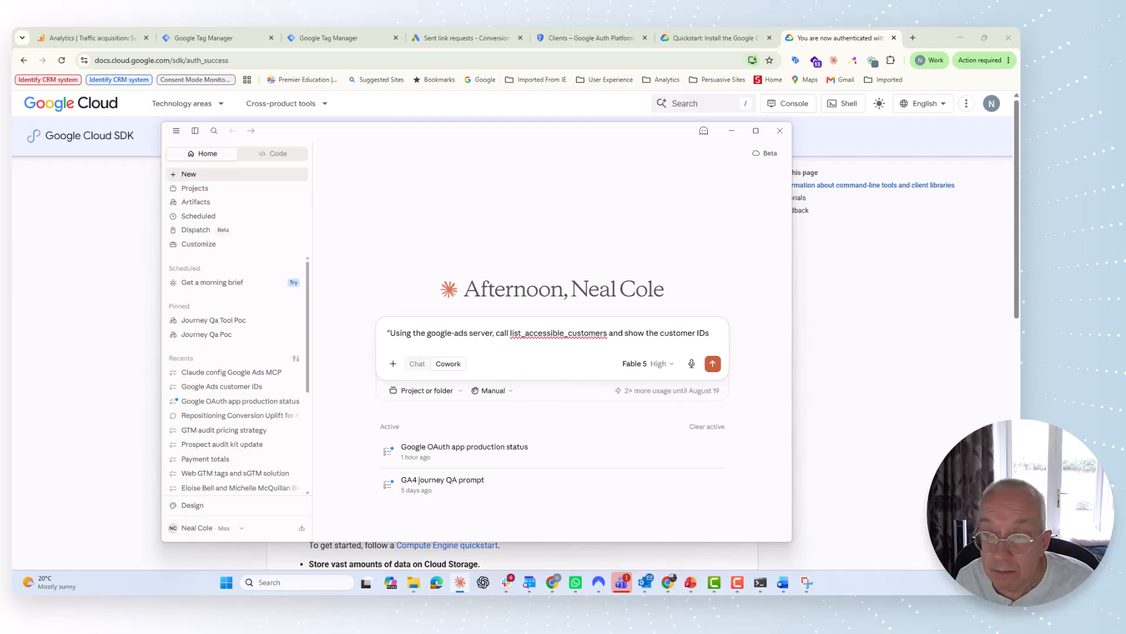
click(712, 364)
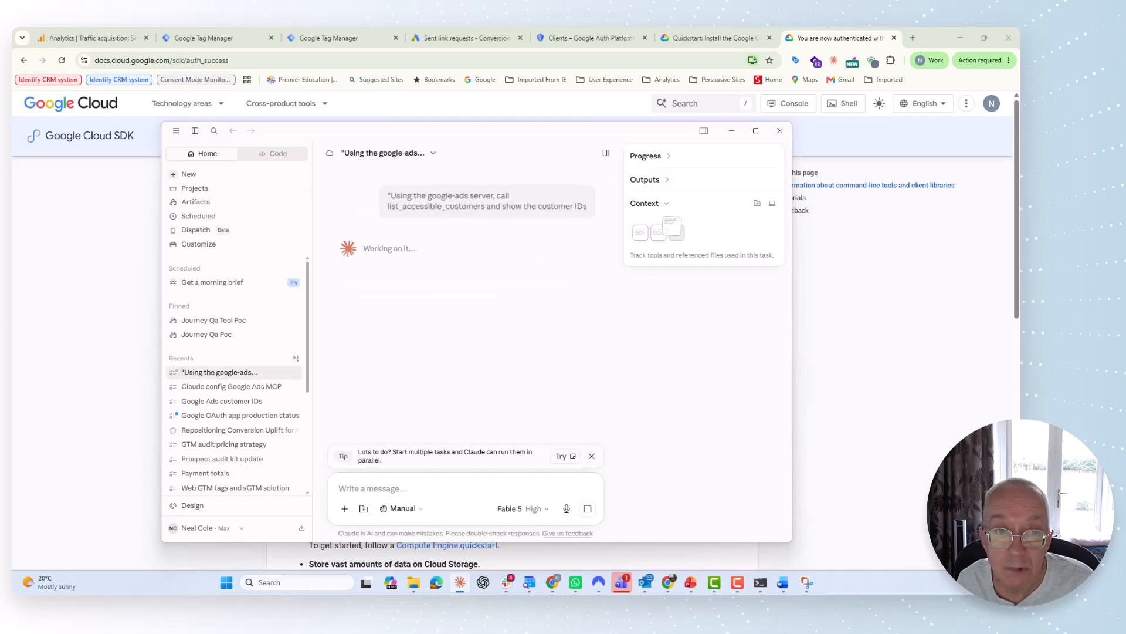